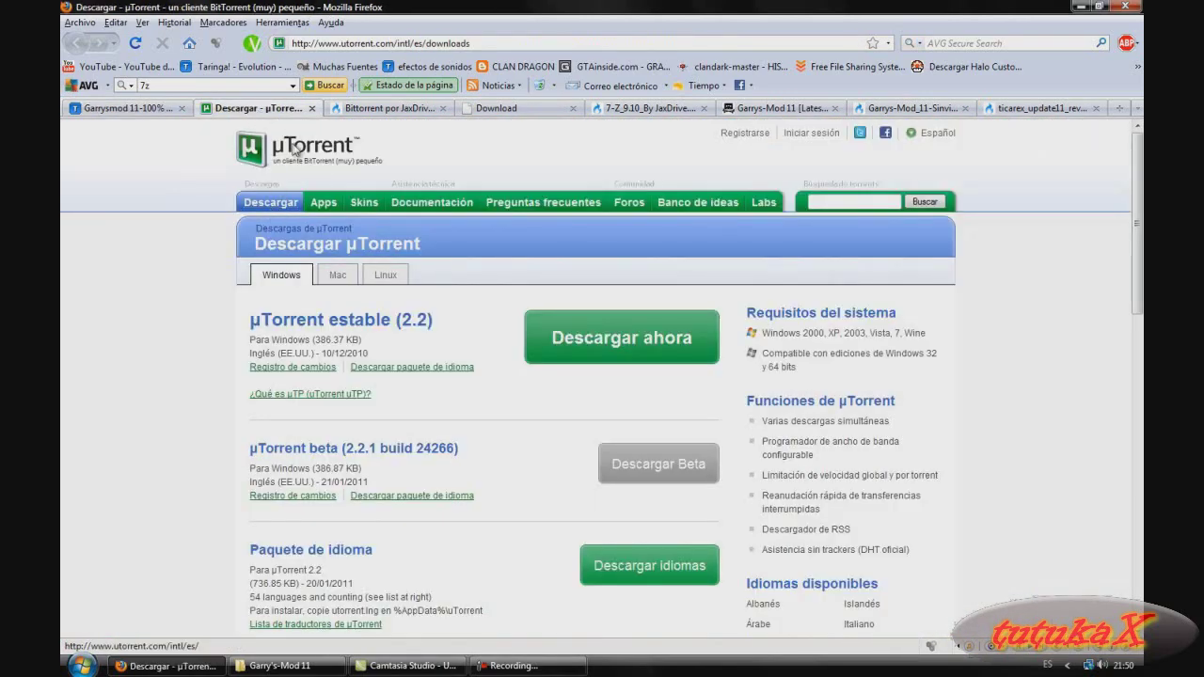
Review the open download pages for µTorrent, Bittorrent, 7-Zip, the Garrys-Mod 11 torrent and the ticarex_update11_rev17 file.
click(387, 108)
click(252, 109)
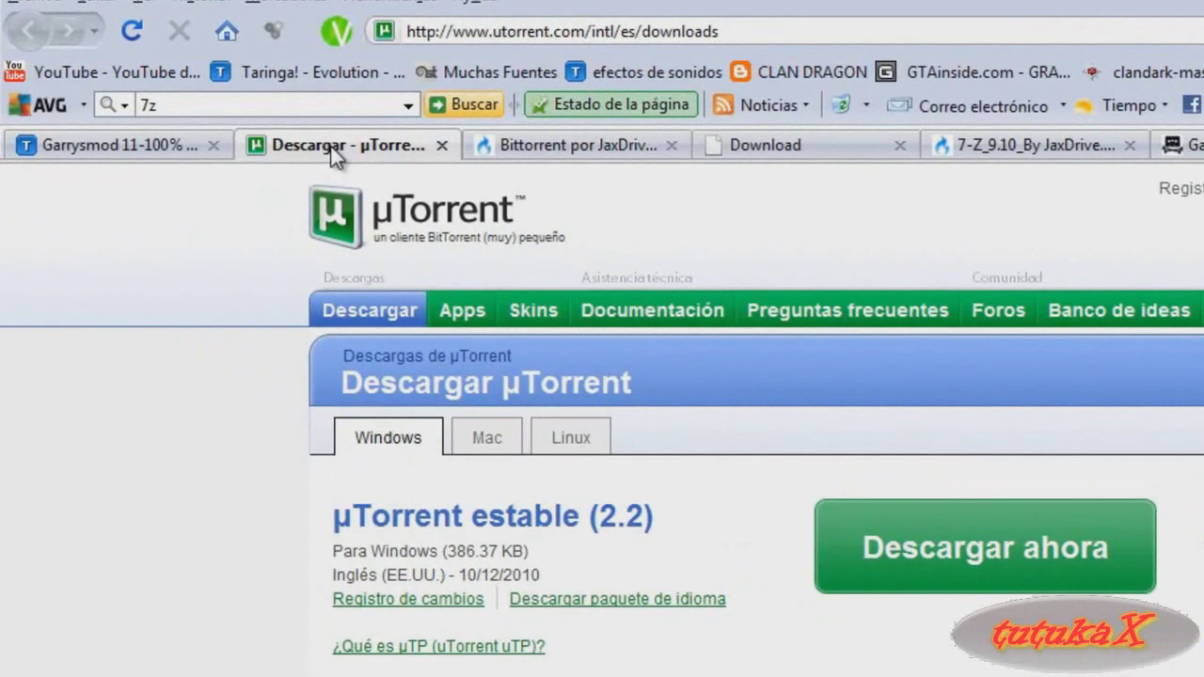
click(536, 141)
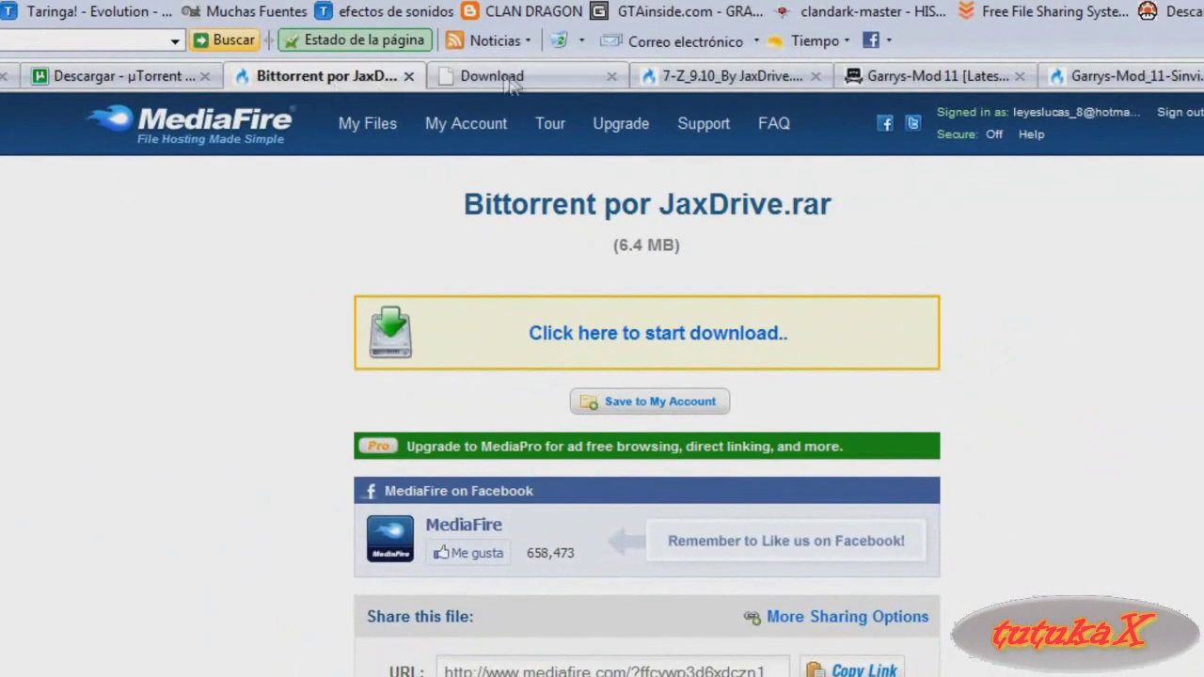
click(521, 75)
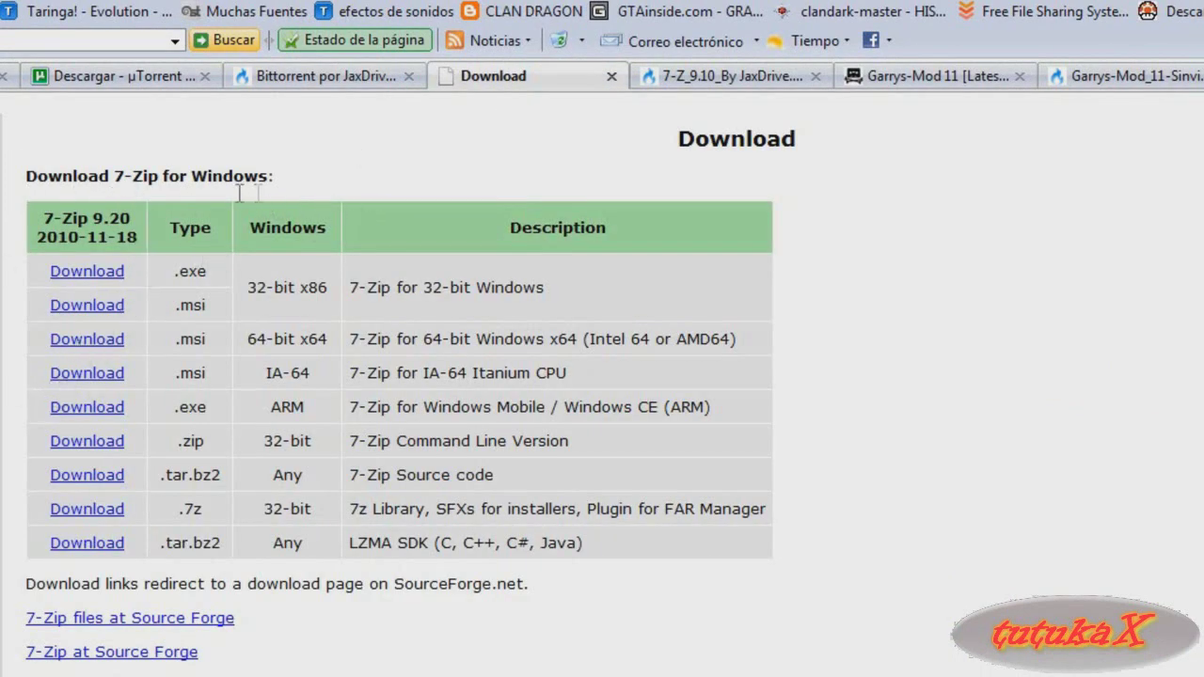
click(694, 78)
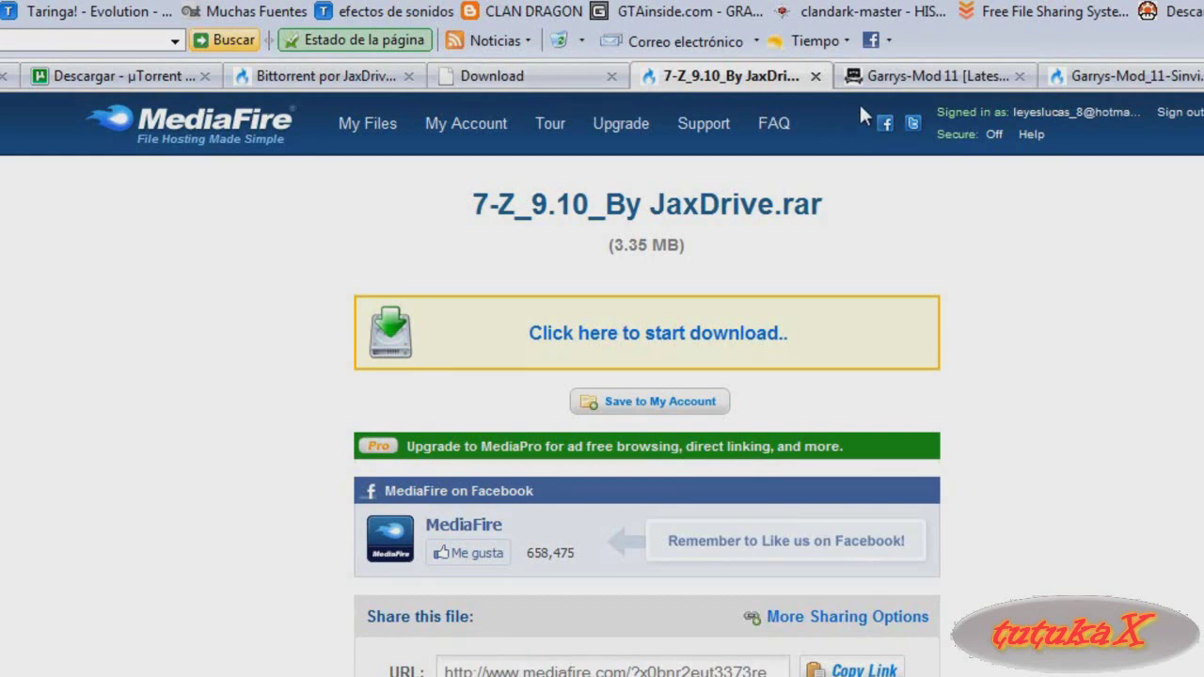
click(889, 82)
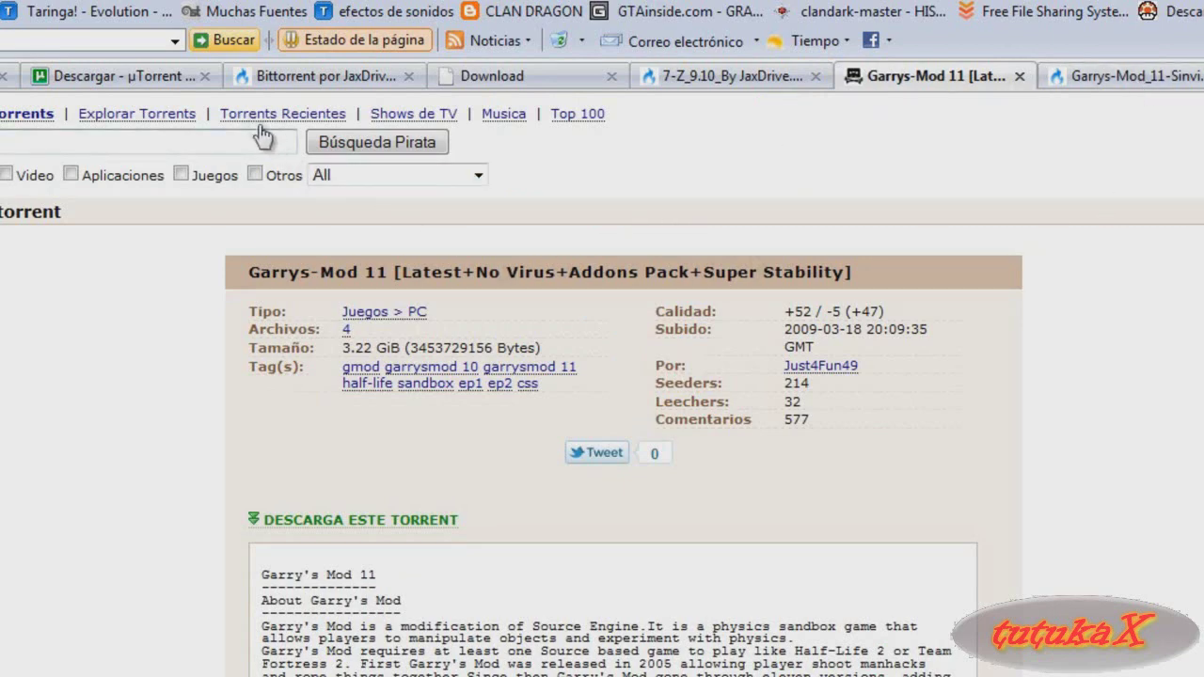
click(1078, 79)
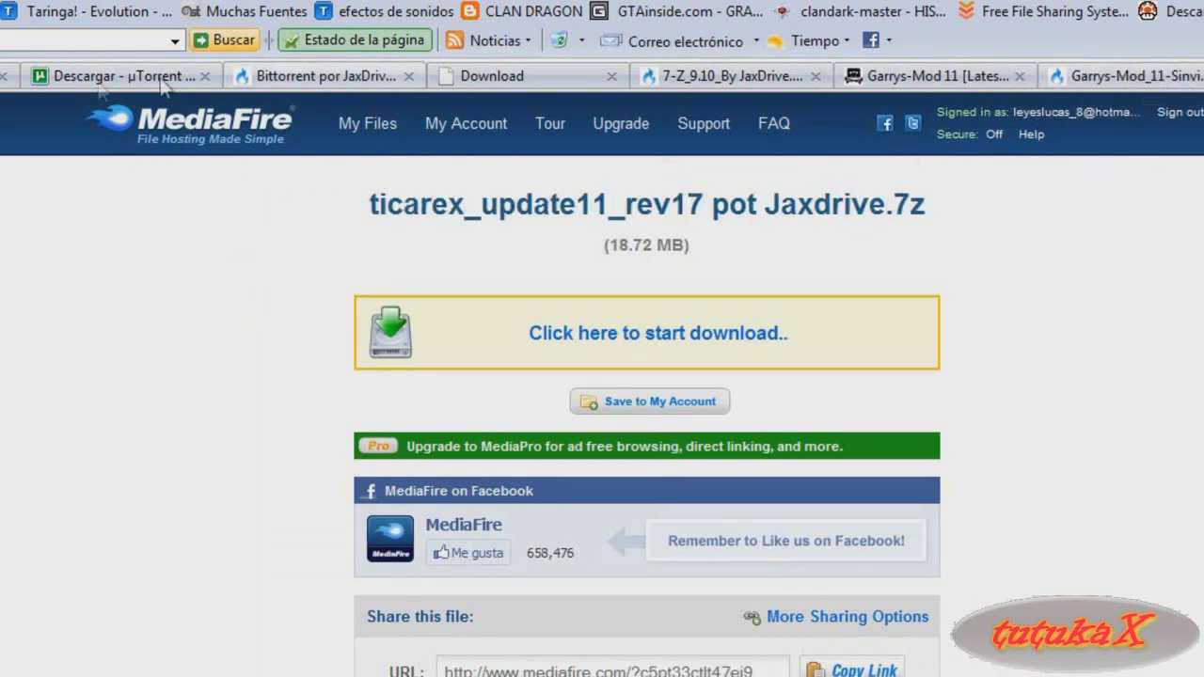
key(ctrl+Tab)
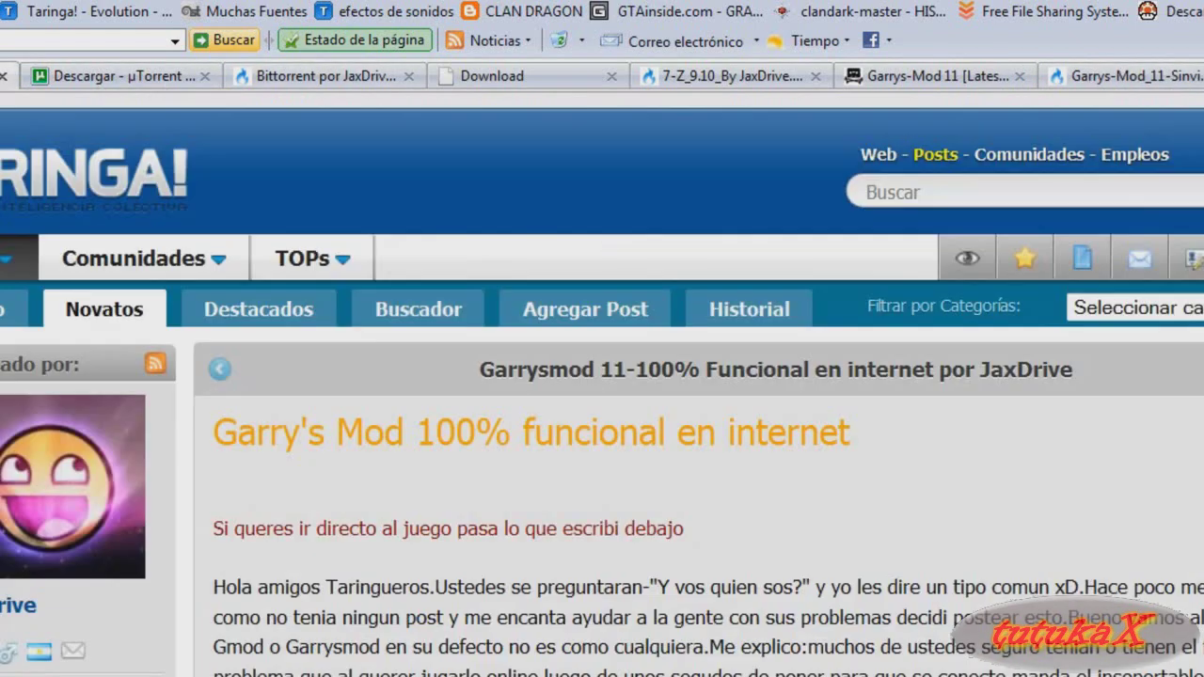
click(120, 75)
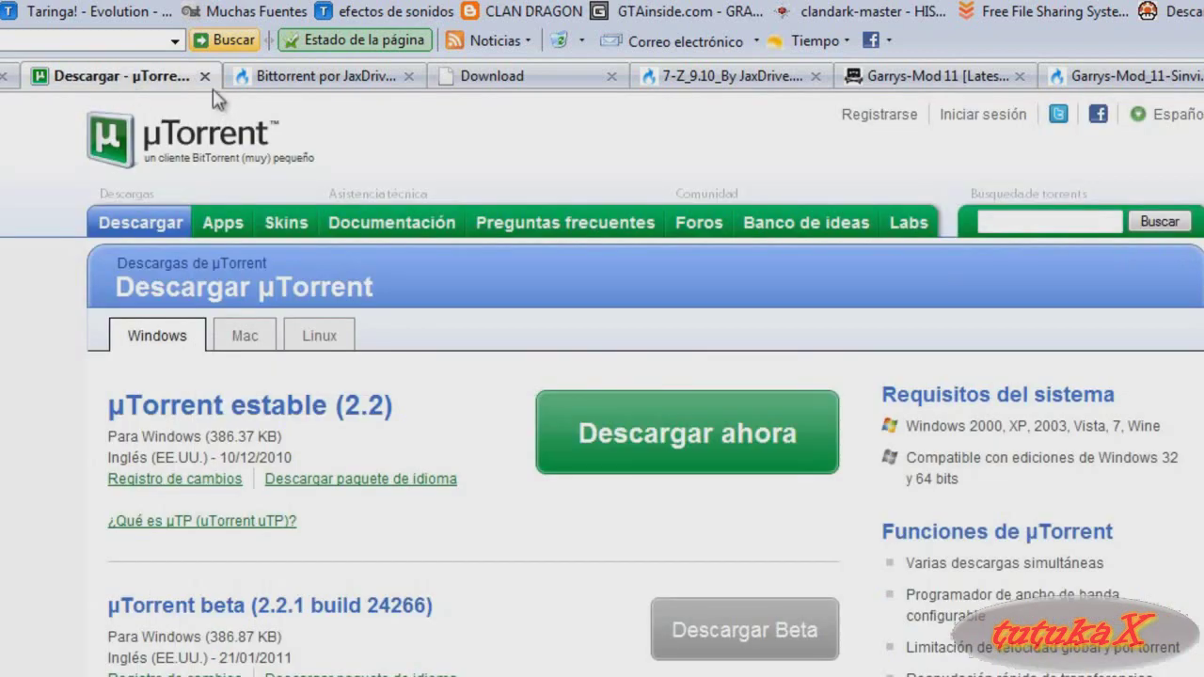
Close the Taringa post, µTorrent, Bittorrent, 7-Zip and 7-Z_9.10 pages, keeping the Garrys-Mod 11 torrent page open.
click(6, 77)
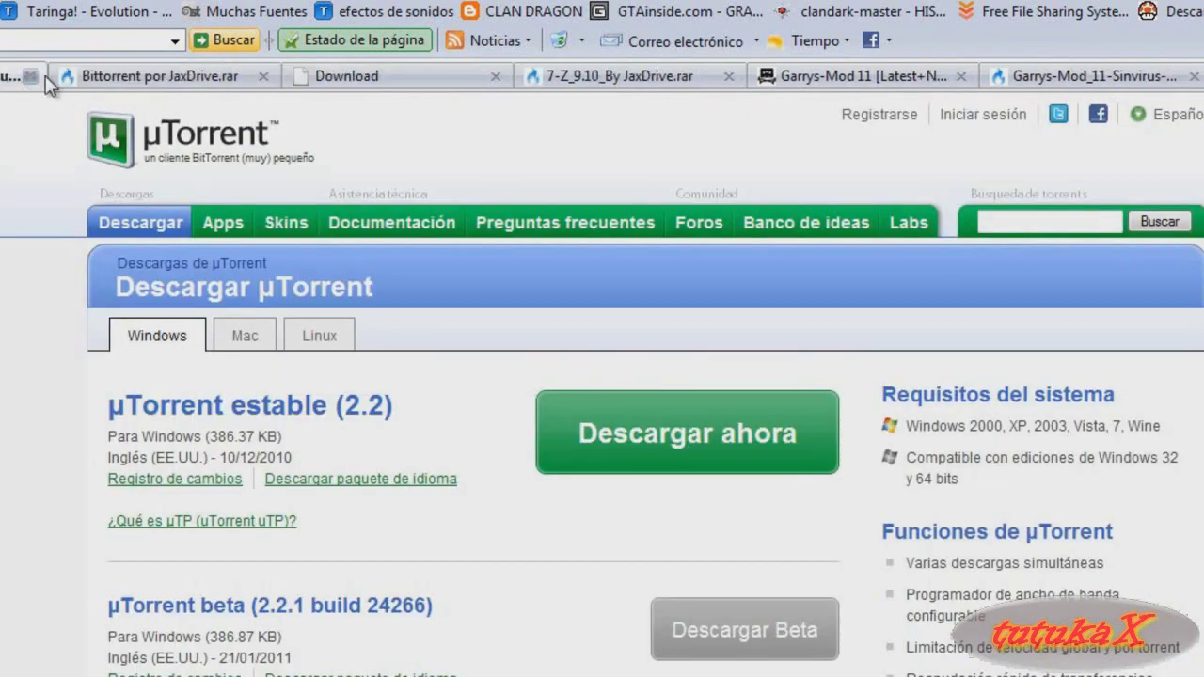
click(31, 79)
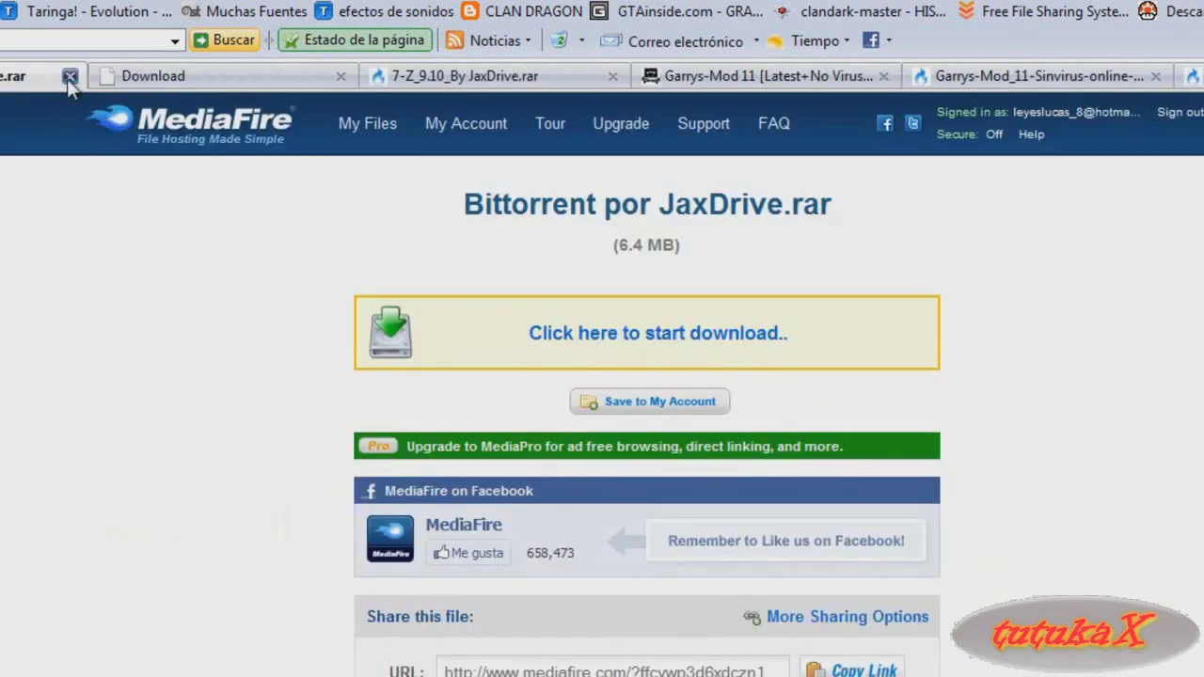
click(70, 76)
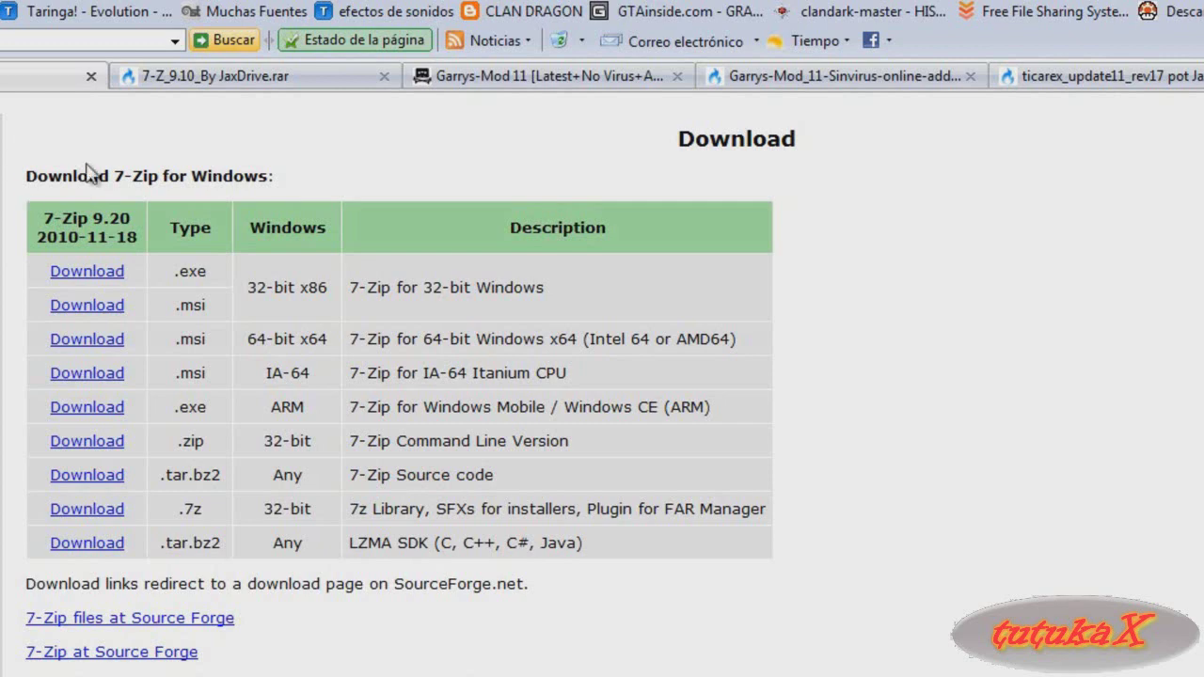
click(91, 76)
click(92, 76)
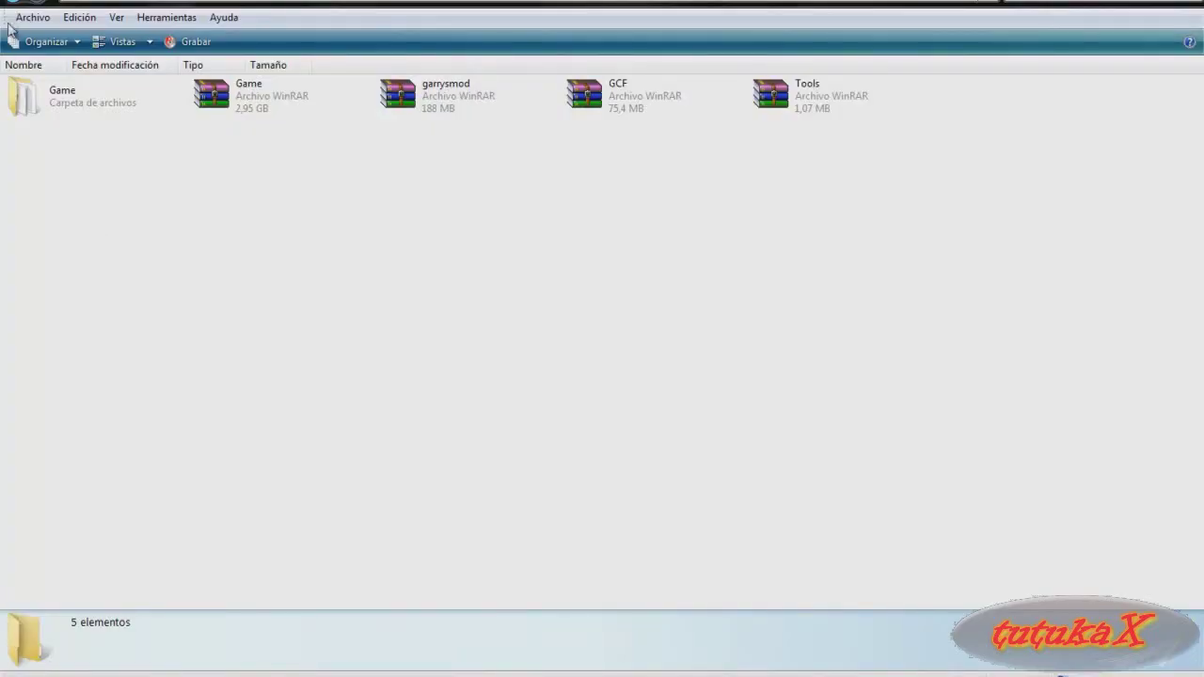
Sort the Descargas folder by modification date and decline loading trackers for the Garry's-Mod 11 torrent that is already listed.
click(21, 6)
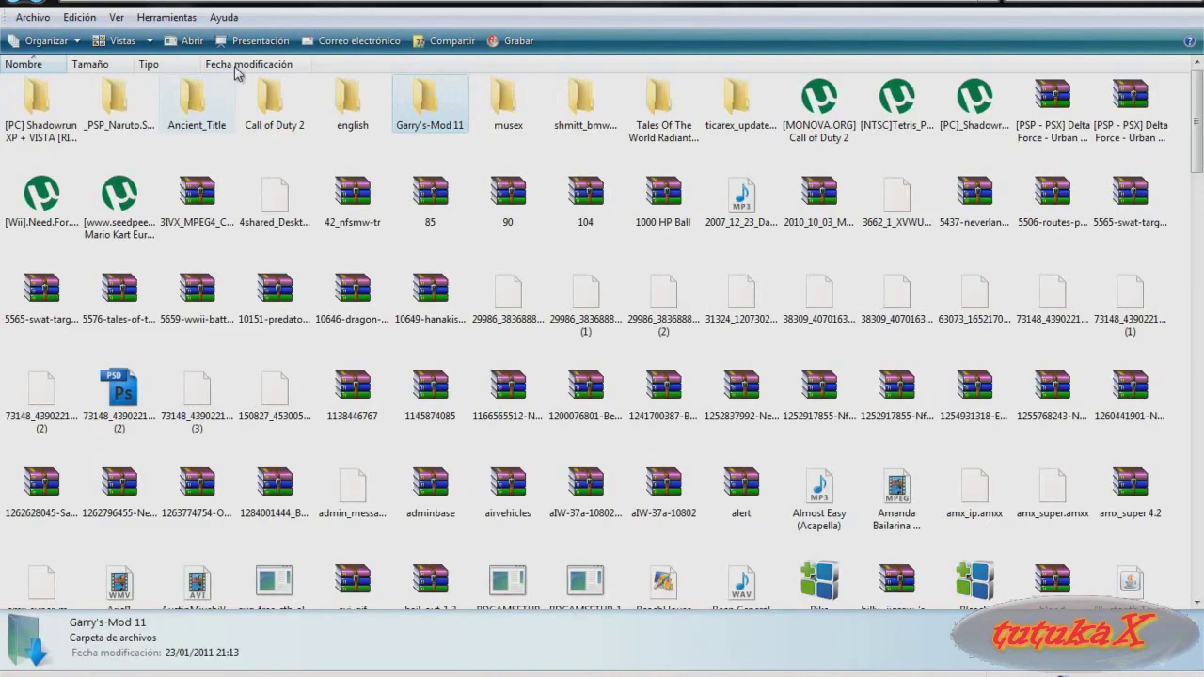
click(242, 66)
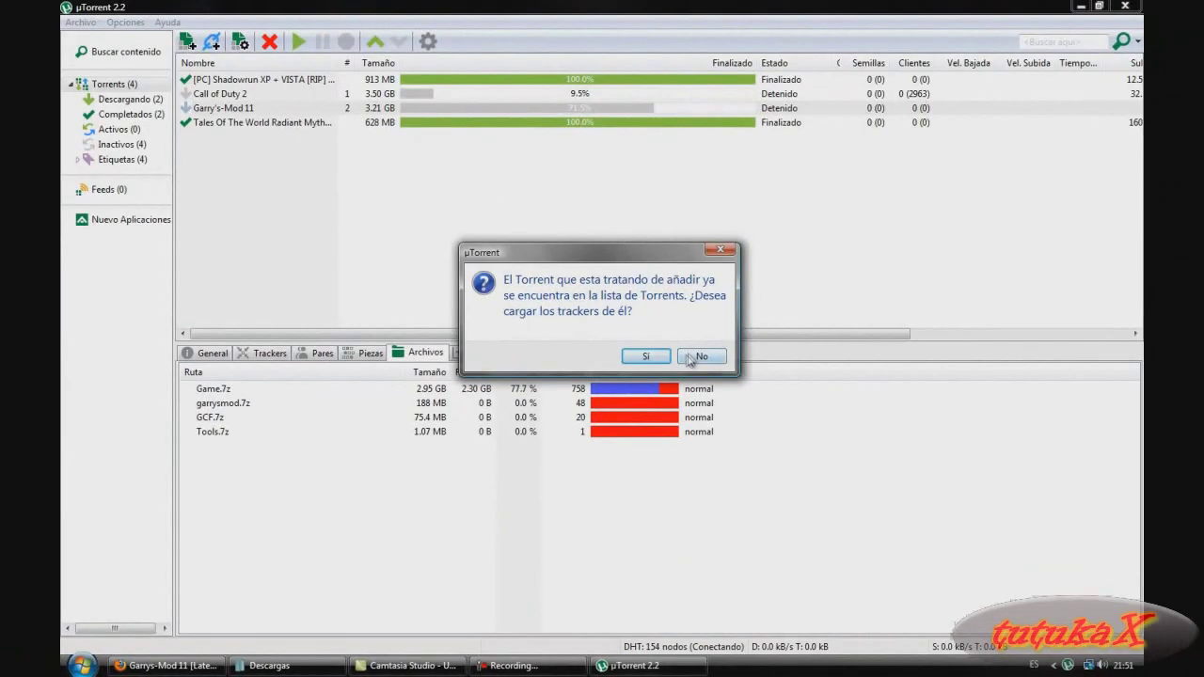
click(667, 336)
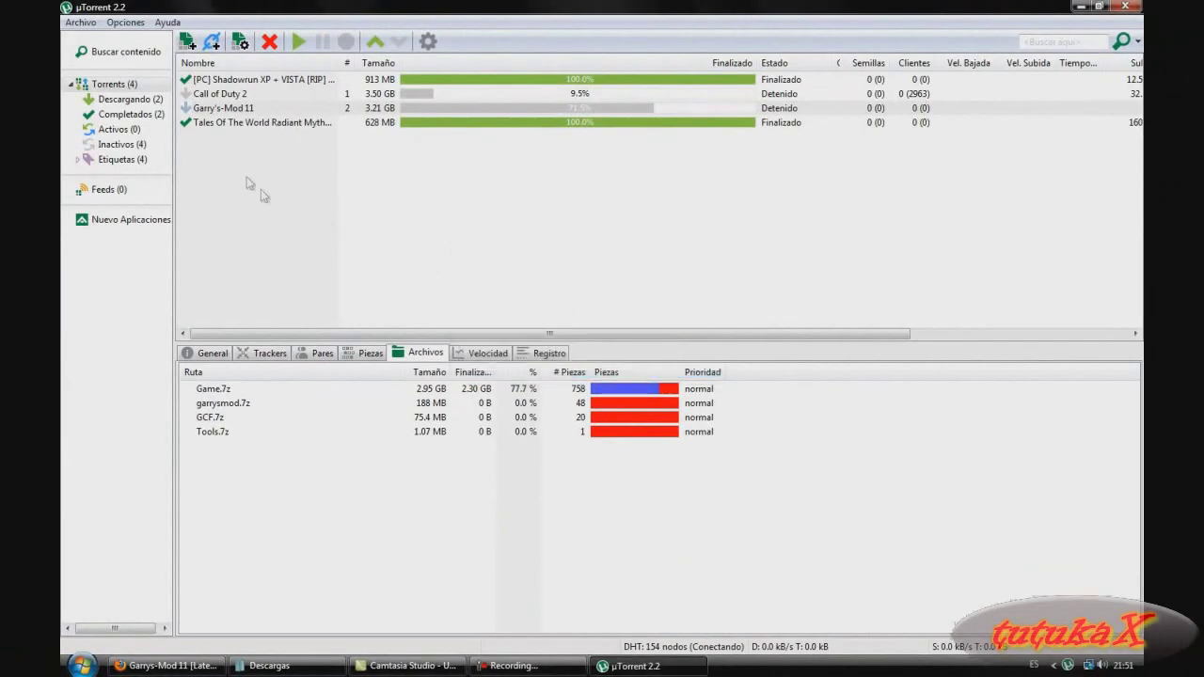
Remove the existing Garry's-Mod 11 entry from the µTorrent list and confirm the removal.
right_click(228, 111)
mouse_move(301, 366)
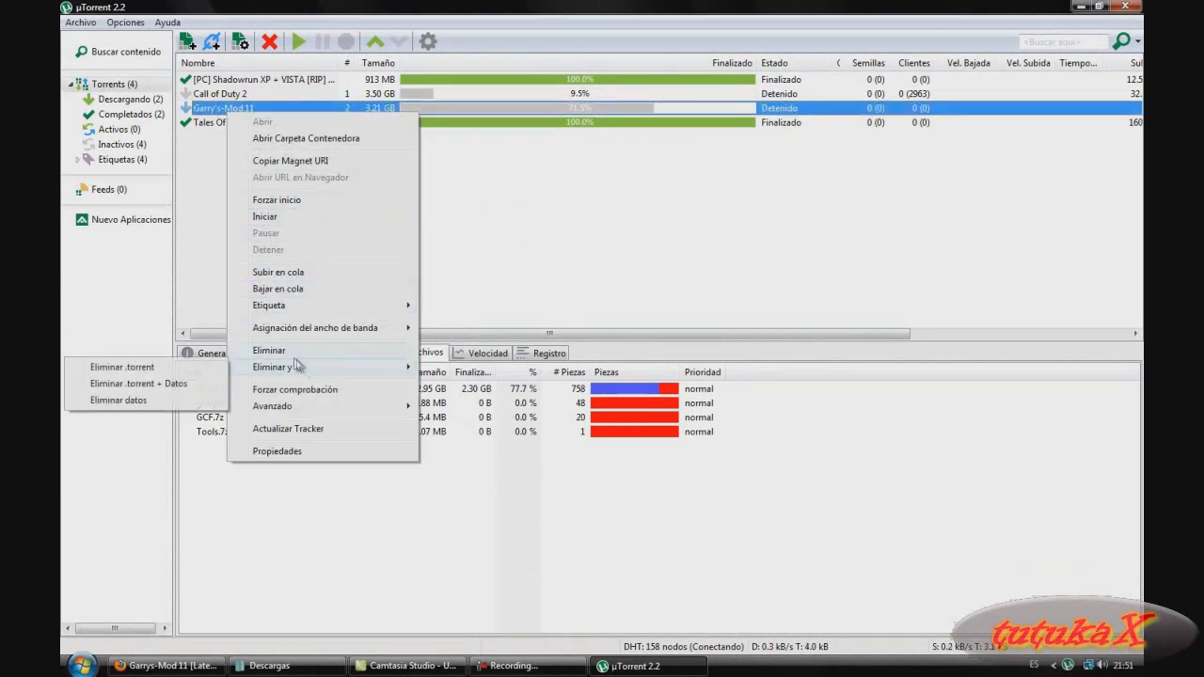
click(117, 384)
click(633, 350)
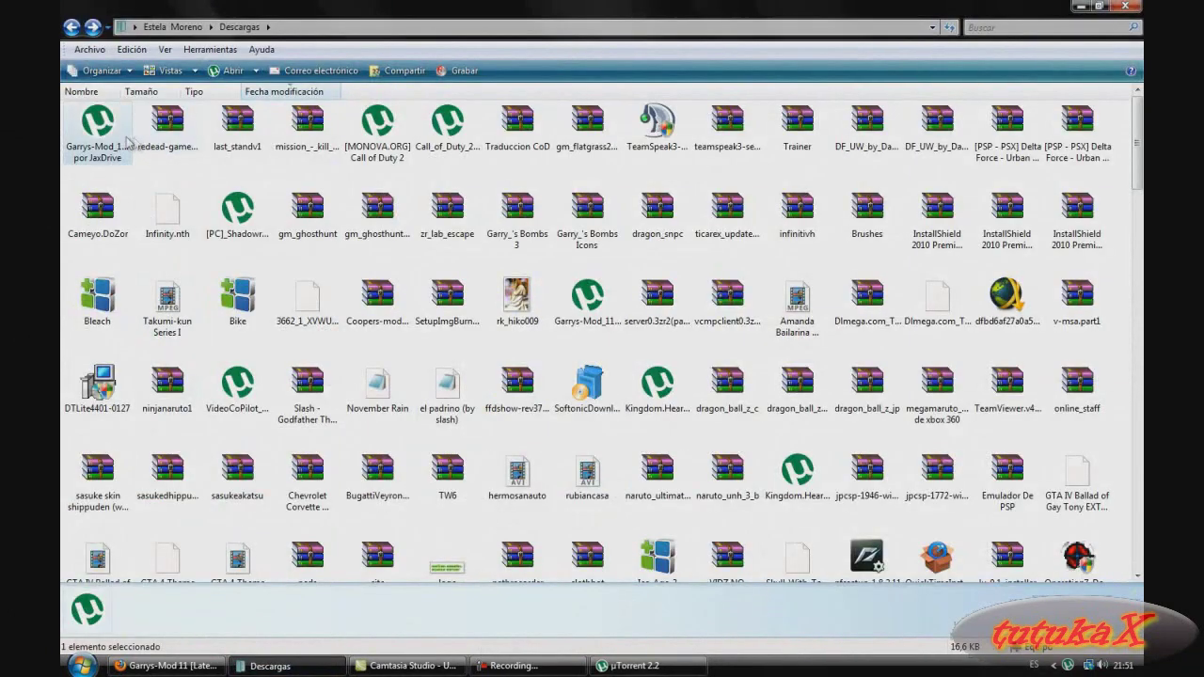
Open the newest Garrys-Mod torrent file in Descargas and add it with Game.7z, garrysmod.7z, GCF.7z and Tools.7z included.
click(111, 141)
double_click(111, 141)
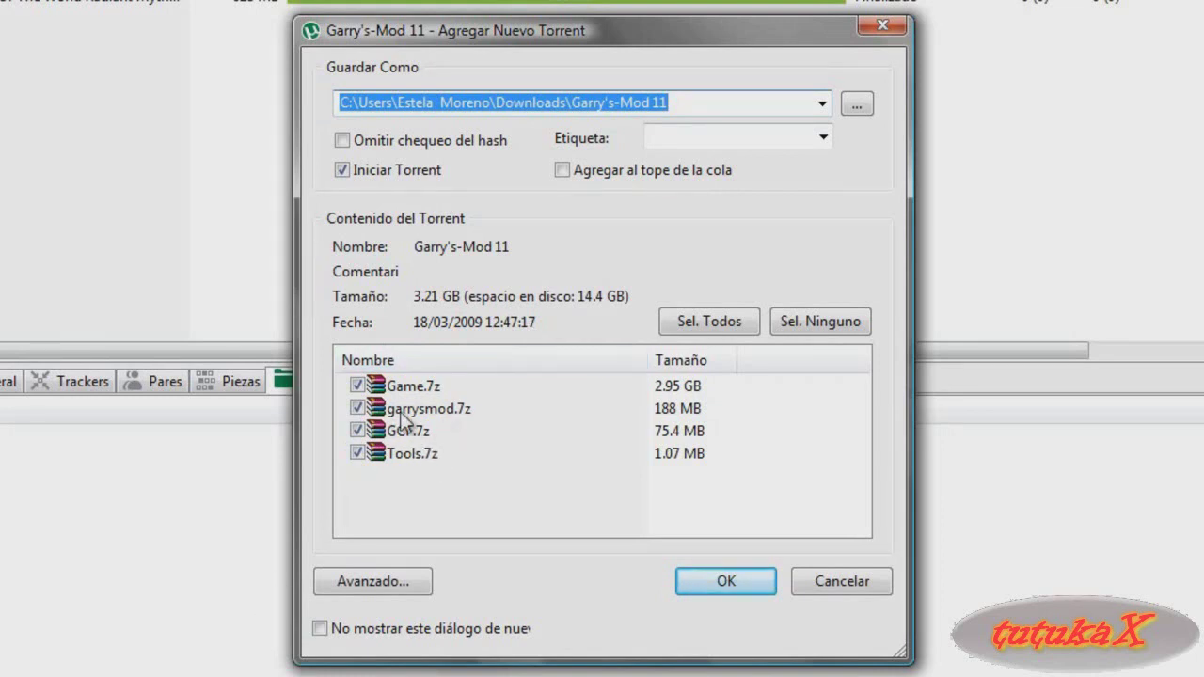
click(431, 481)
drag(431, 482, 418, 411)
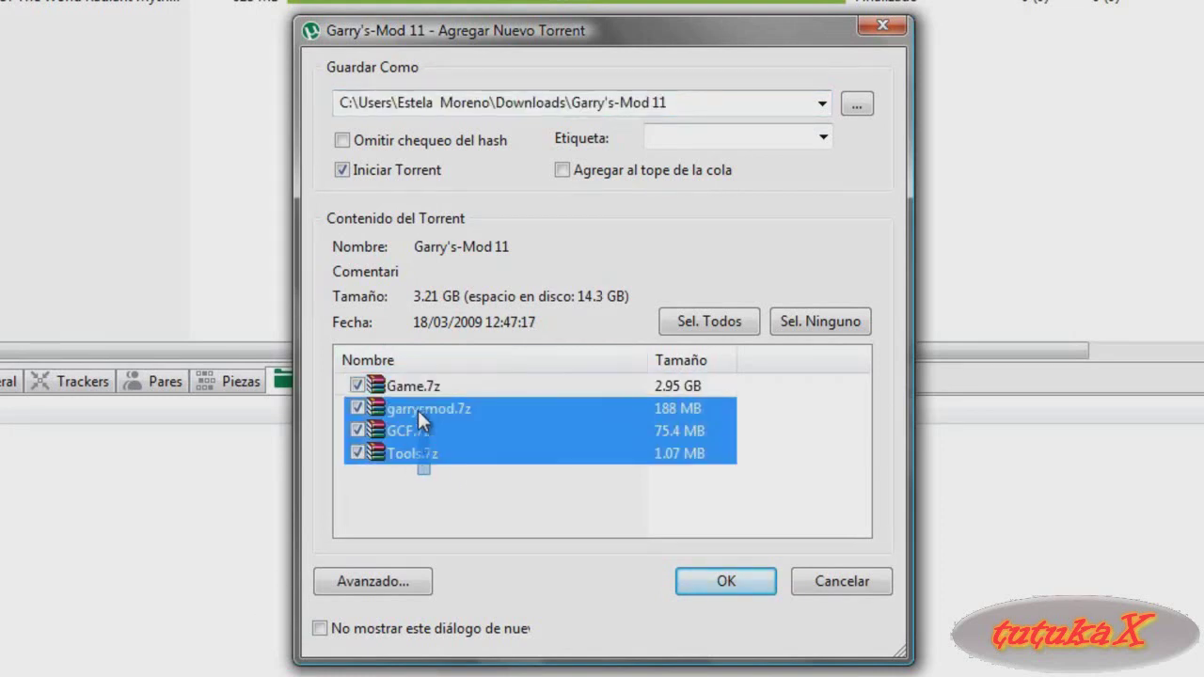
click(415, 406)
click(407, 389)
click(430, 409)
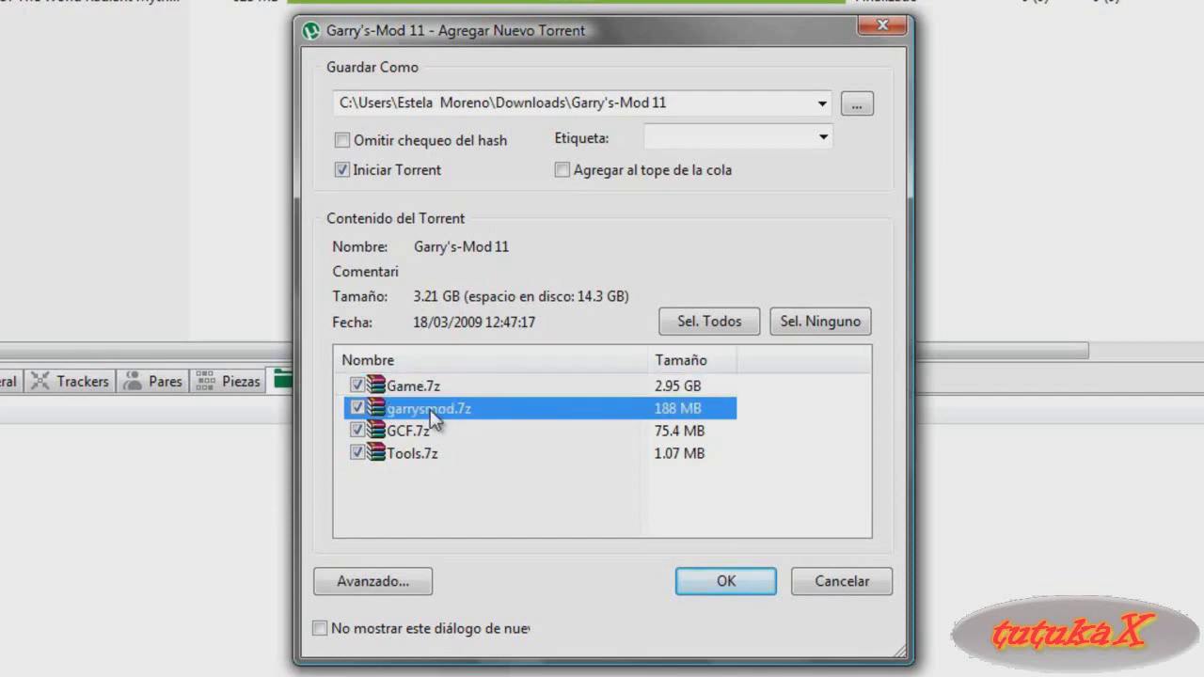
click(404, 430)
click(421, 455)
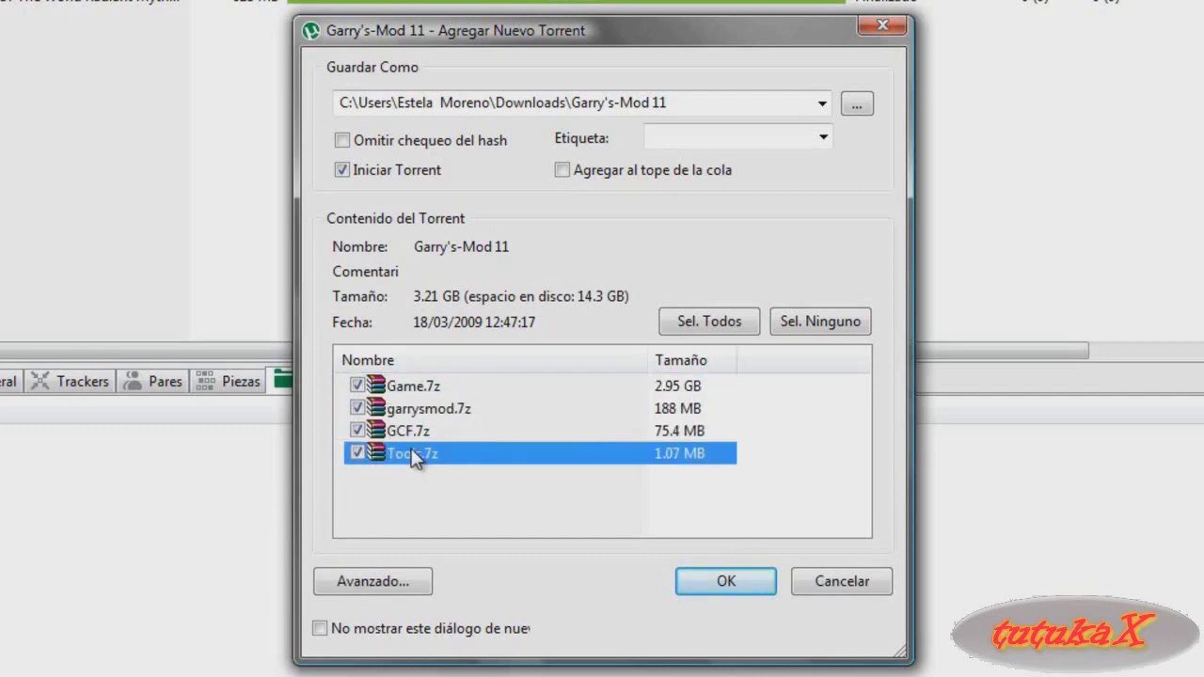
click(729, 583)
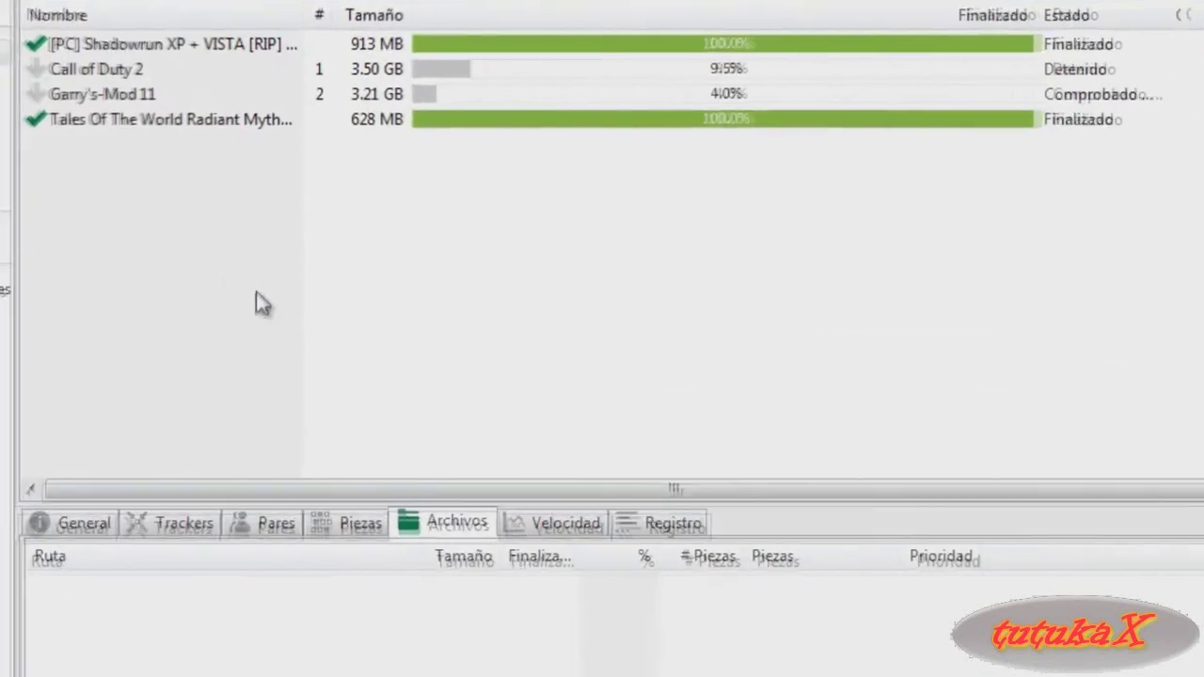
Check the Garry's-Mod 11 torrent's progress and options, and inspect the archives in its download folder.
click(133, 95)
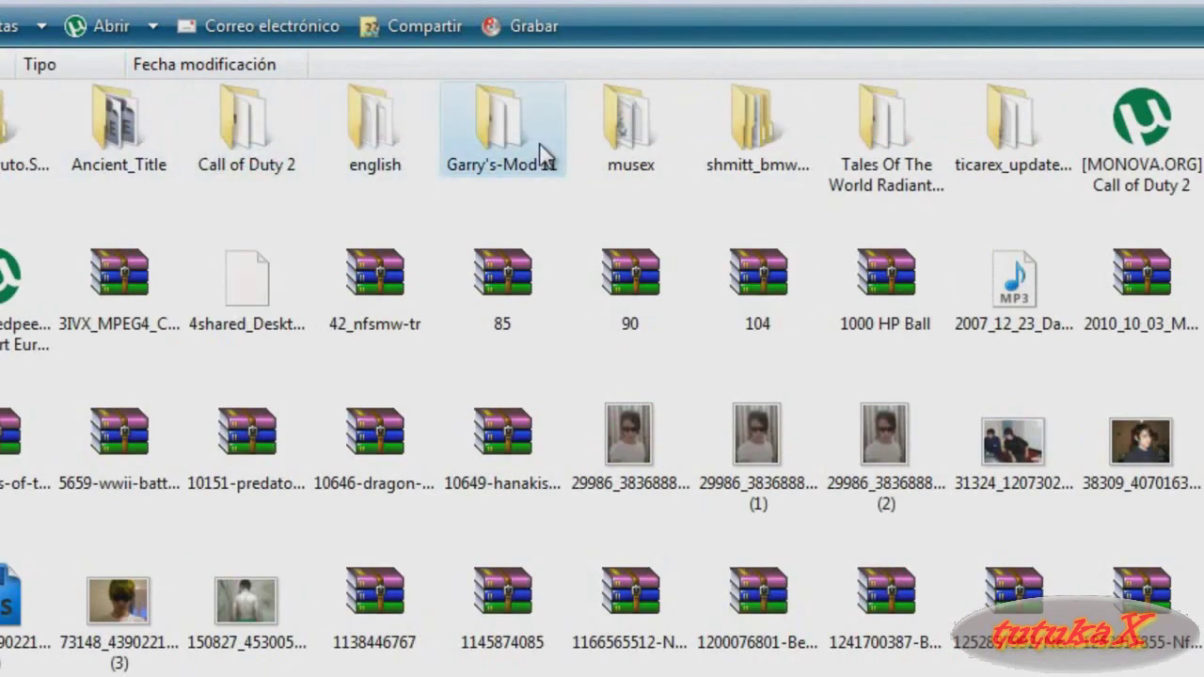
double_click(543, 153)
drag(1203, 255, 229, 208)
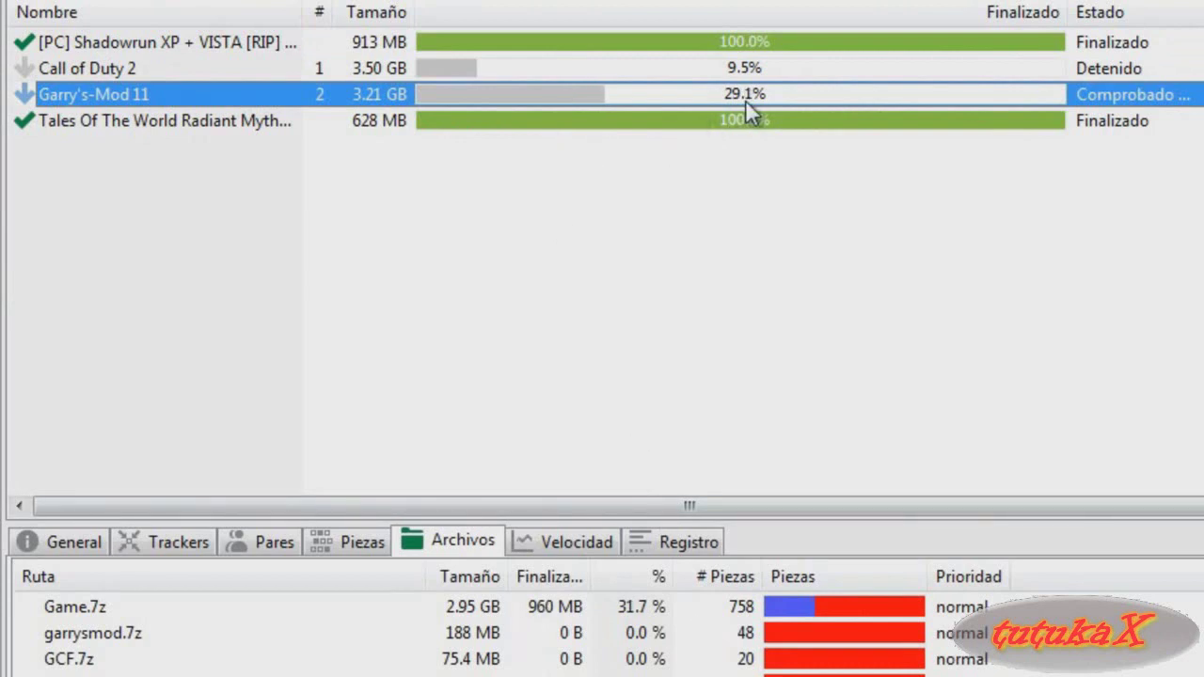
right_click(580, 101)
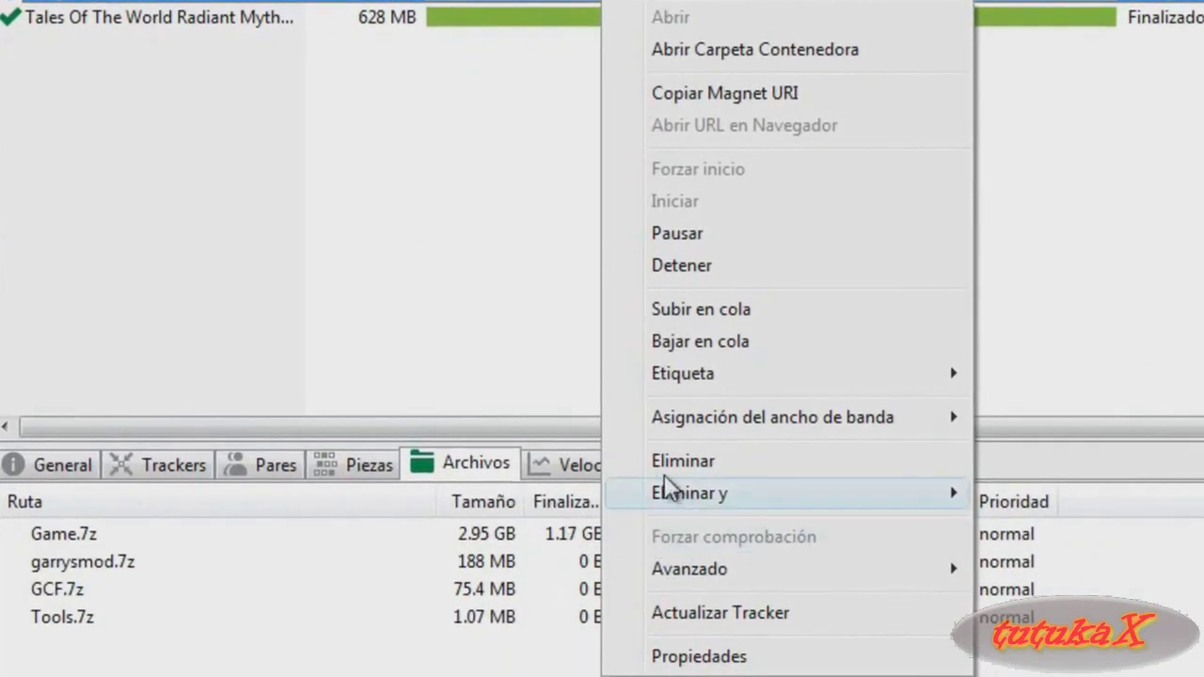
click(482, 281)
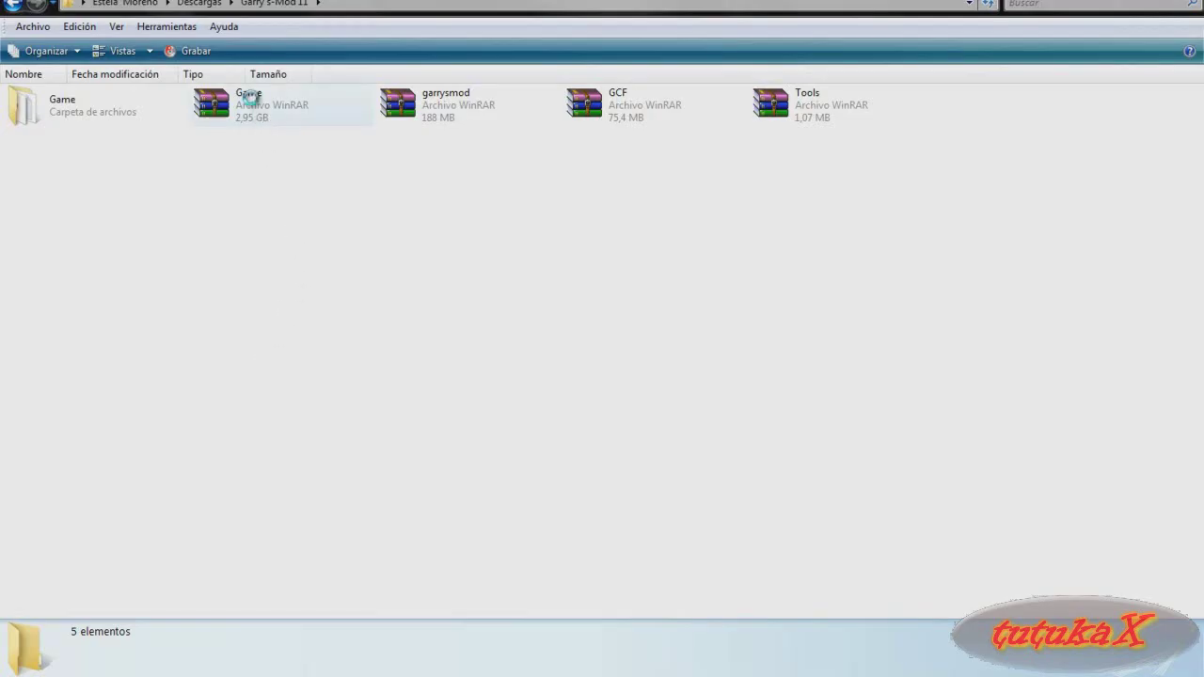
key(shift+F10)
click(200, 414)
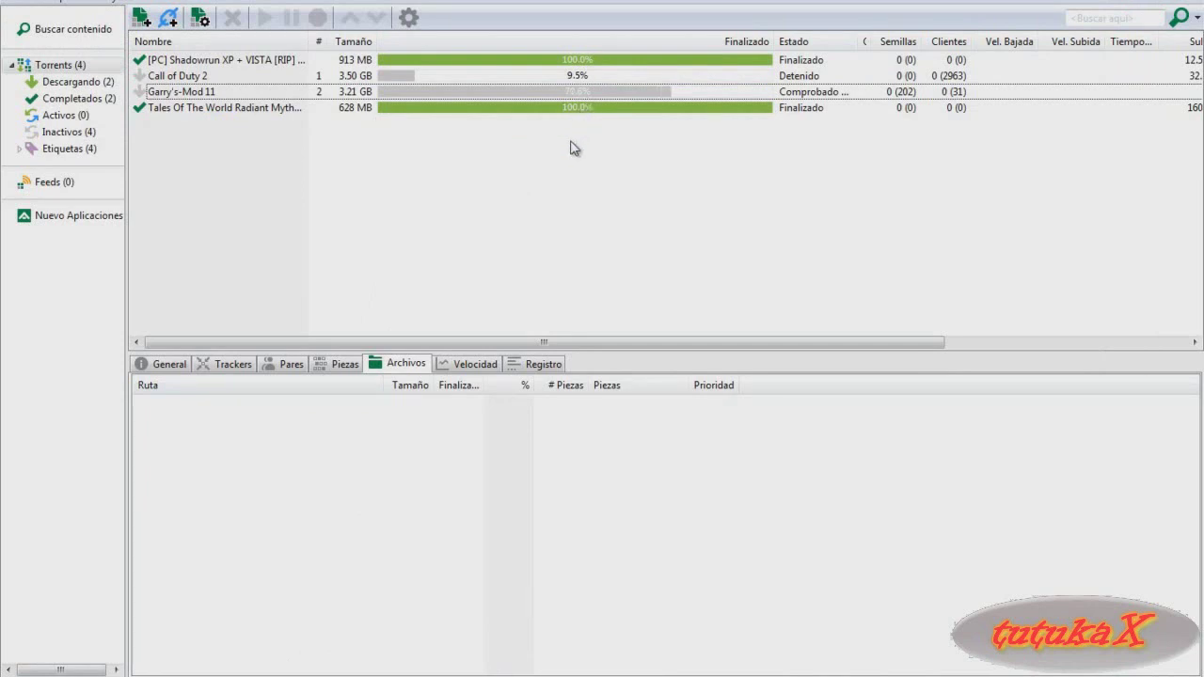
Start the stopped Call of Duty 2 torrent and check the options offered for it.
right_click(248, 81)
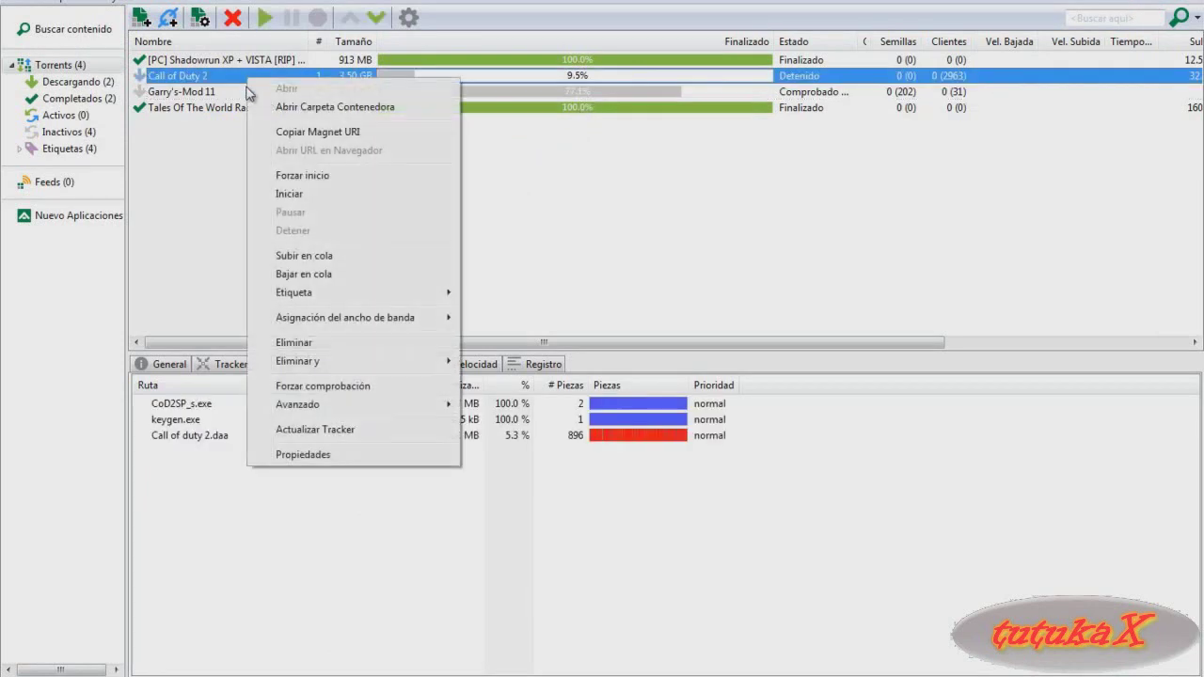
click(307, 196)
click(424, 180)
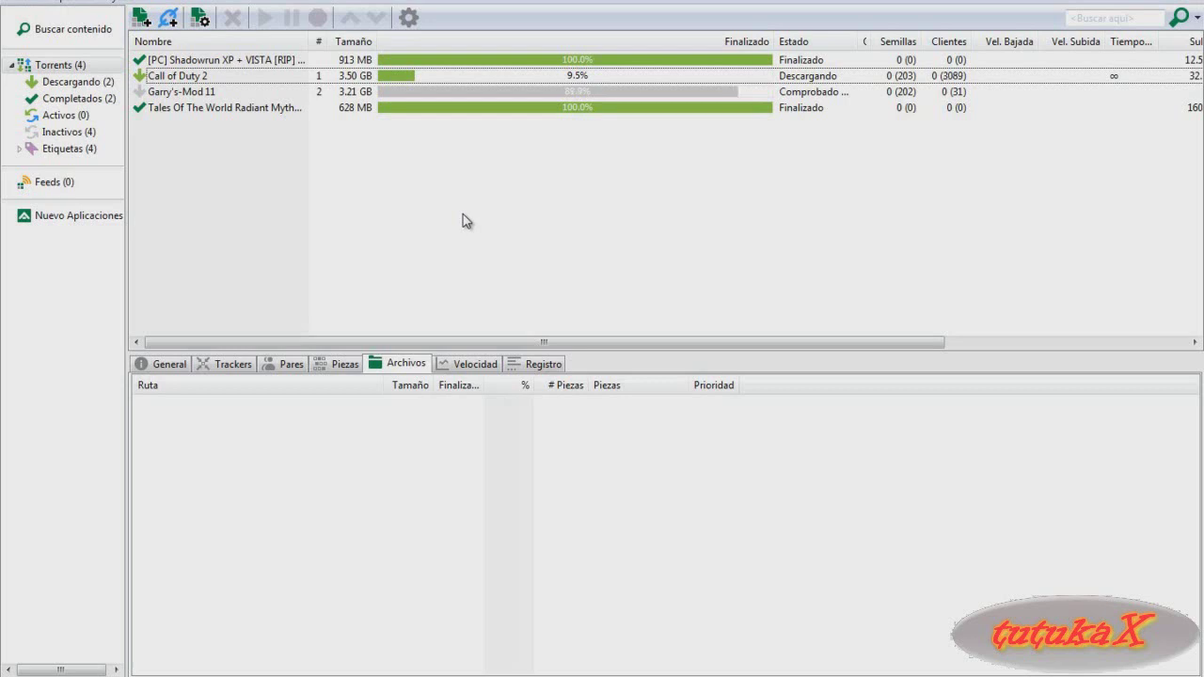
right_click(260, 76)
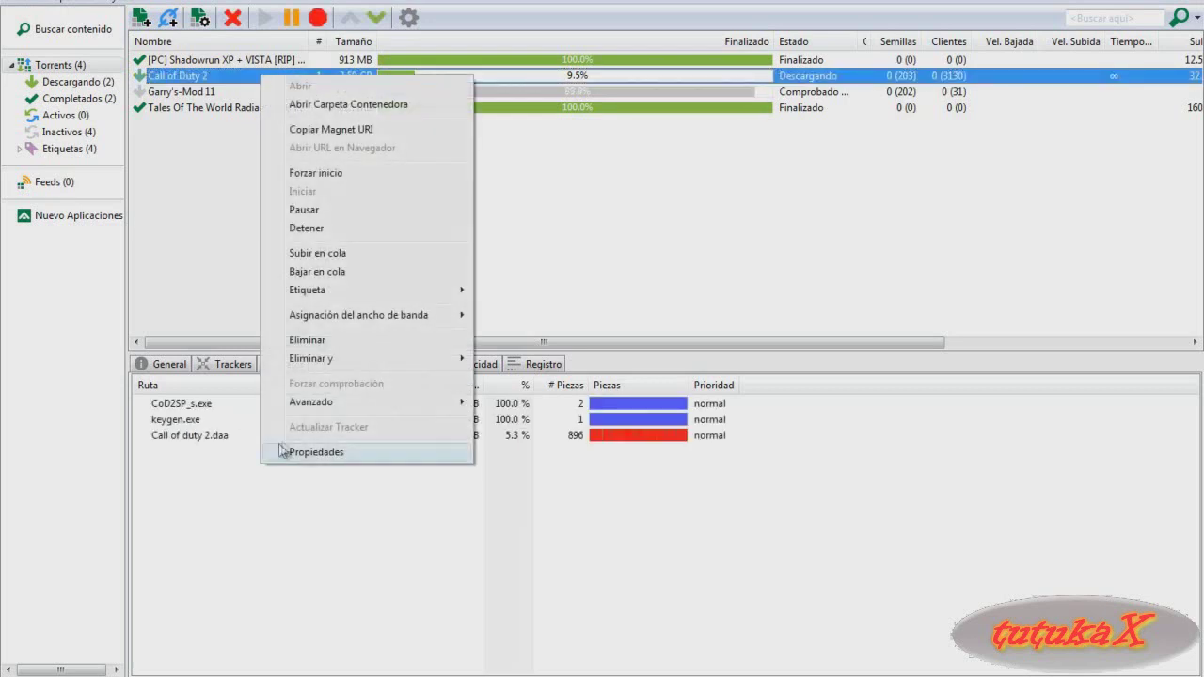
click(699, 266)
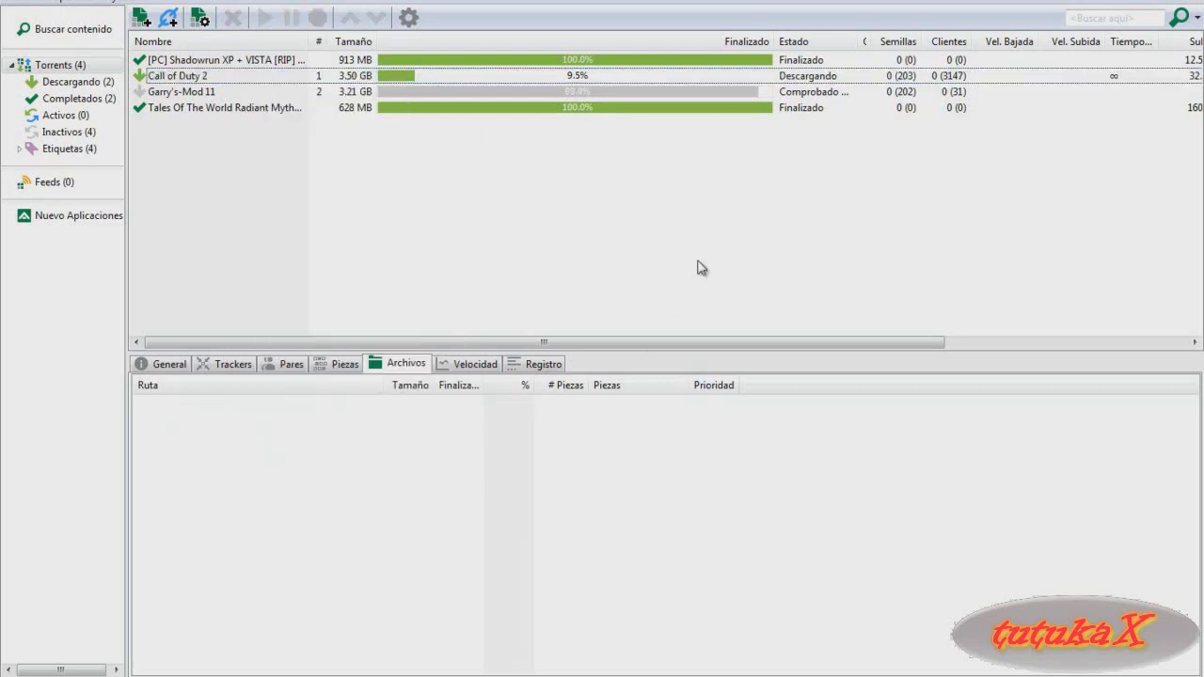
Stop the Garry's-Mod 11 torrent so that it is no longer queued for seeding.
click(506, 93)
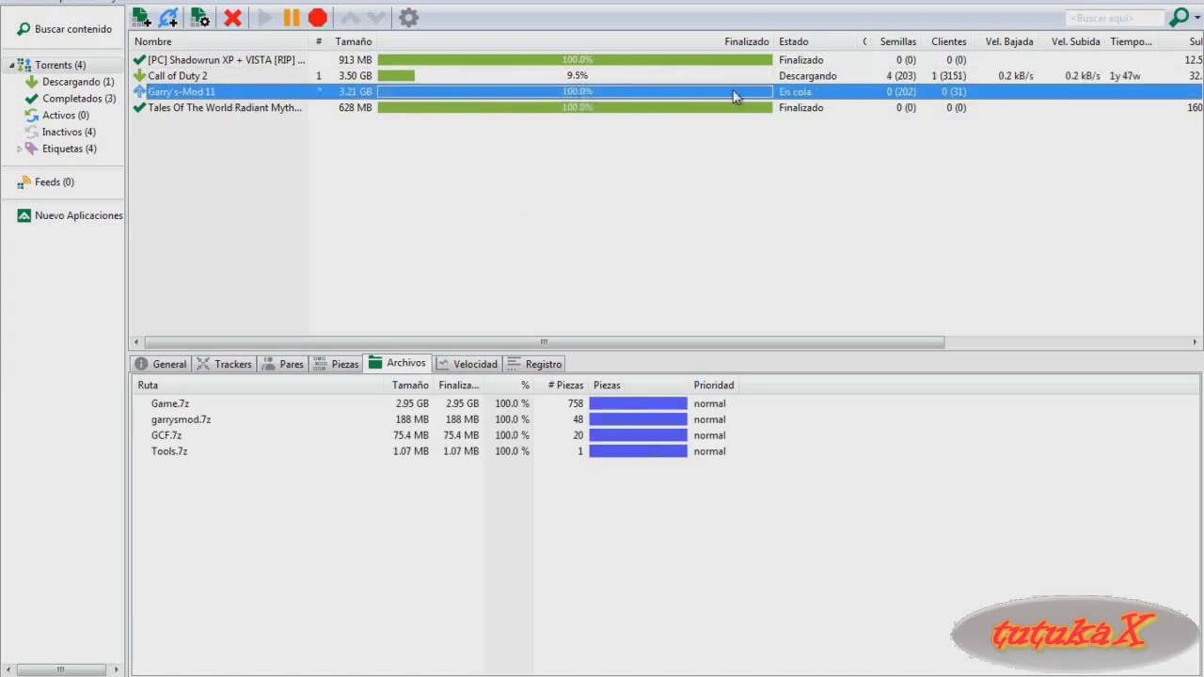
right_click(214, 97)
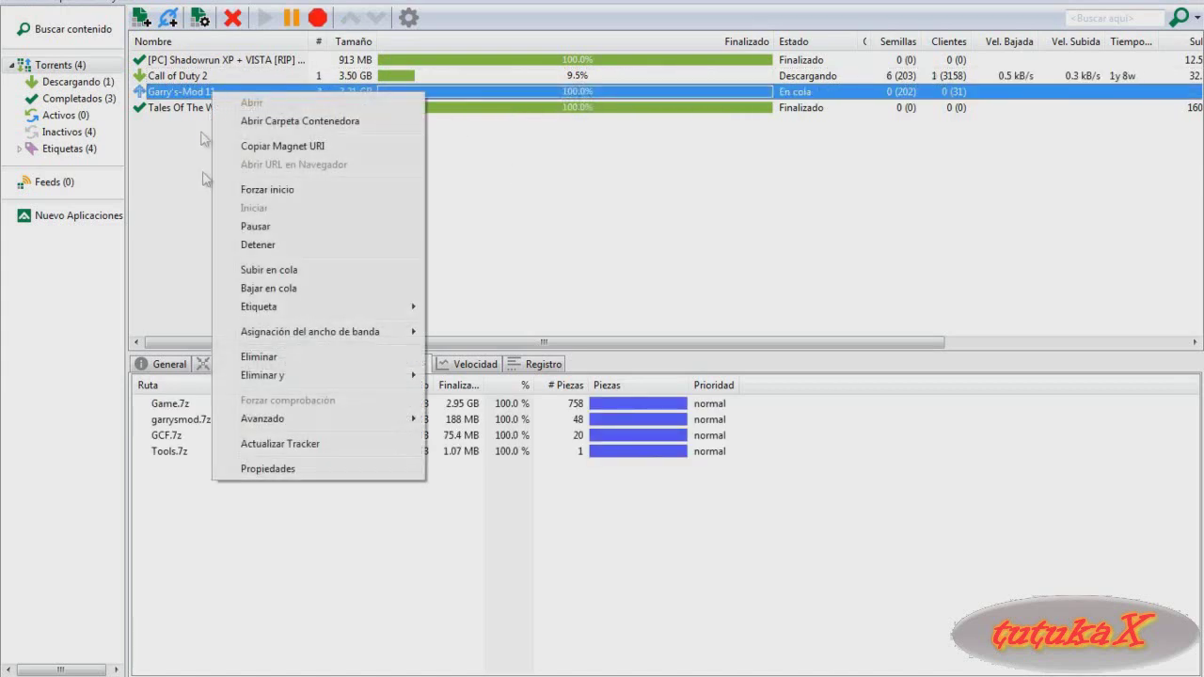
click(239, 244)
click(310, 223)
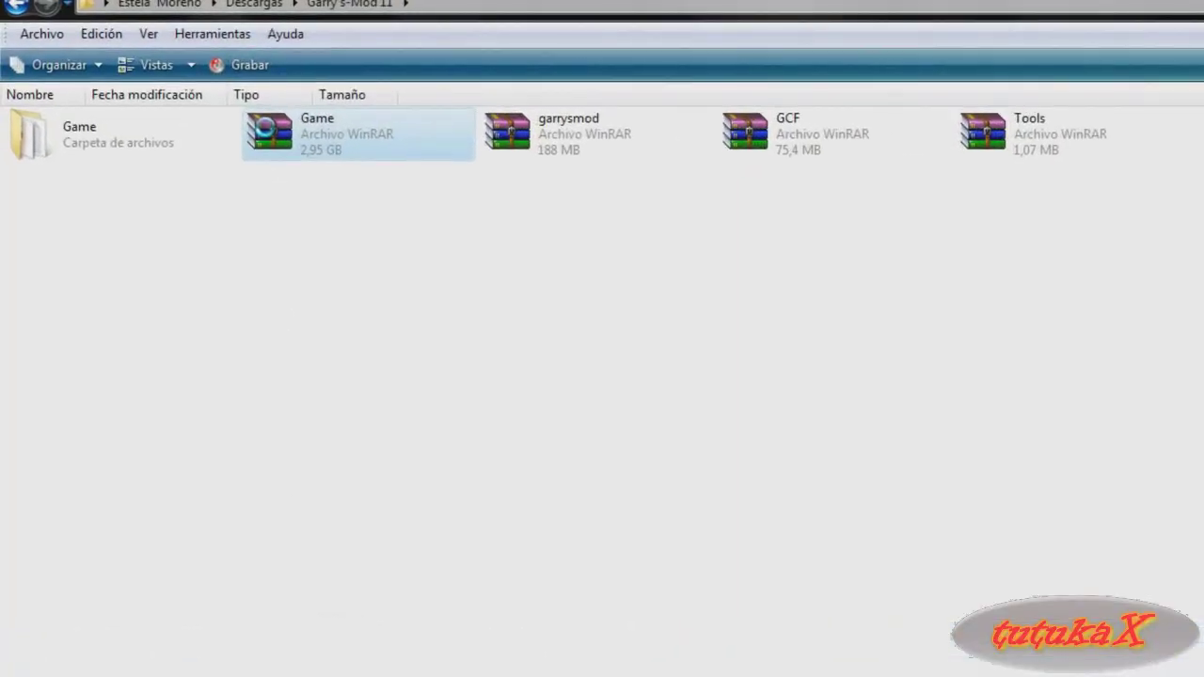
Check the extraction options offered for the 2,95 GB Game archive in the Garry's-Mod 11 folder.
right_click(267, 130)
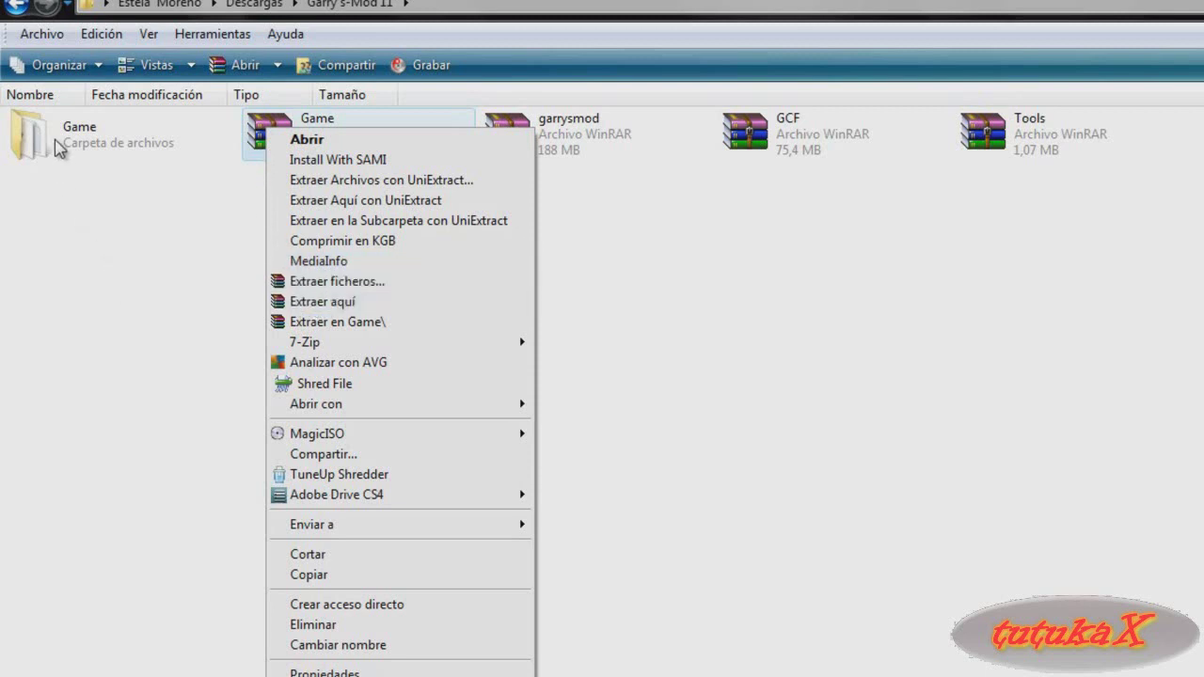
click(243, 305)
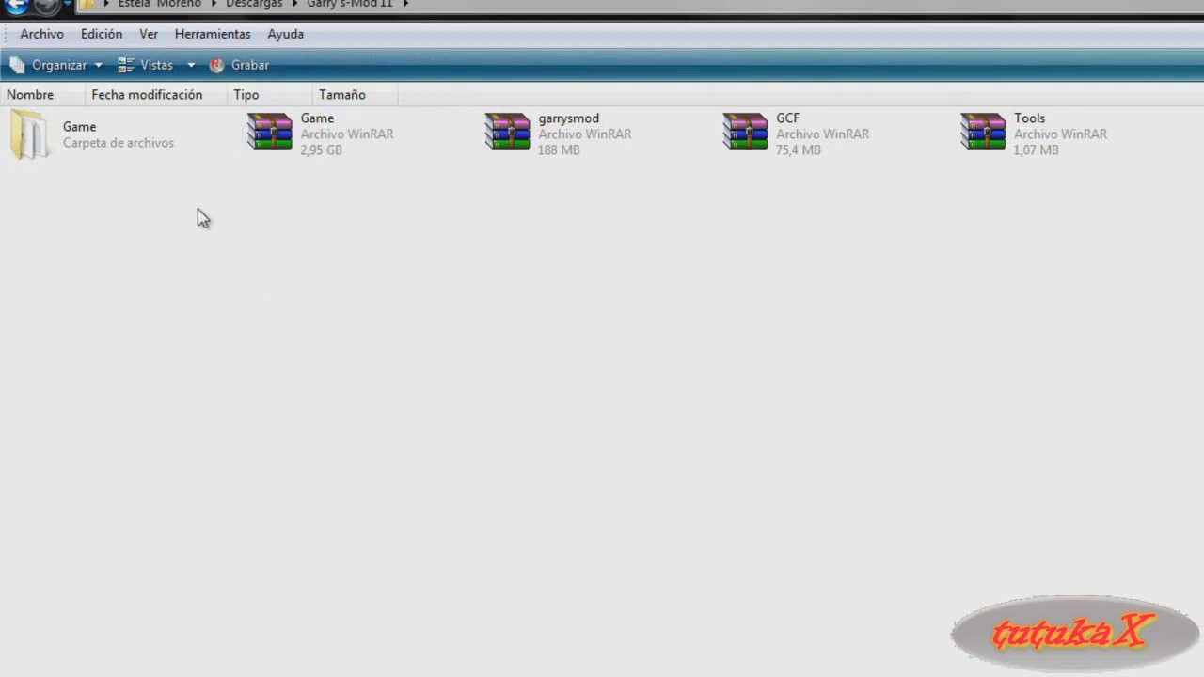
click(267, 127)
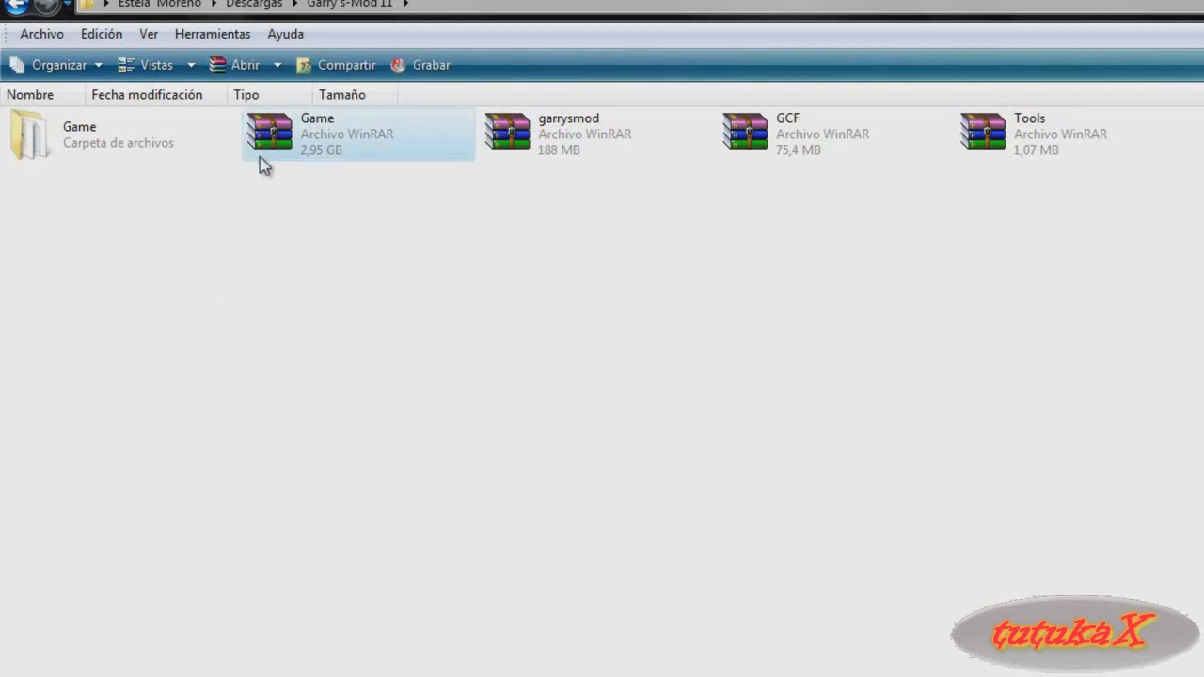
click(294, 259)
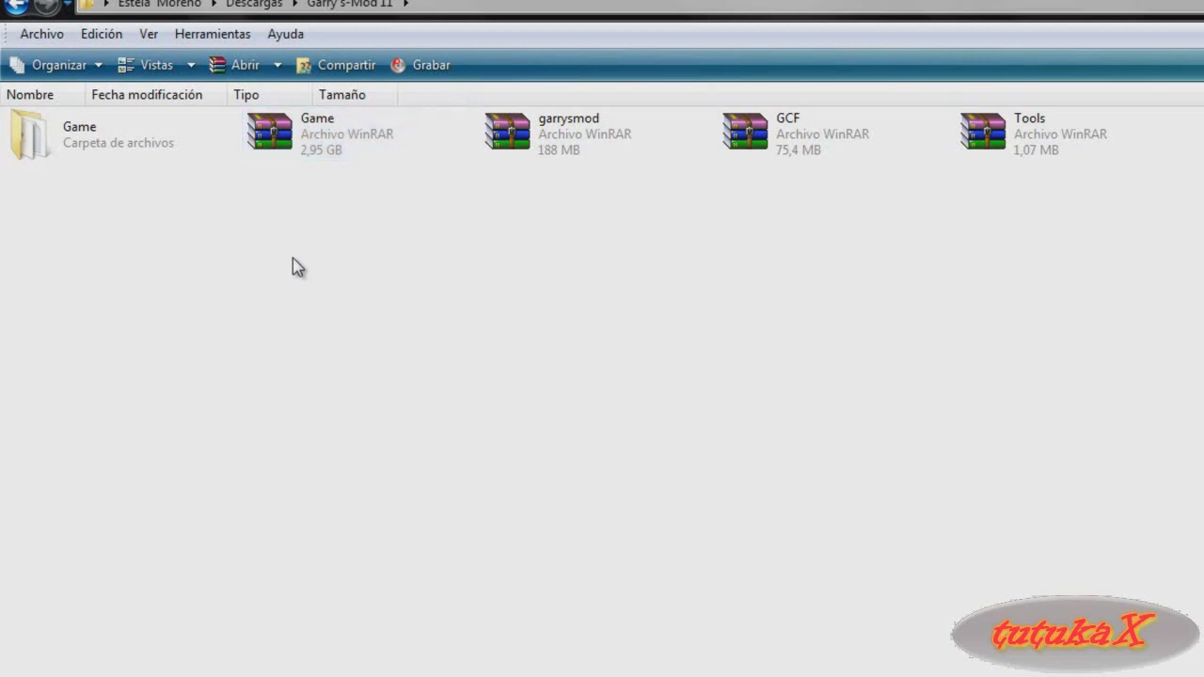
Try to extract the garrysmod folder from the garrysmod archive into the Game folder, declining the folder merge.
double_click(532, 140)
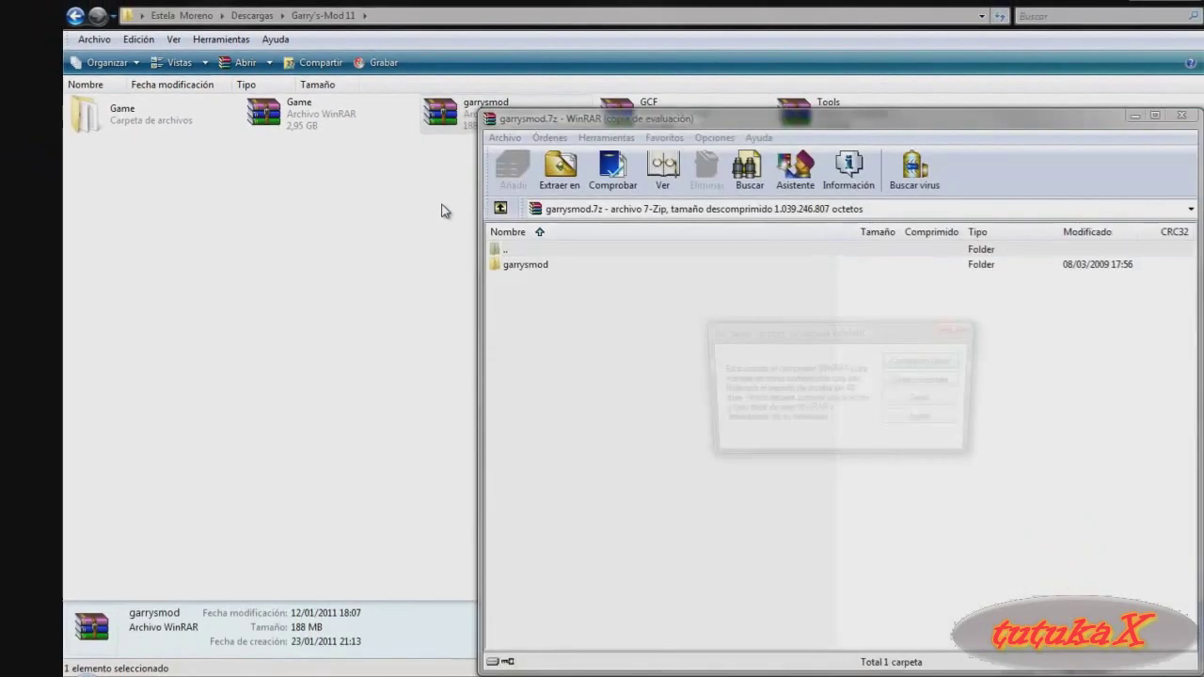
click(959, 330)
click(528, 266)
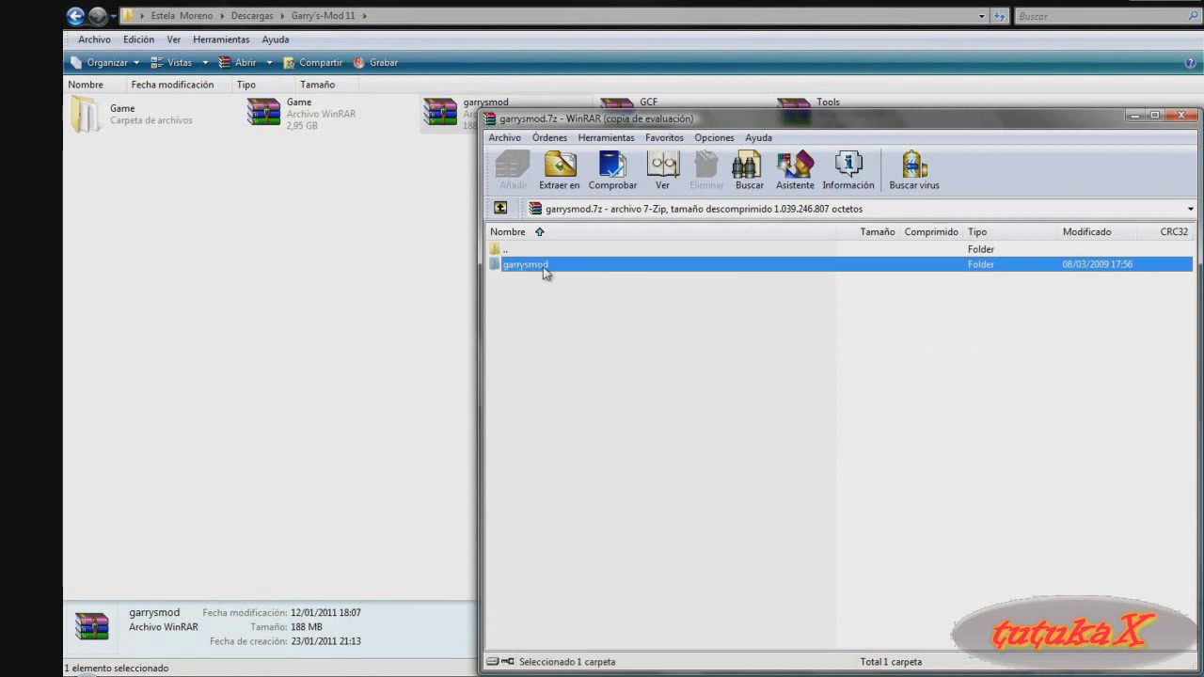
drag(542, 273, 132, 117)
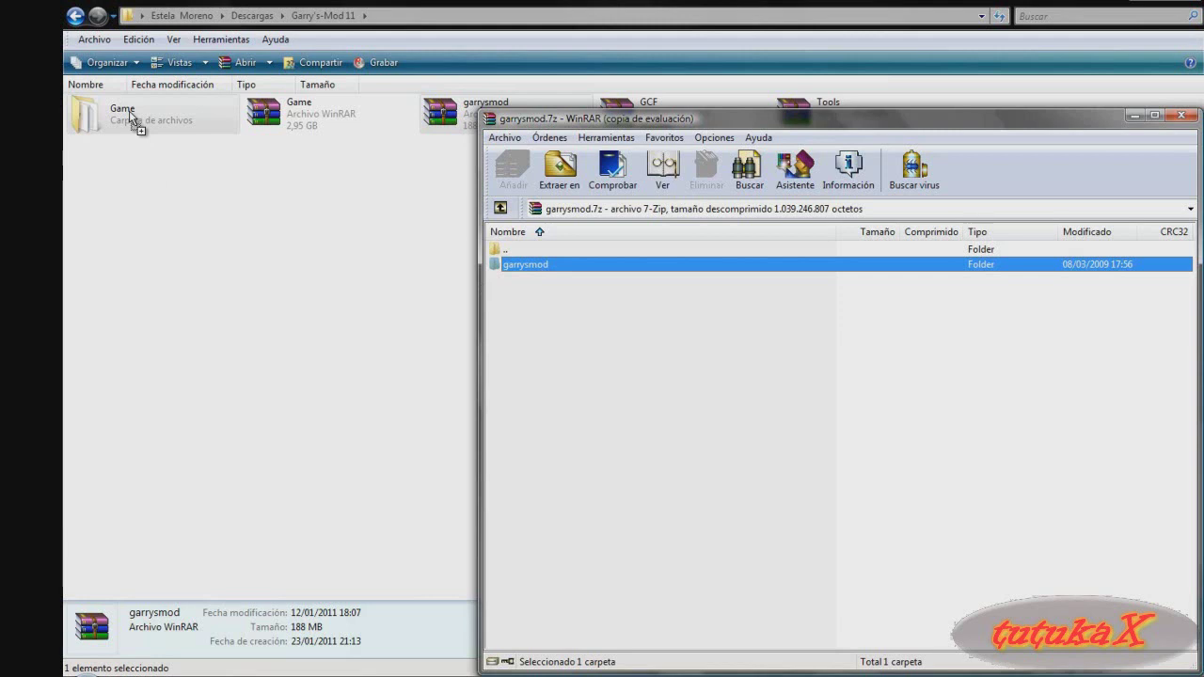
drag(132, 118, 131, 118)
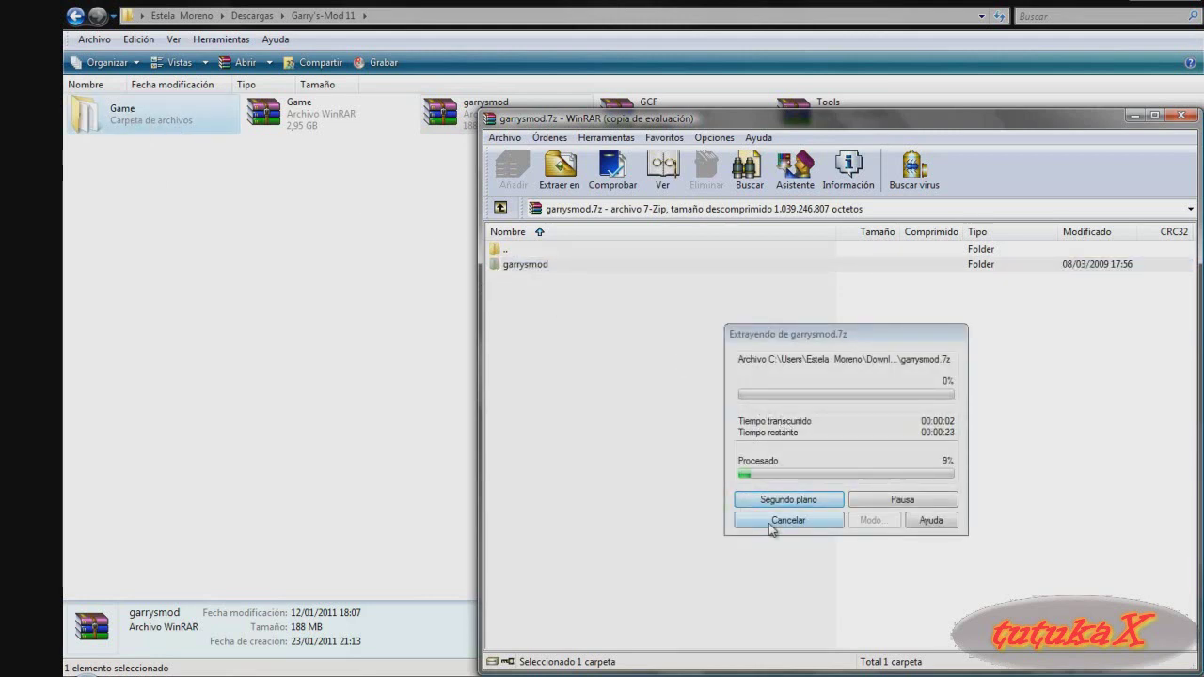
click(743, 523)
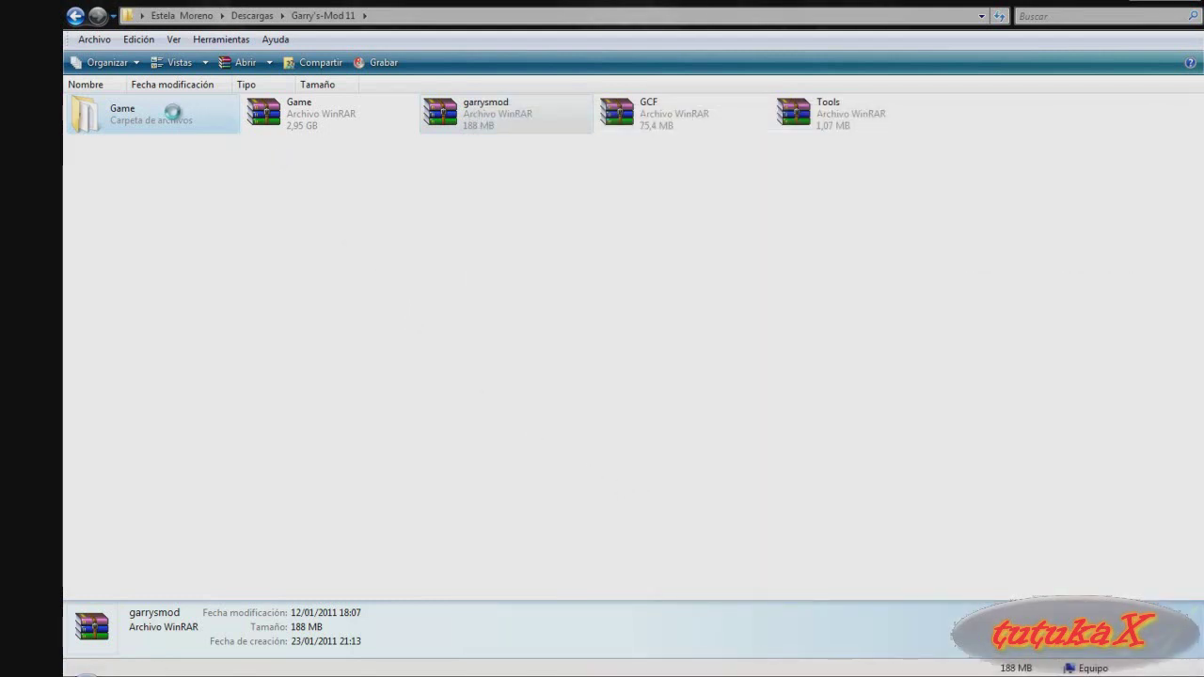
key(ctrl+v)
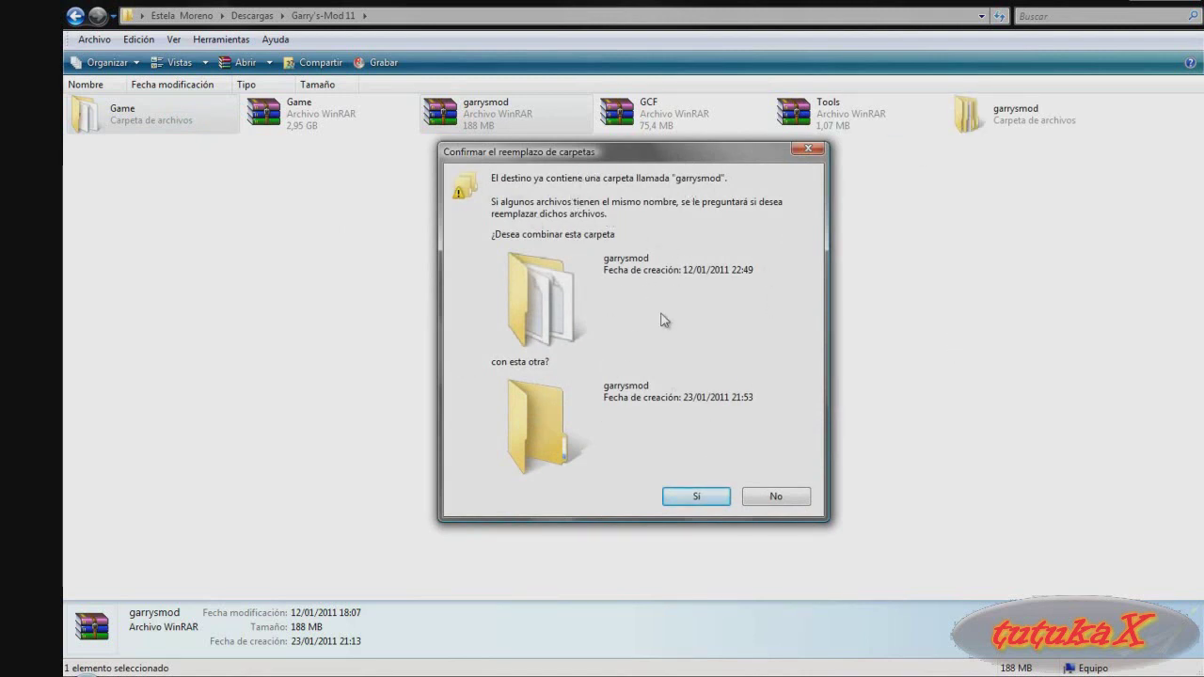
click(775, 499)
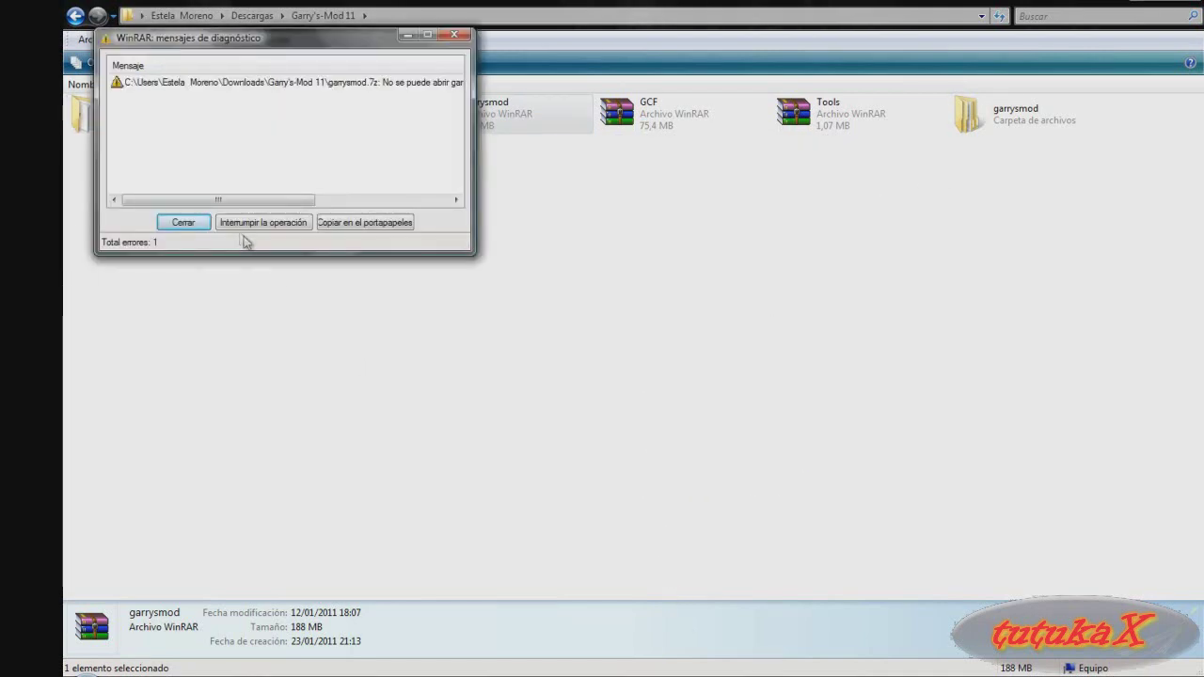
key(Escape)
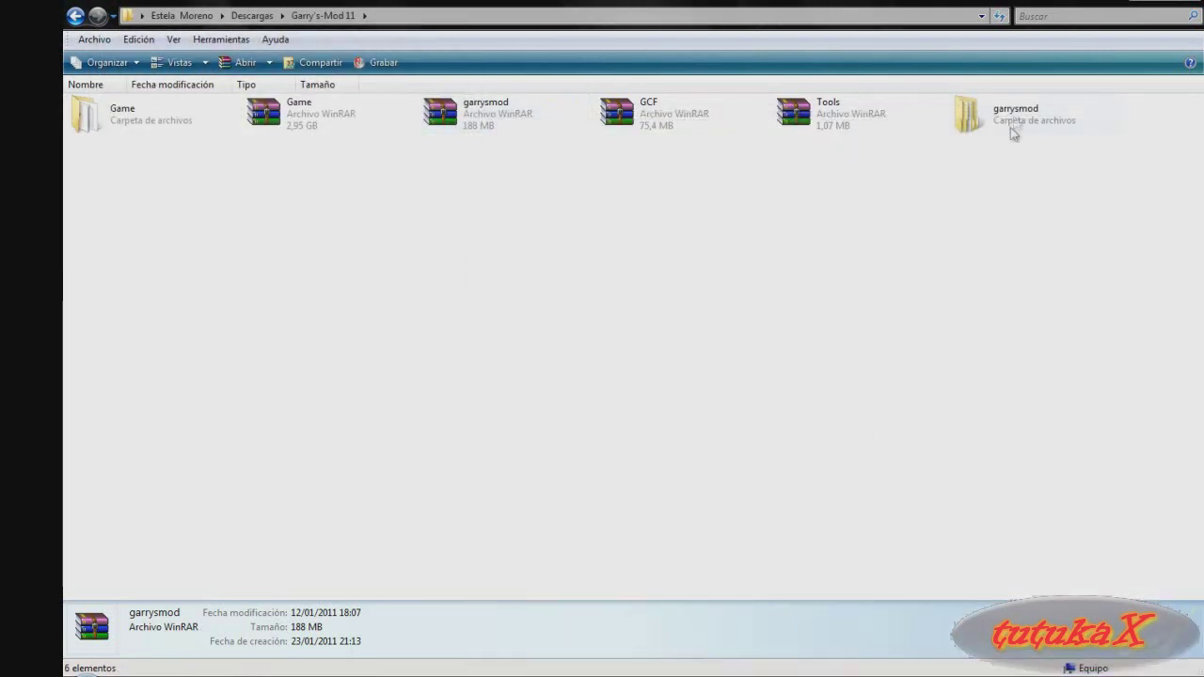
Send the partially extracted garrysmod folder in Garry's-Mod 11 to the recycle bin.
right_click(960, 121)
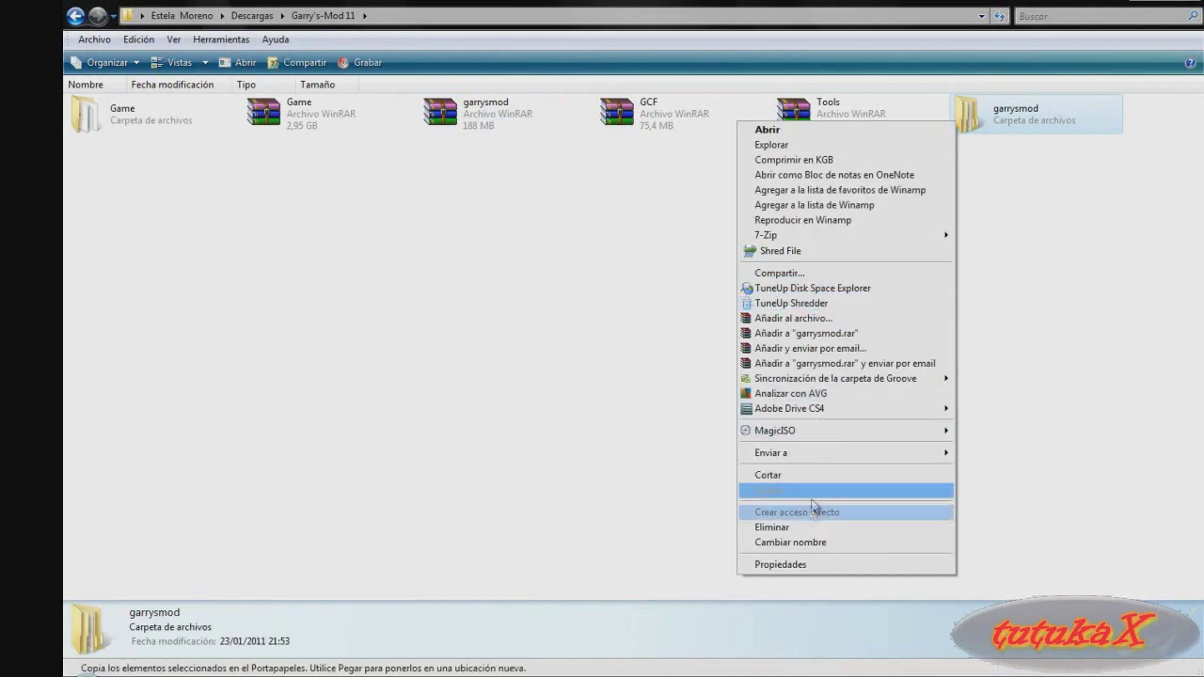
click(811, 527)
click(713, 410)
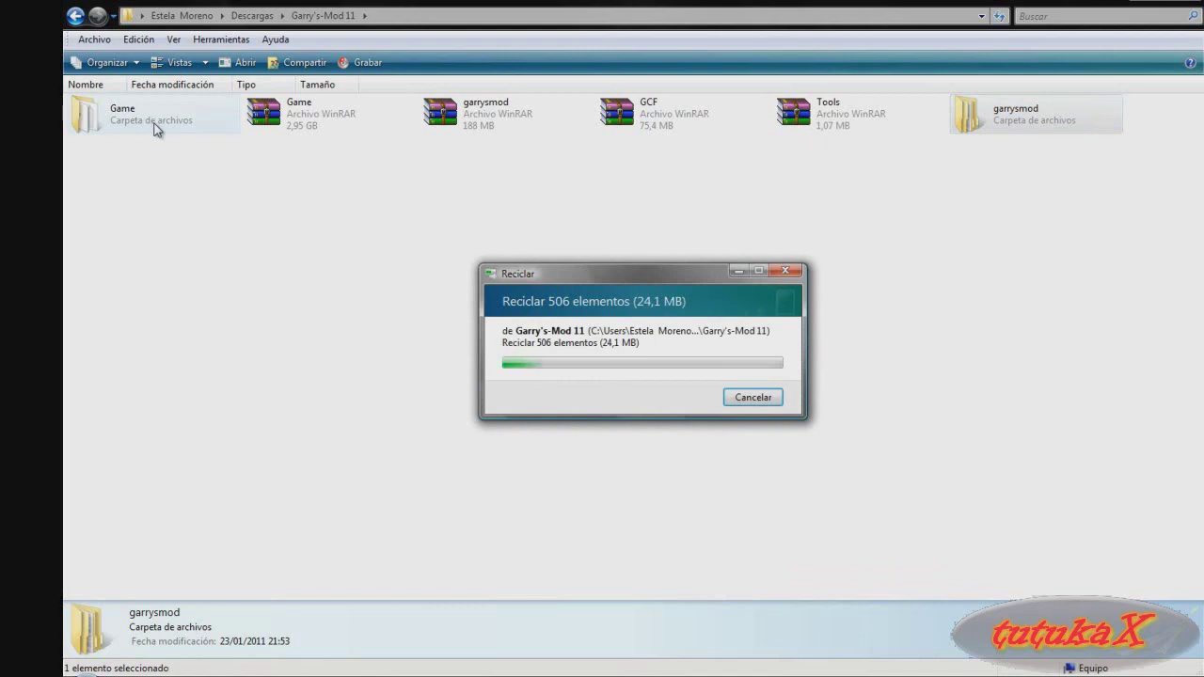
Inspect the contents of the Game folder and go back to Descargas.
double_click(153, 121)
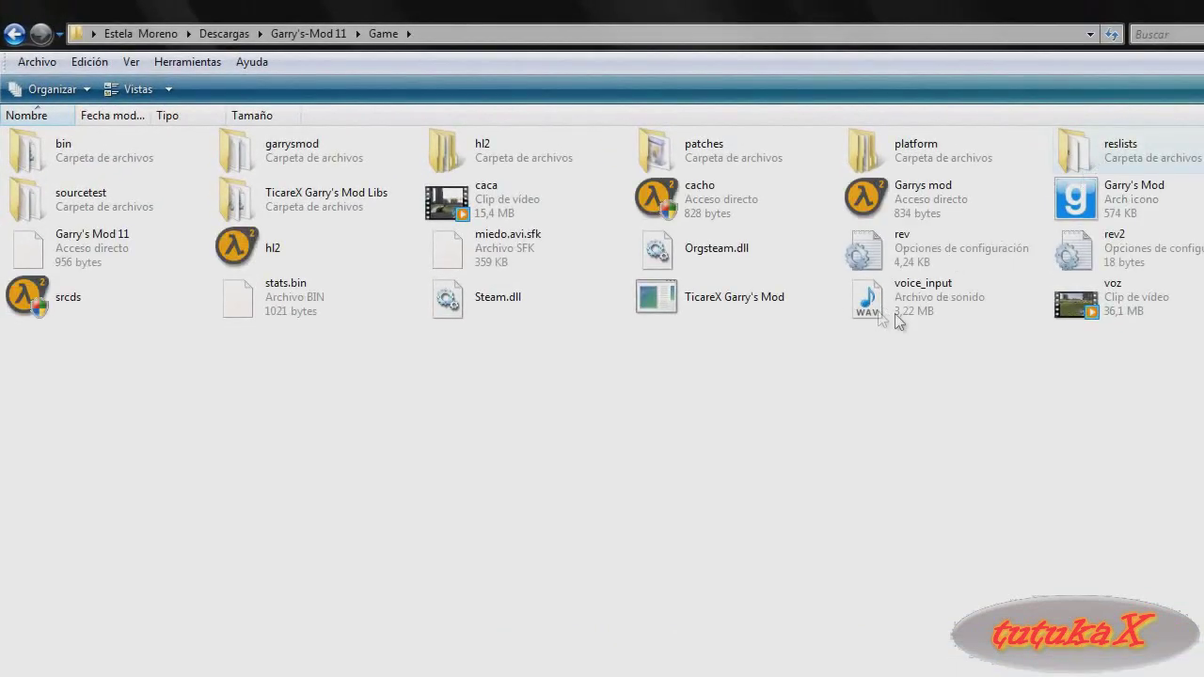
click(14, 33)
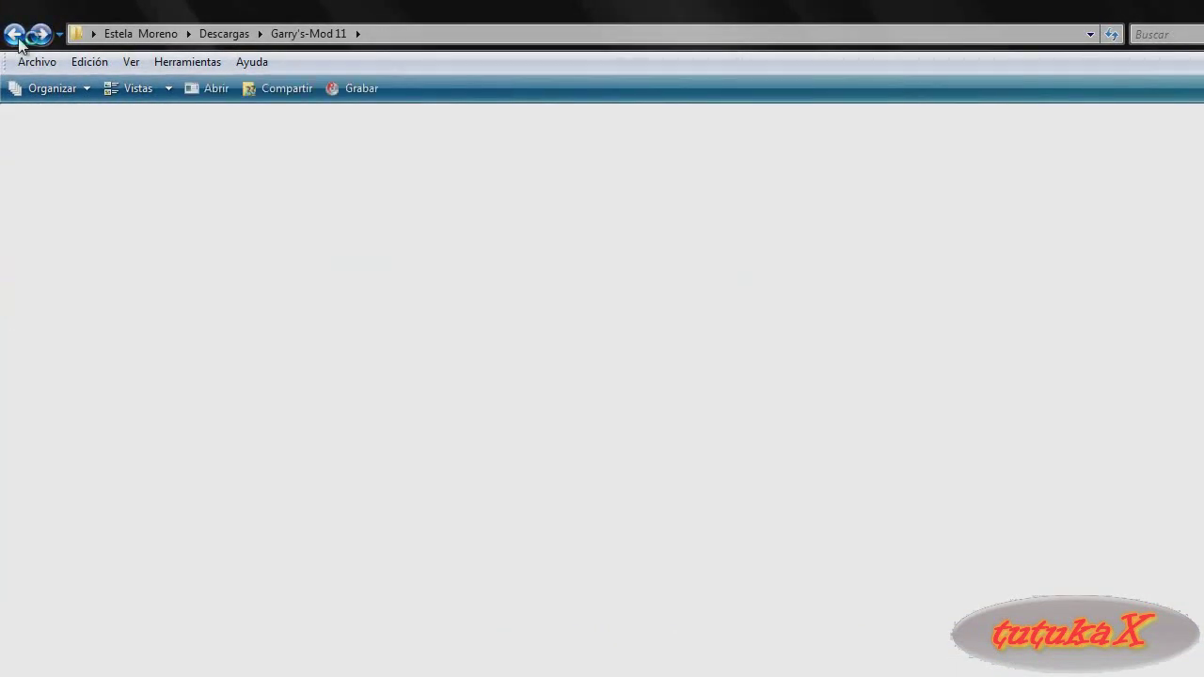
click(18, 40)
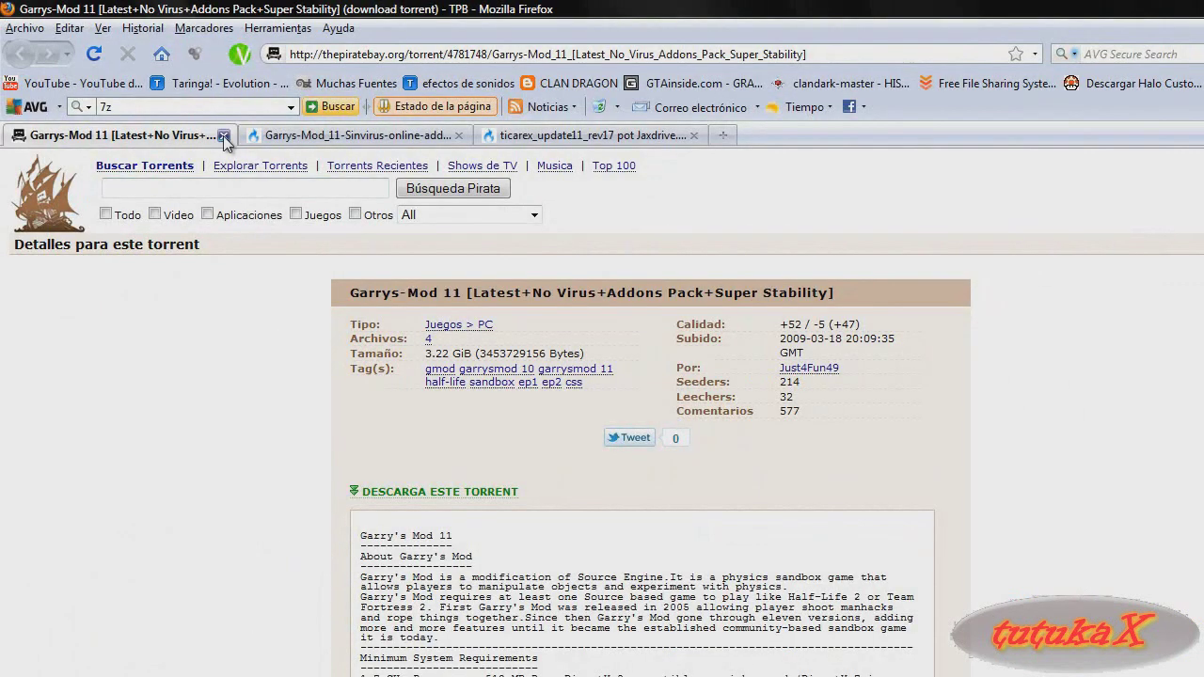
Close the two Garrys-Mod 11 torrent tabs in Firefox, keeping the ticarex_update11_rev17 tab open.
click(223, 136)
click(227, 136)
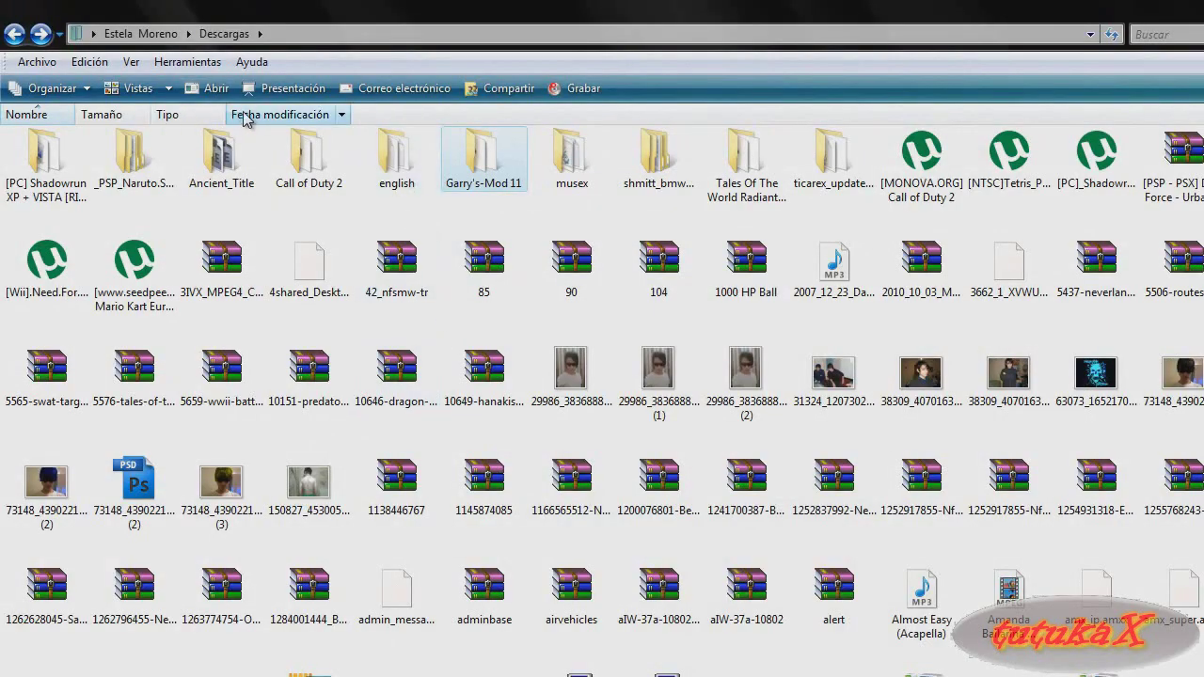
Open the ticarex_update11_rev17 archive from Descargas in WinRAR, and open the Game folder inside Garry's-Mod 11.
click(243, 115)
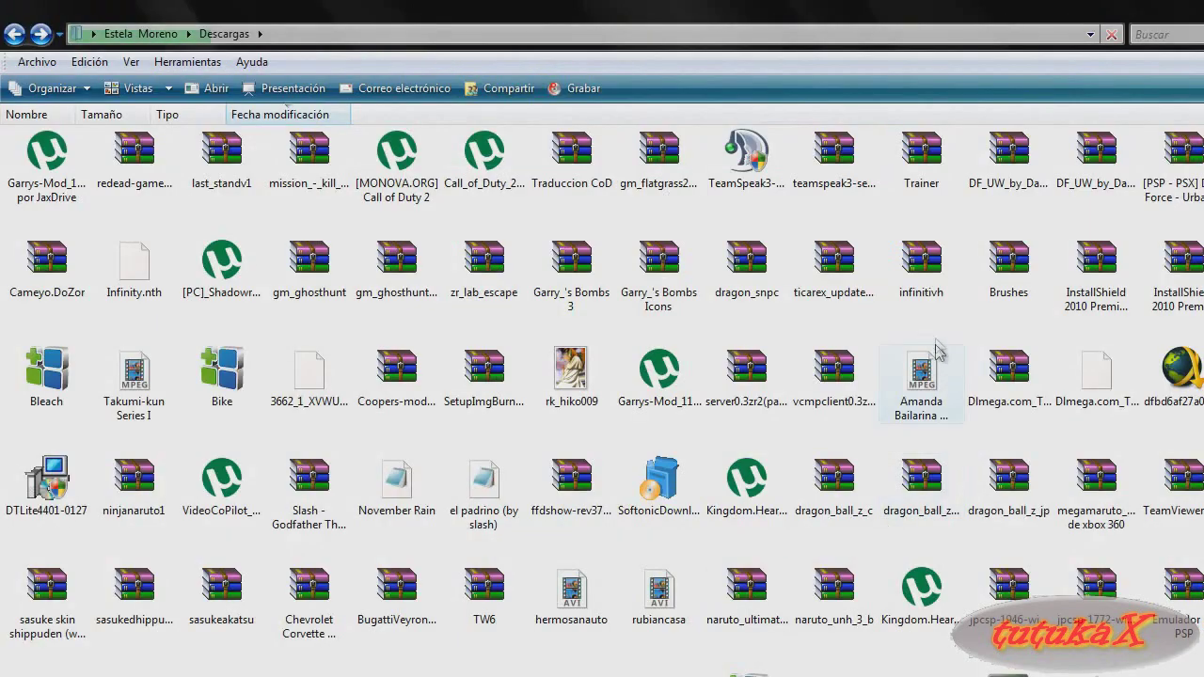
click(819, 299)
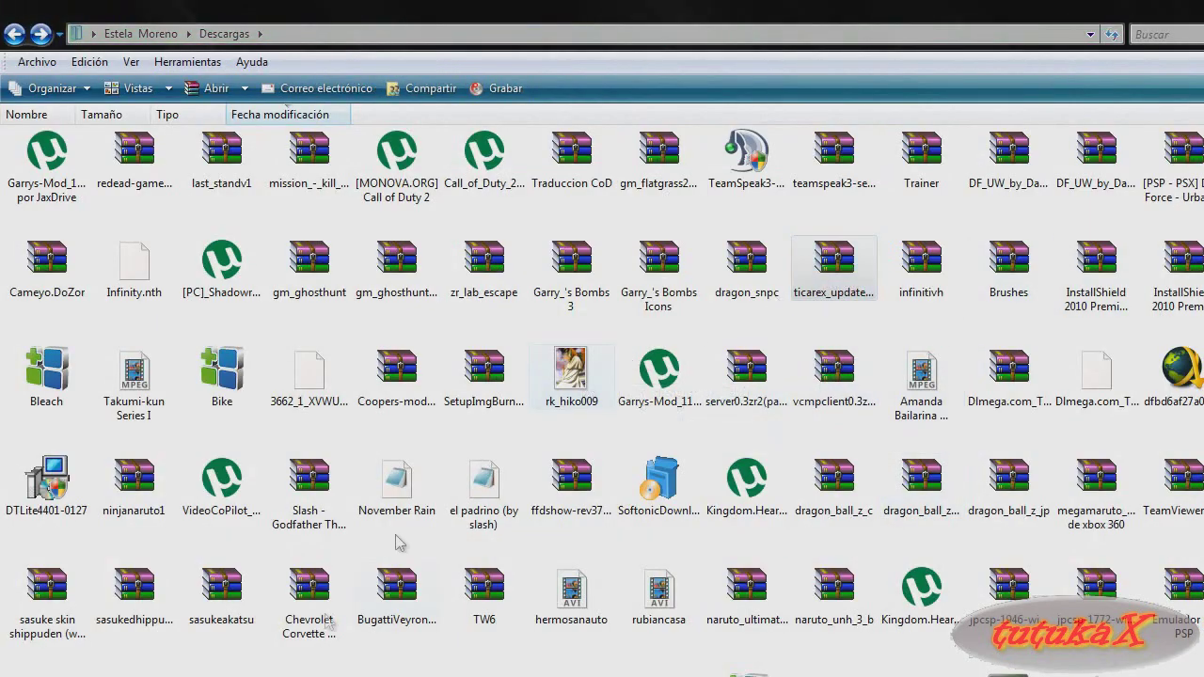
click(28, 115)
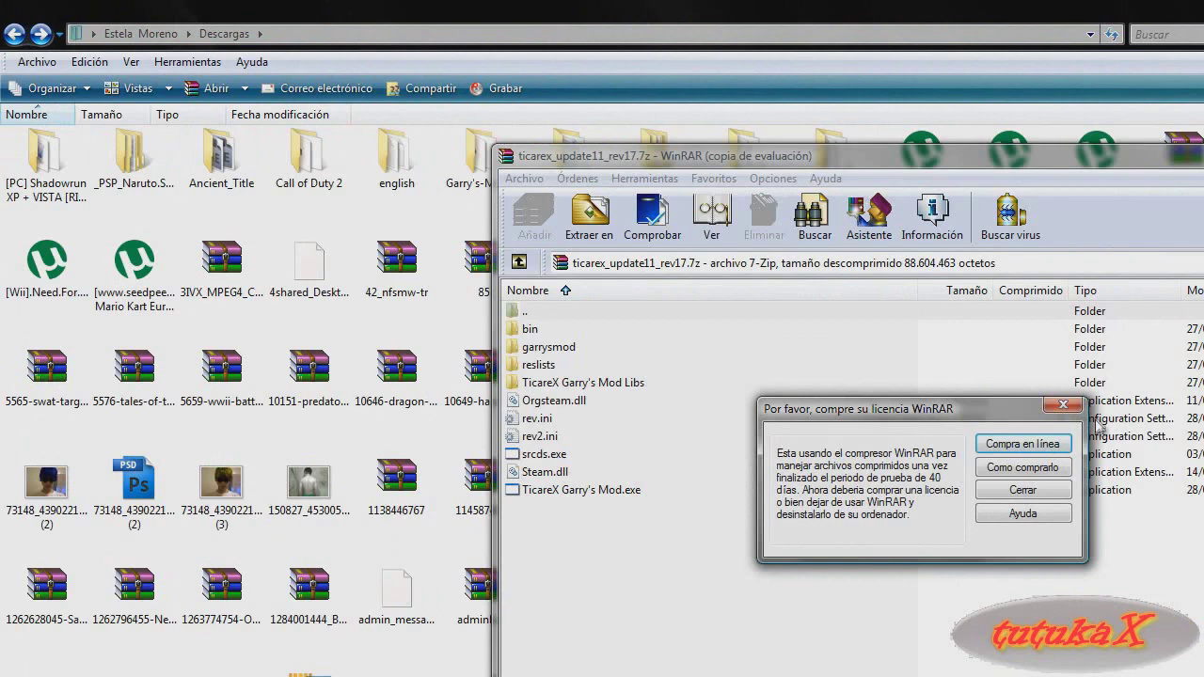
key(Escape)
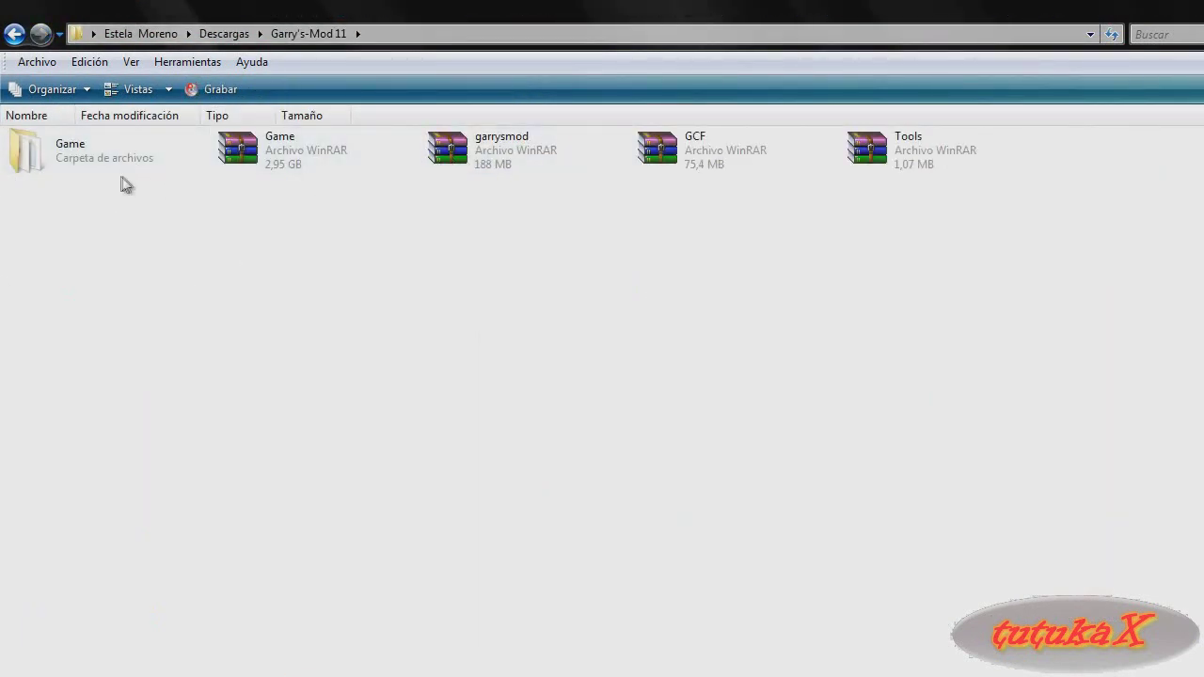
double_click(67, 156)
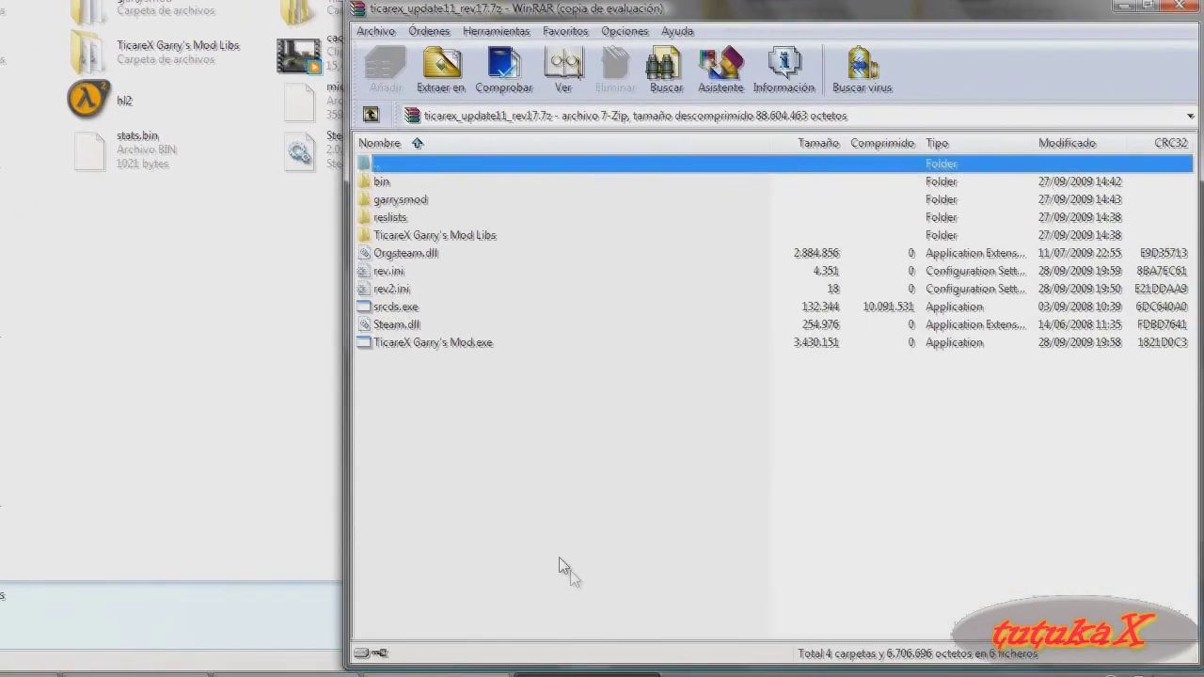
Try to extract all folders and files of ticarex_update11_rev17.7z into the Game folder, cancelling the replacement of bin.
drag(503, 504, 380, 183)
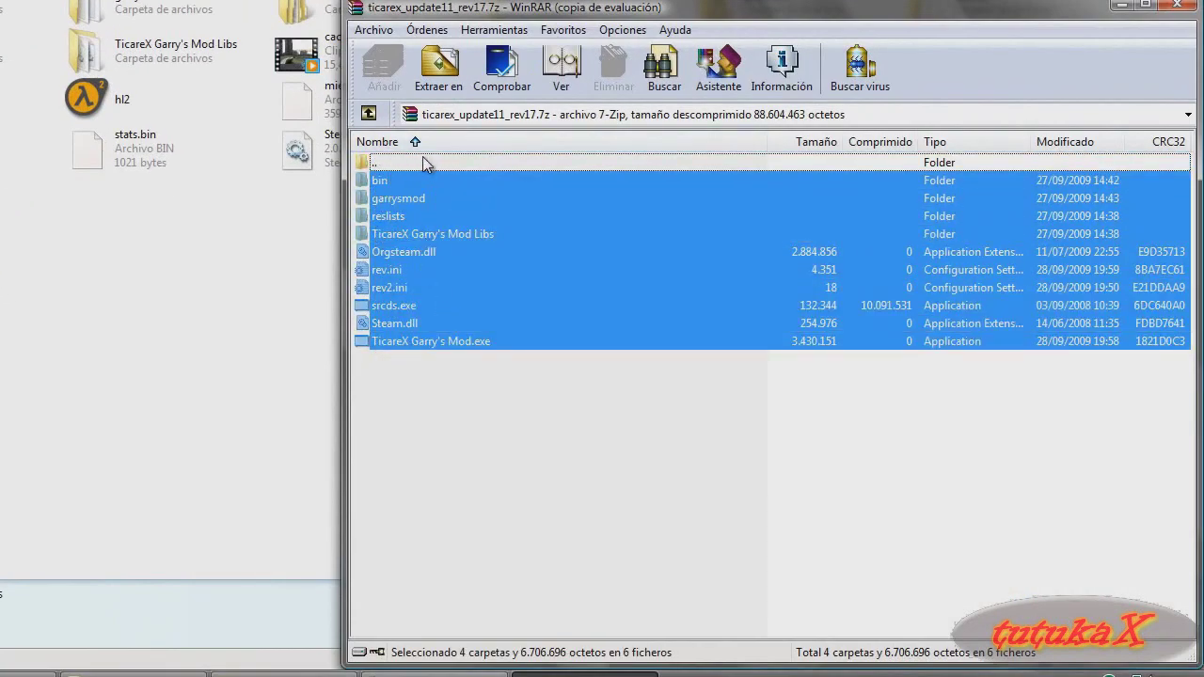
drag(393, 199, 101, 317)
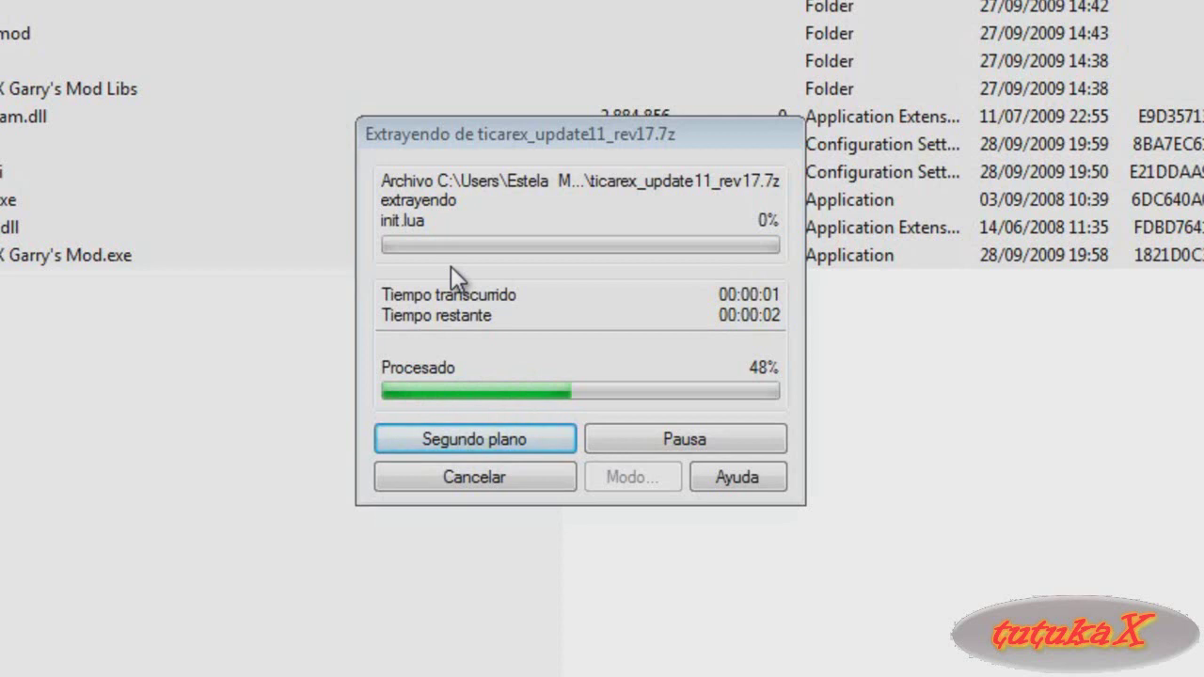
click(460, 479)
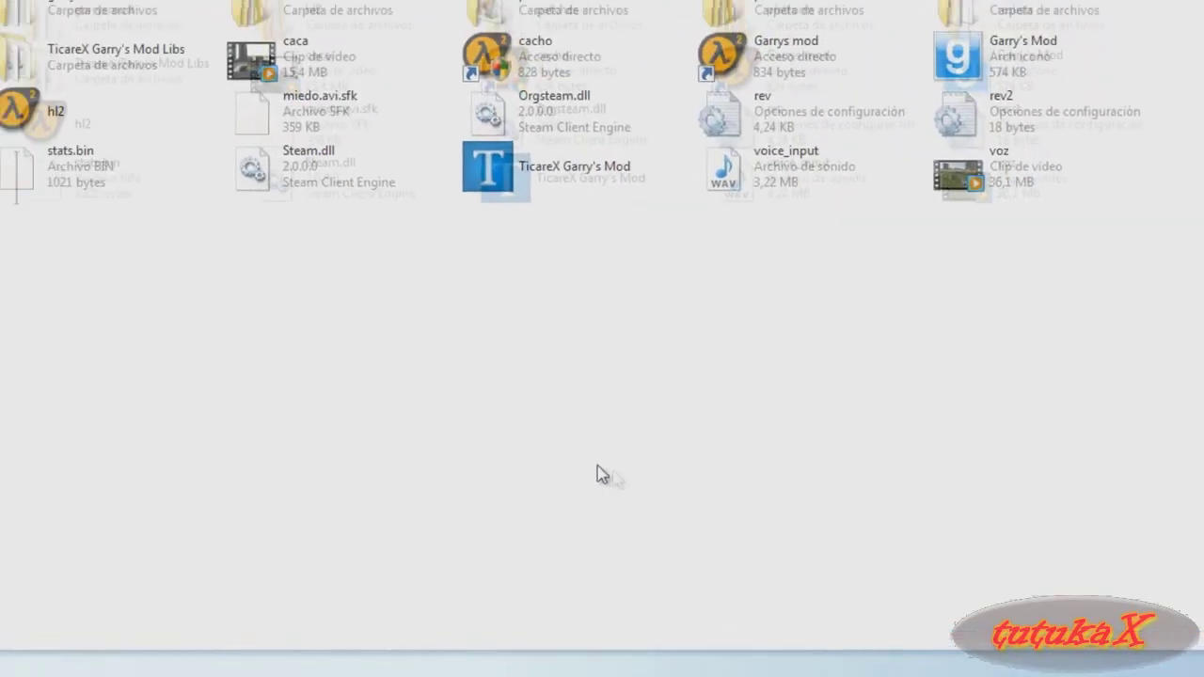
key(ctrl+v)
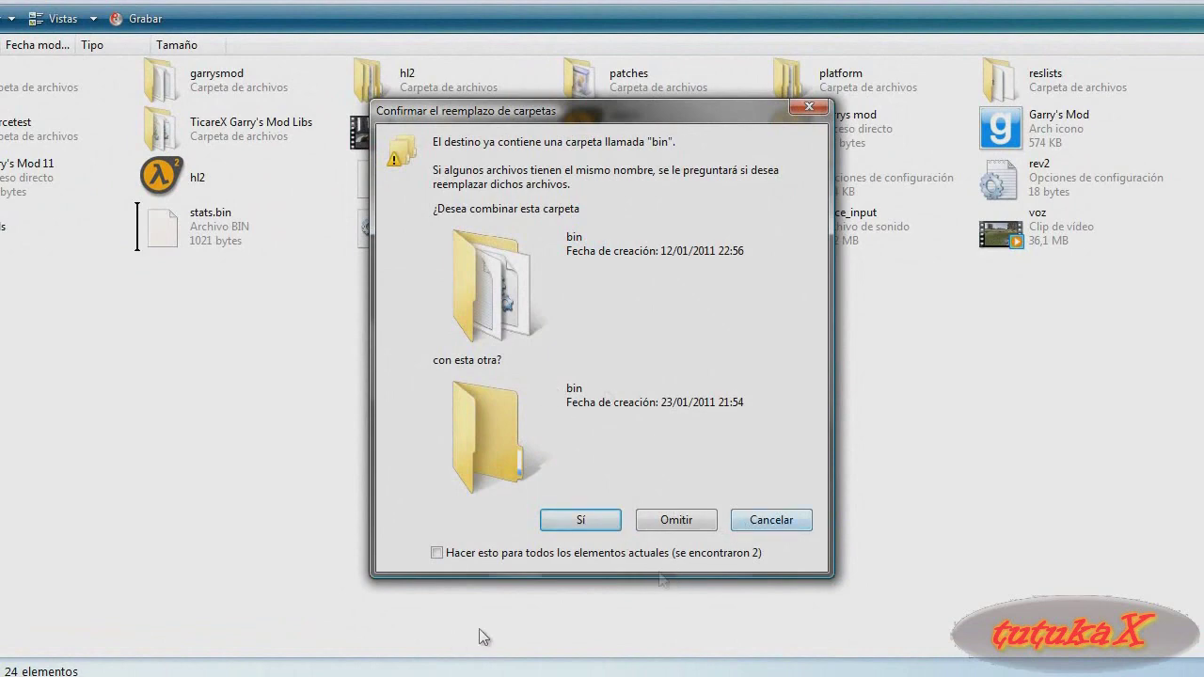
click(766, 520)
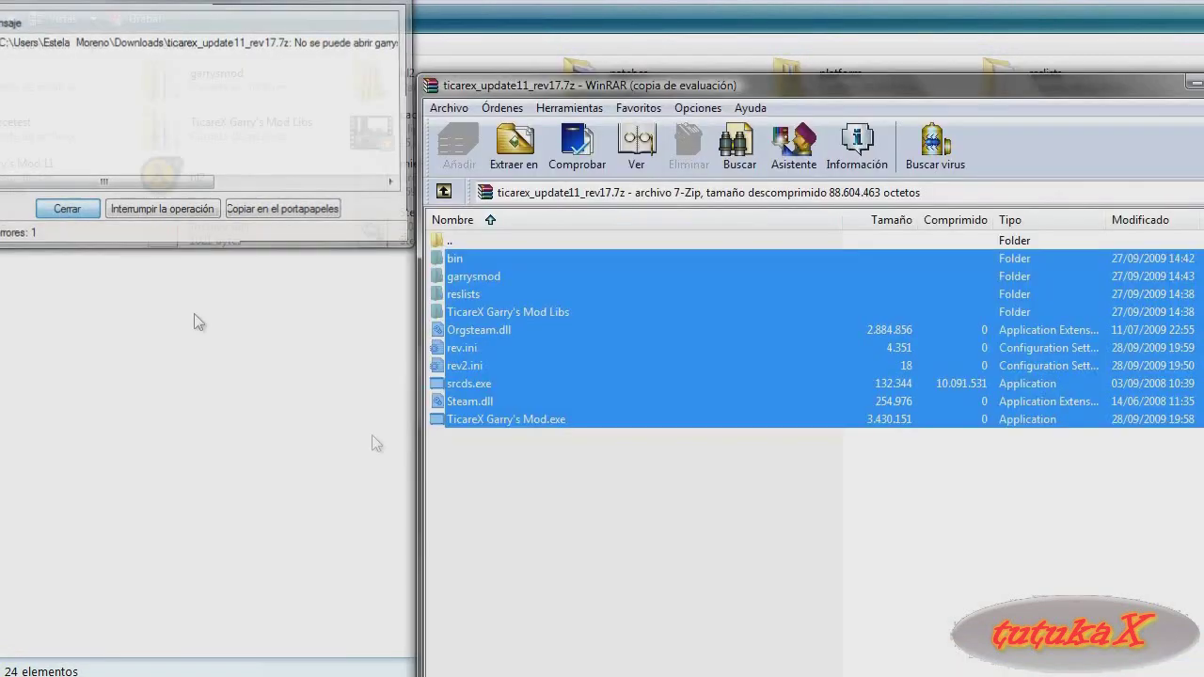
click(67, 208)
right_click(621, 672)
click(658, 673)
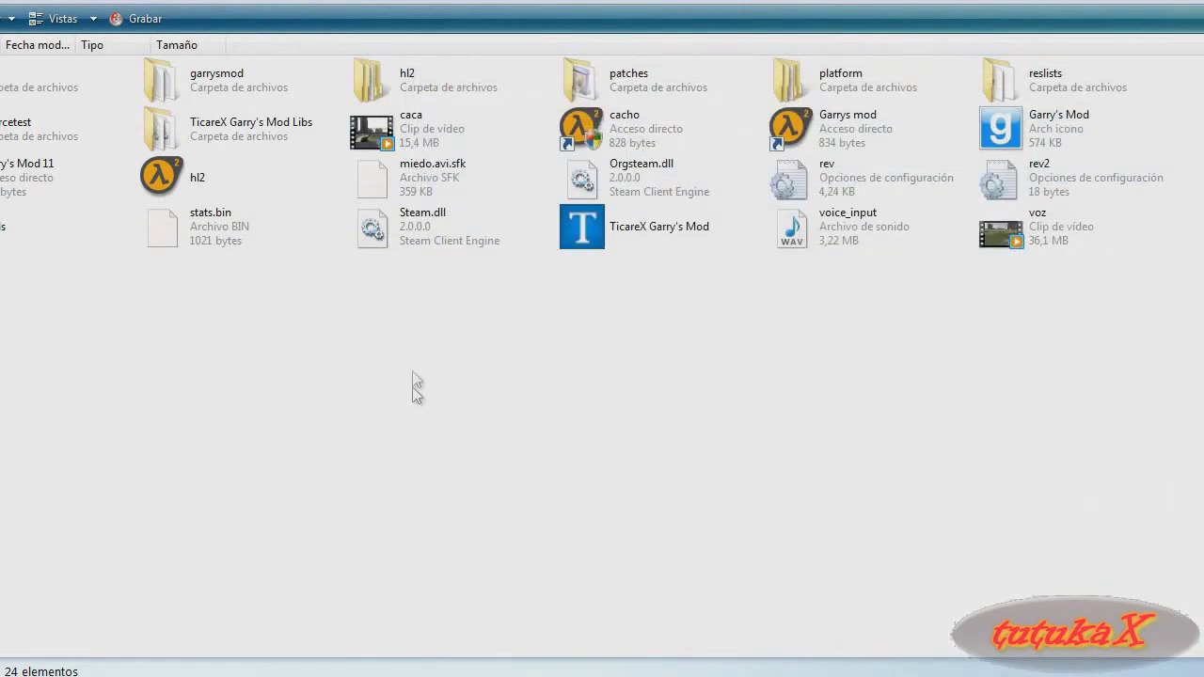
Send the caca and voz video clips and the miedo.avi.sfk file in the Game folder to the recycle bin.
ctrl+click(1051, 241)
key(Delete)
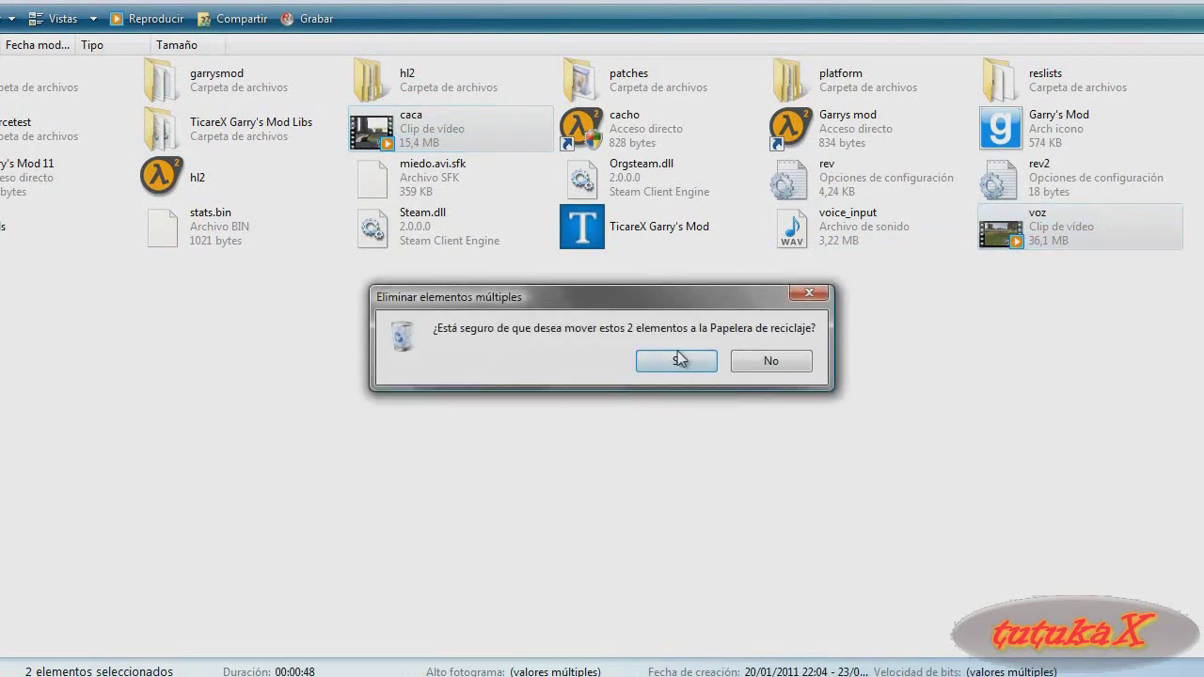
click(681, 358)
click(260, 176)
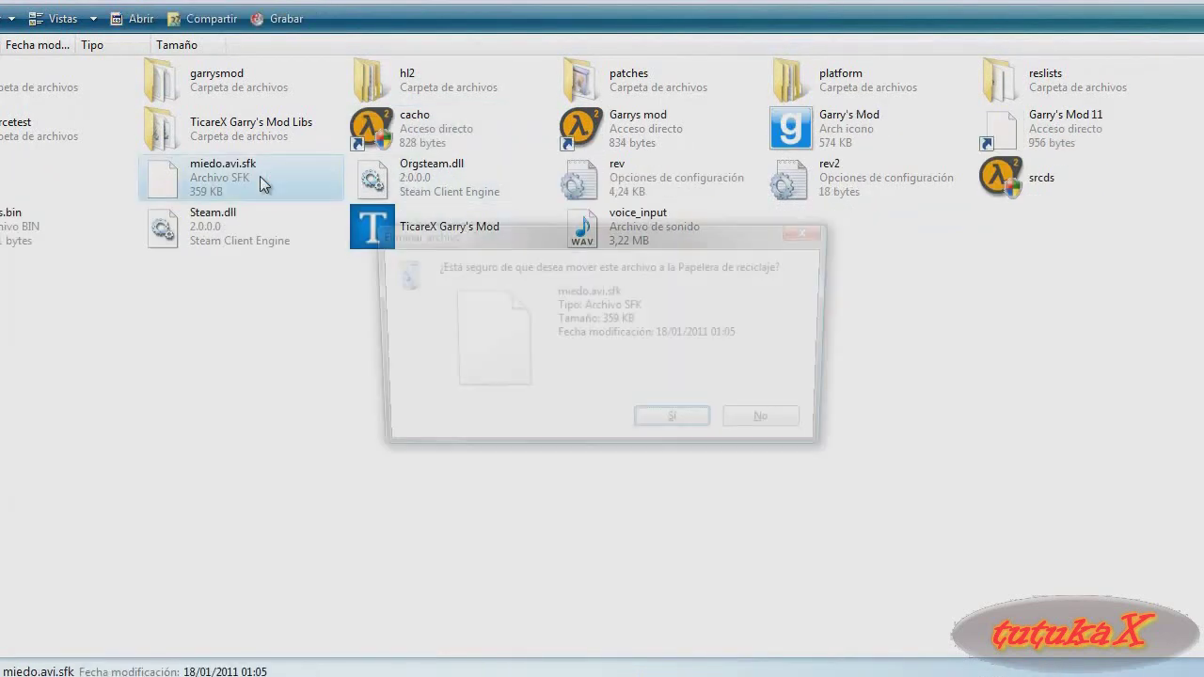
key(Delete)
key(Return)
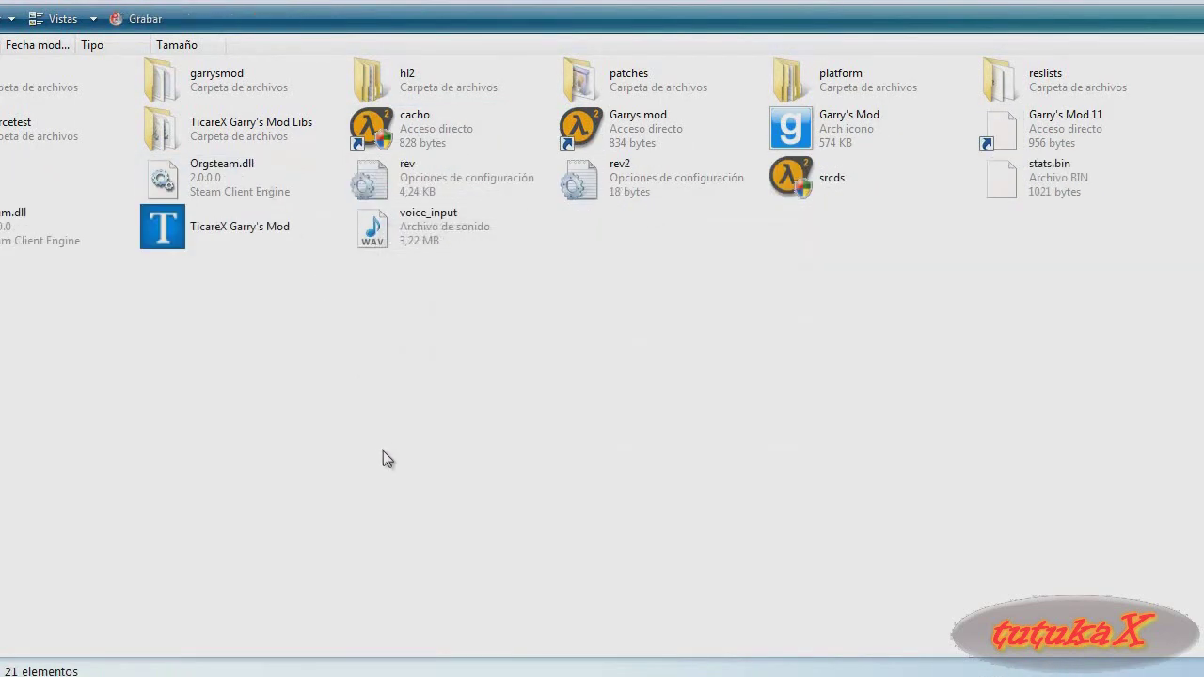
Rename the cacho shortcut in the Game folder as Server GMOD.
click(417, 120)
click(418, 122)
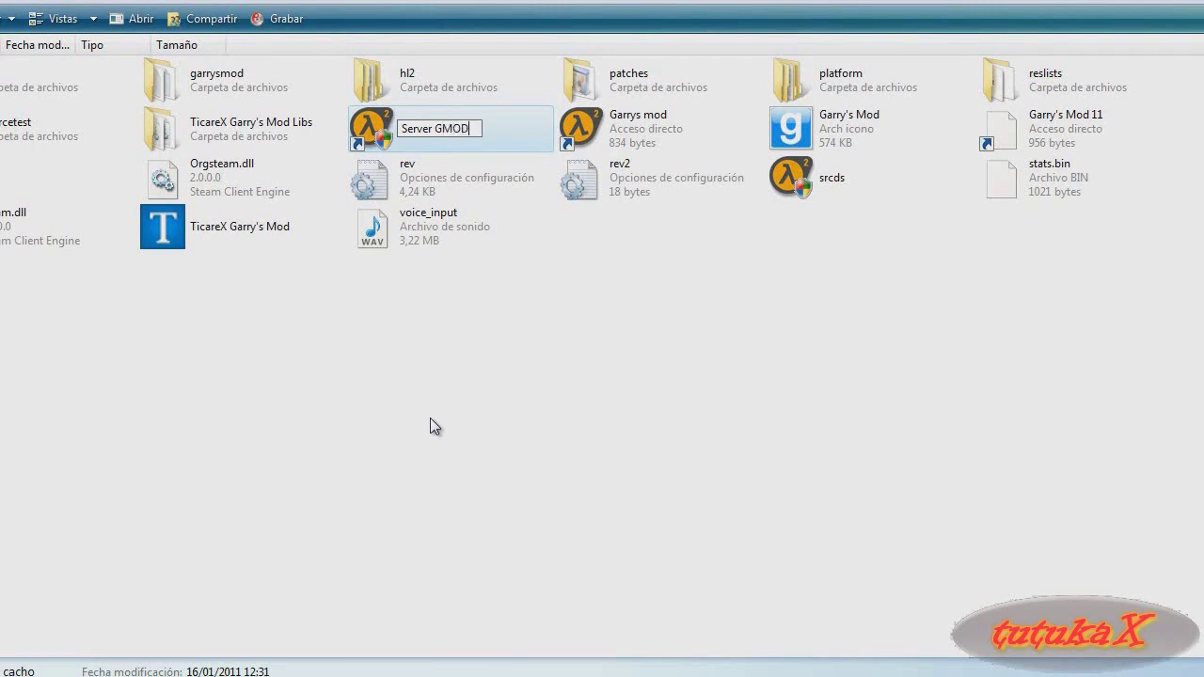
key(Return)
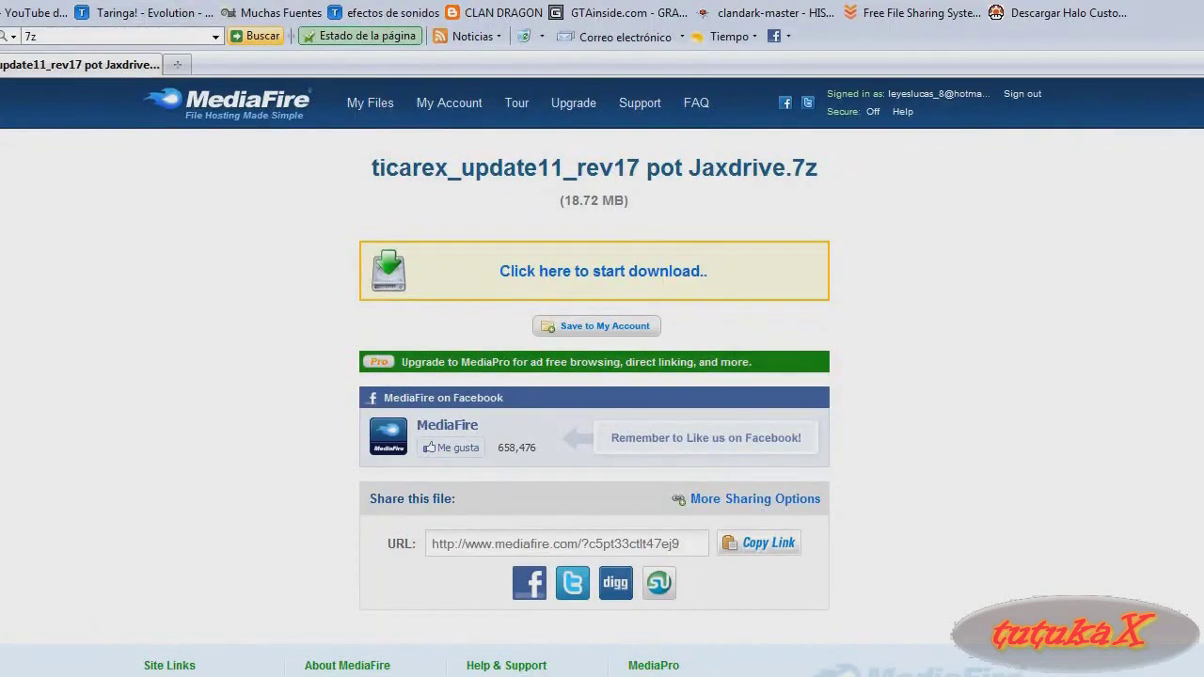
Check the MediaFire download page for ticarex_update11_rev17 in Firefox and return to the Game folder.
right_click(77, 641)
click(154, 74)
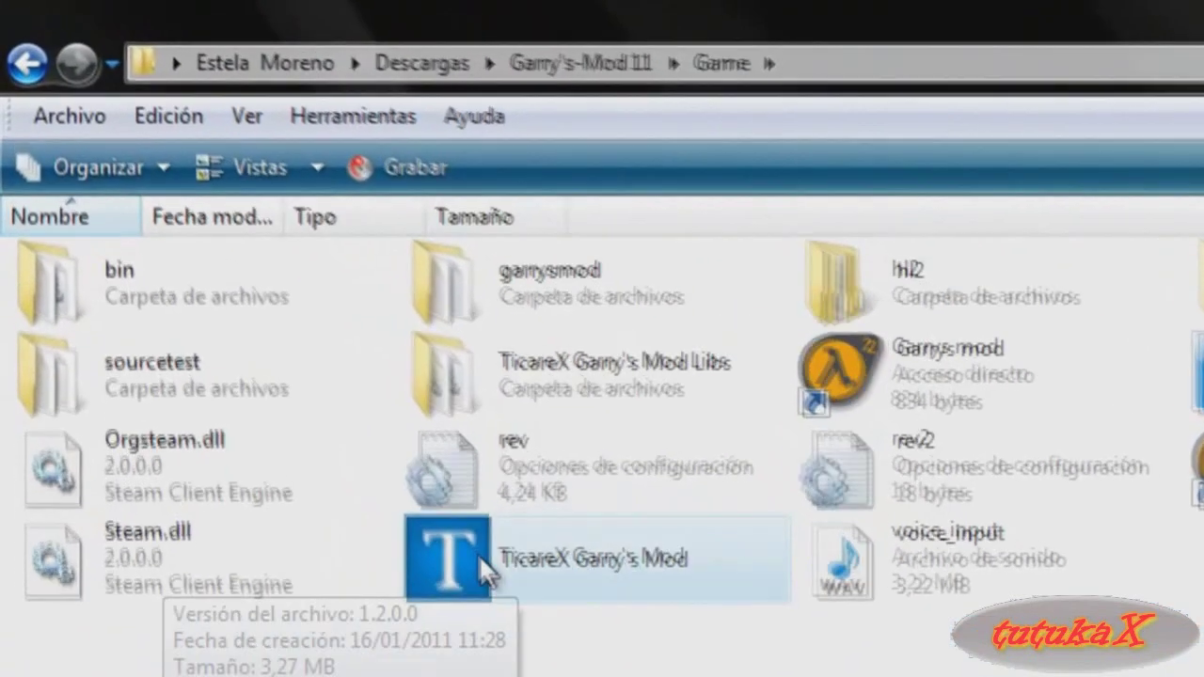
Open the TicareX Garry's Mod launcher and switch its language to Português and back to English.
double_click(226, 218)
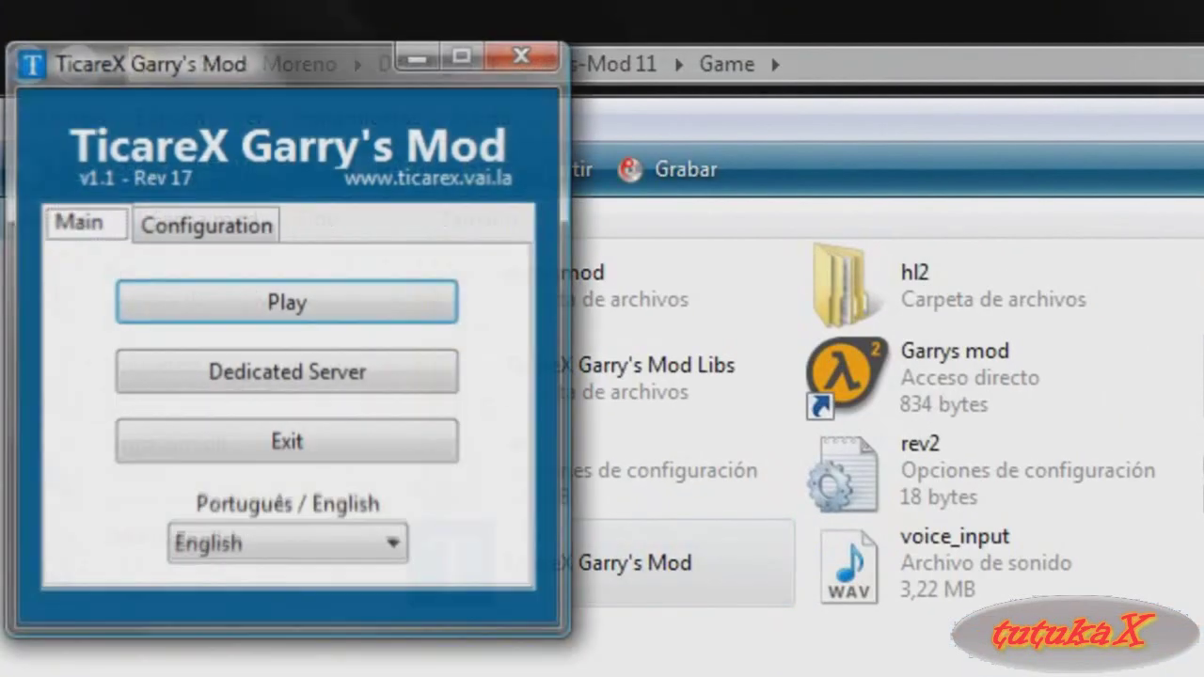
drag(284, 66, 1152, 410)
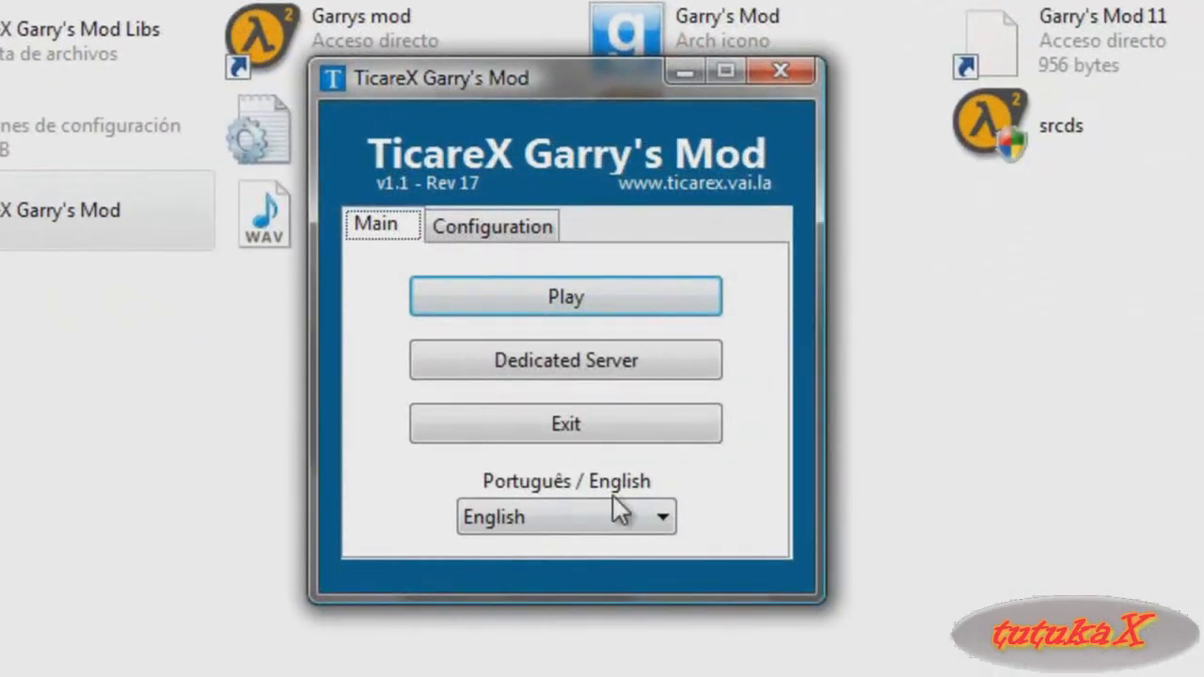
click(498, 522)
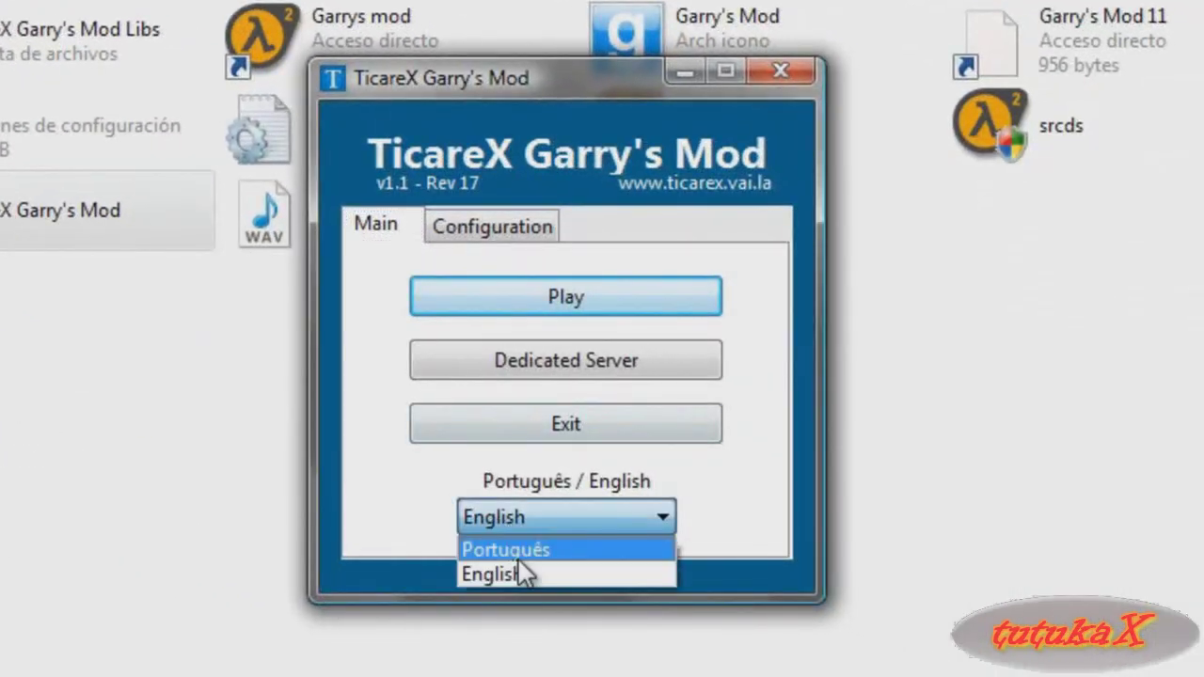
click(484, 550)
click(520, 513)
click(527, 572)
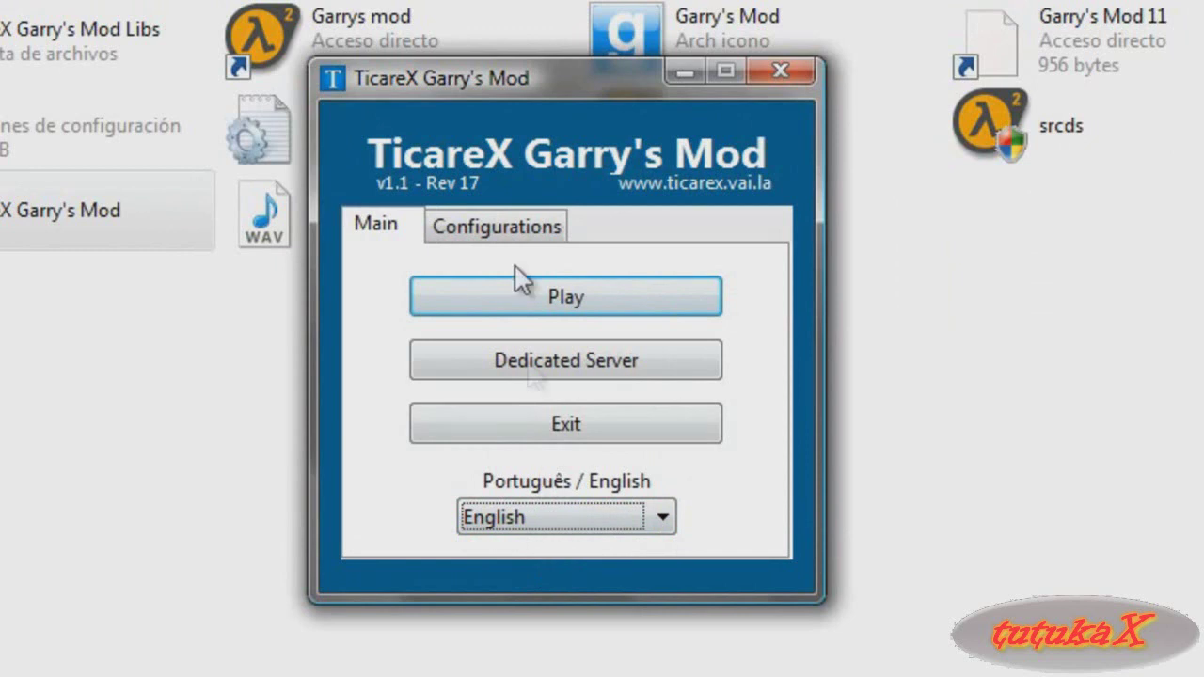
Check the player name and initialization parameter fields in the launcher's configuration, and exit the launcher.
click(456, 230)
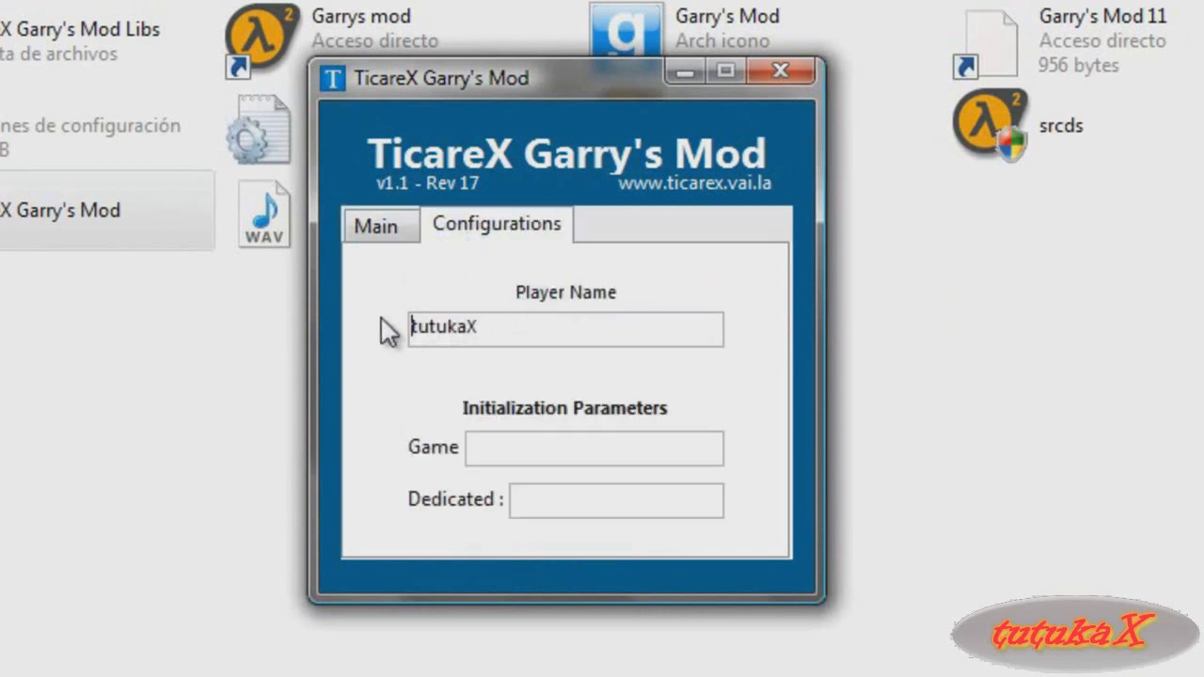
drag(542, 334, 411, 326)
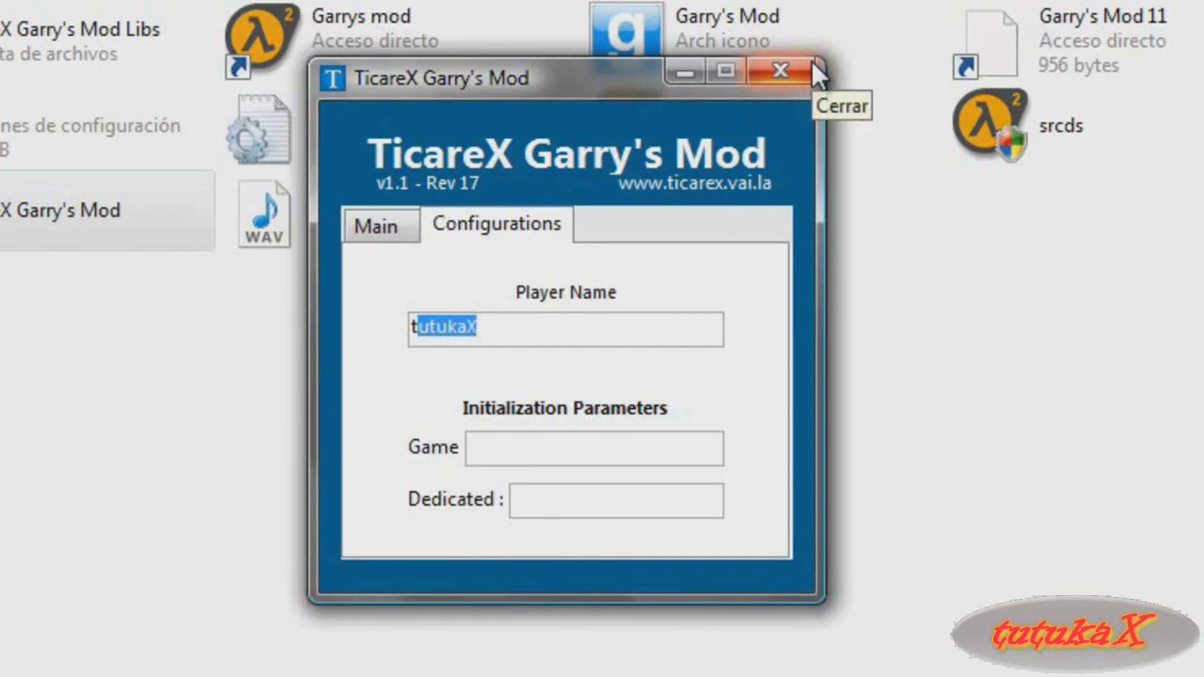
click(348, 230)
click(503, 425)
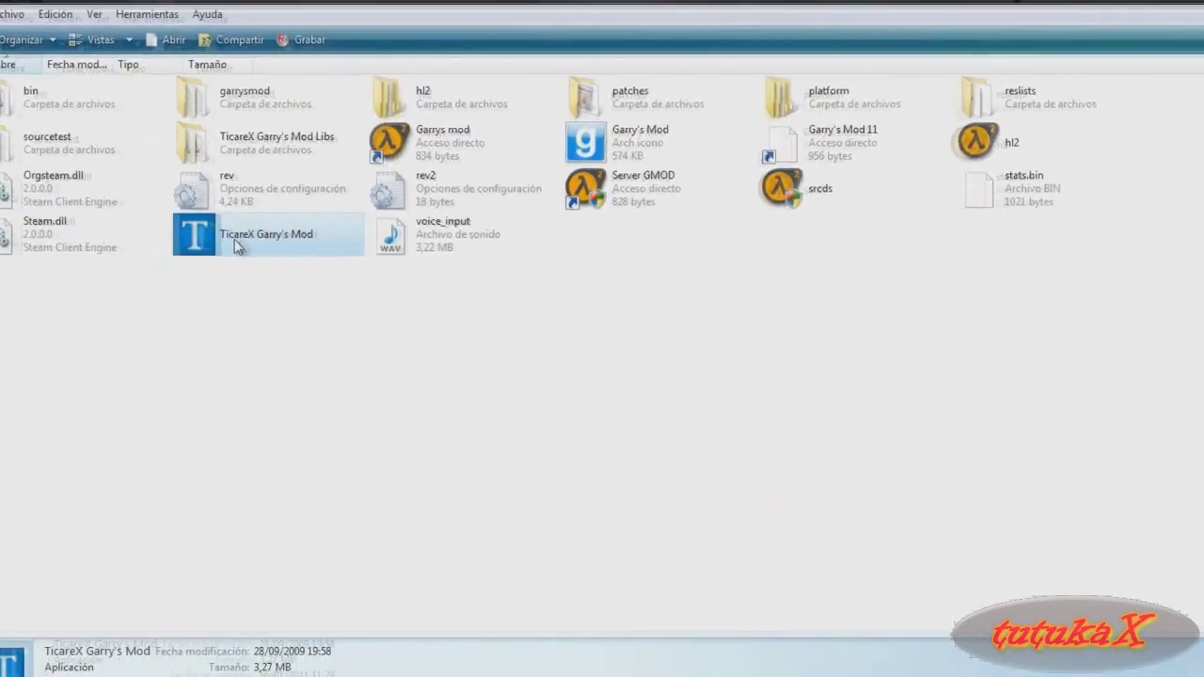
click(381, 332)
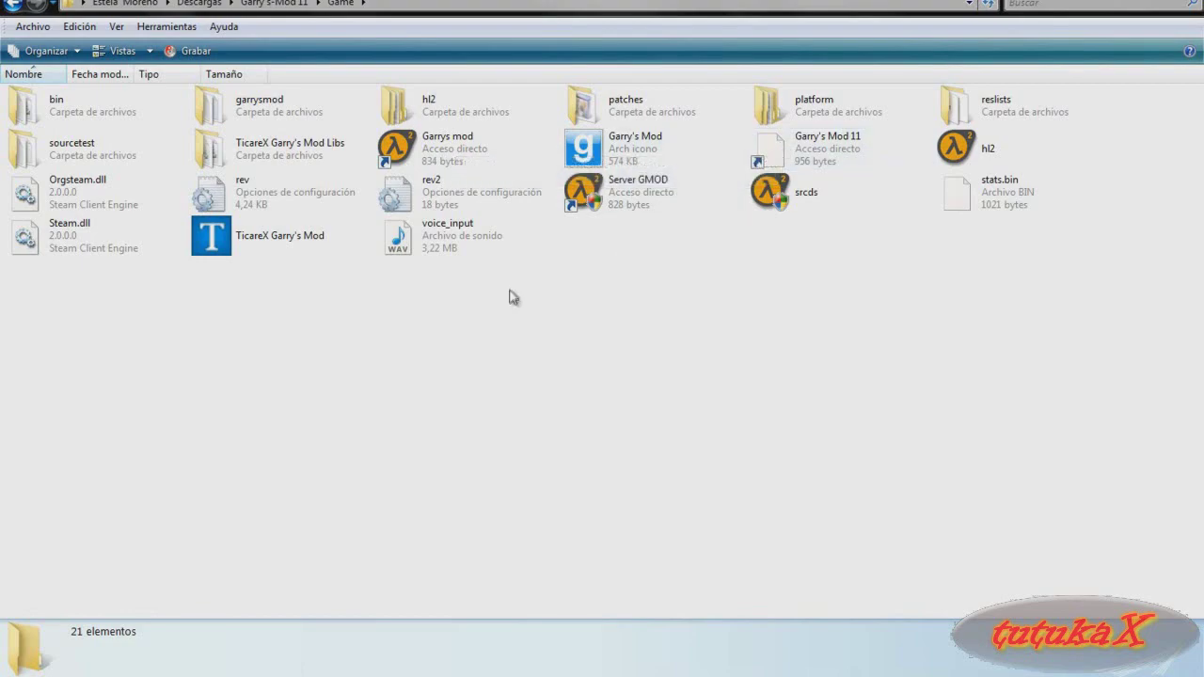
double_click(953, 156)
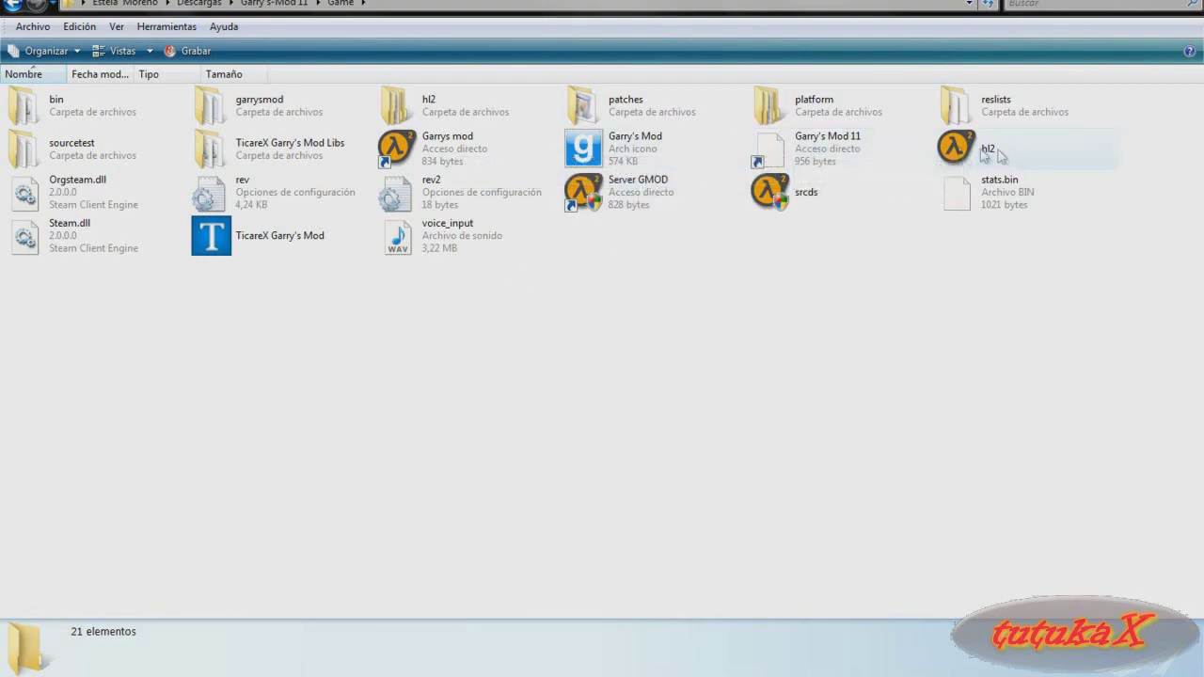
right_click(771, 91)
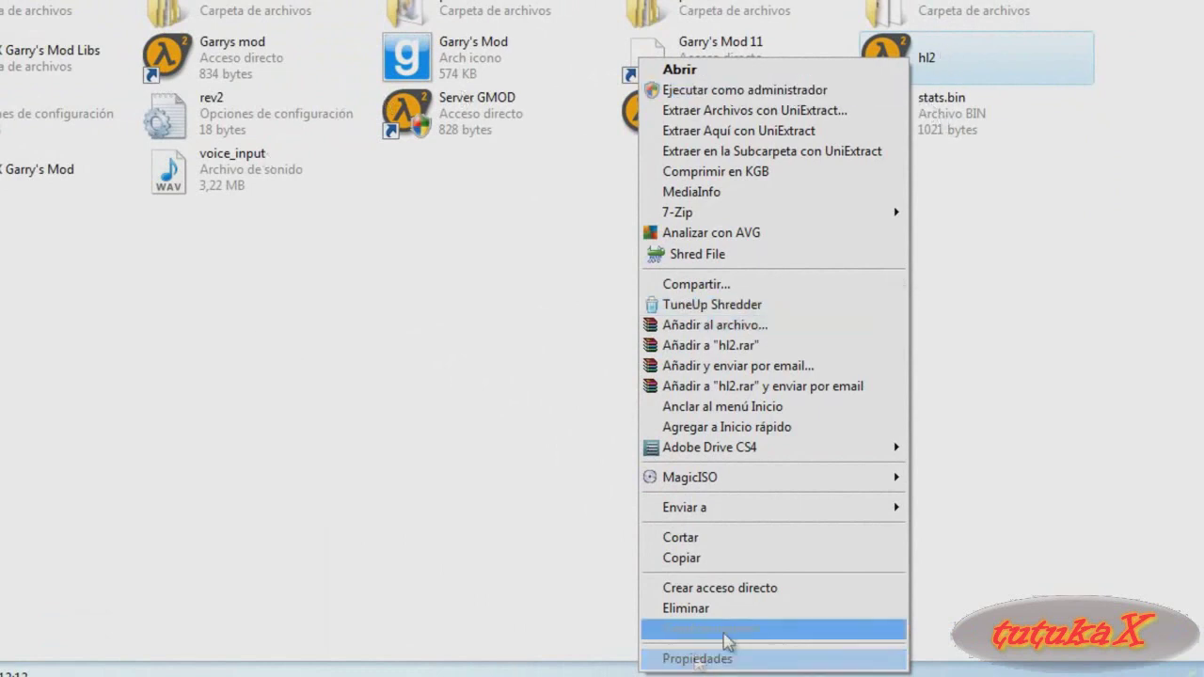
click(406, 520)
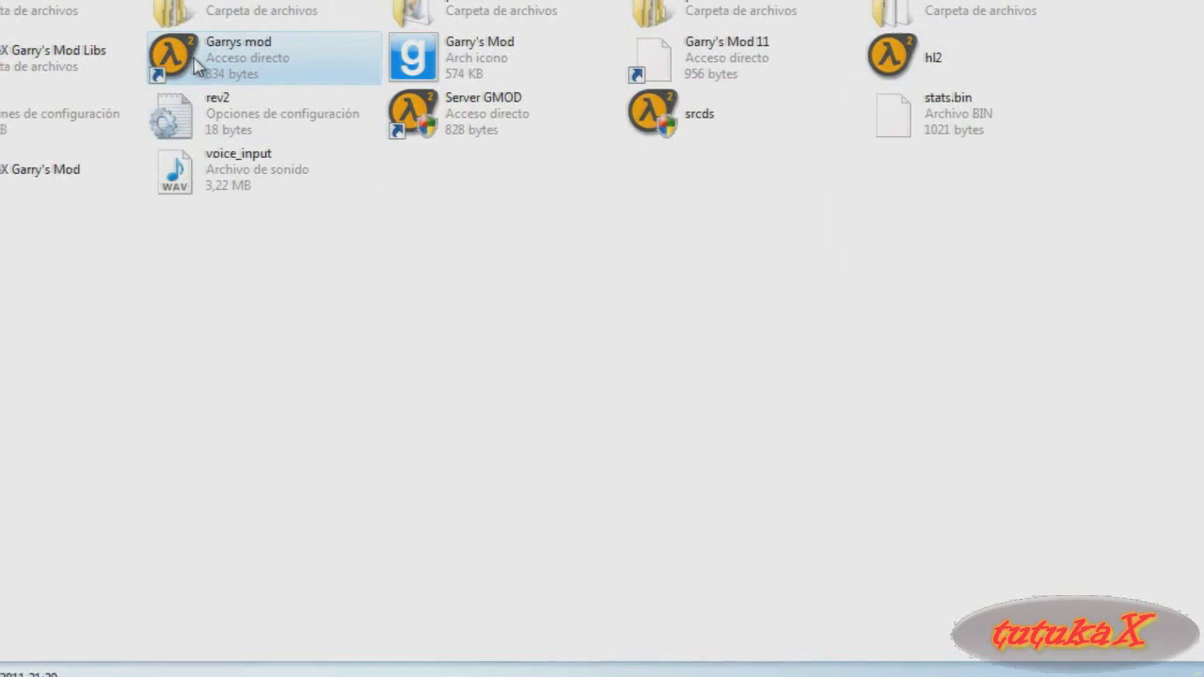
Re-enter the parameters -console -game garrysmod after hl2.exe in the target of the Garrys mod shortcut and accept the properties.
right_click(28, 169)
click(150, 648)
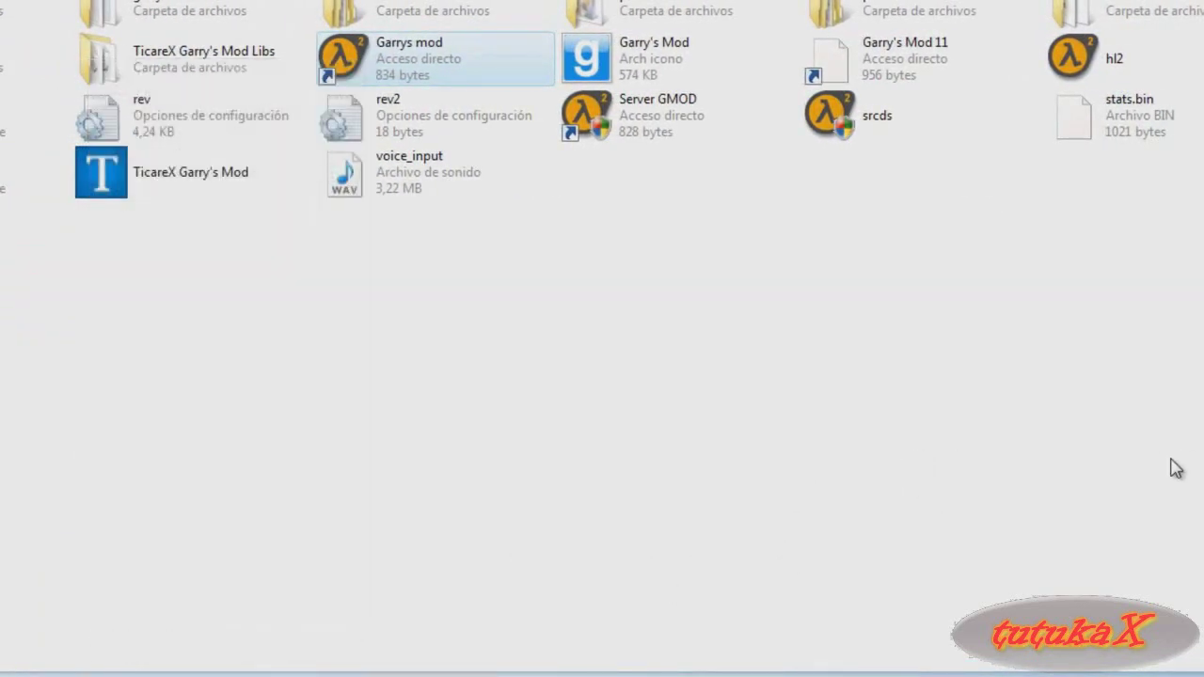
click(594, 255)
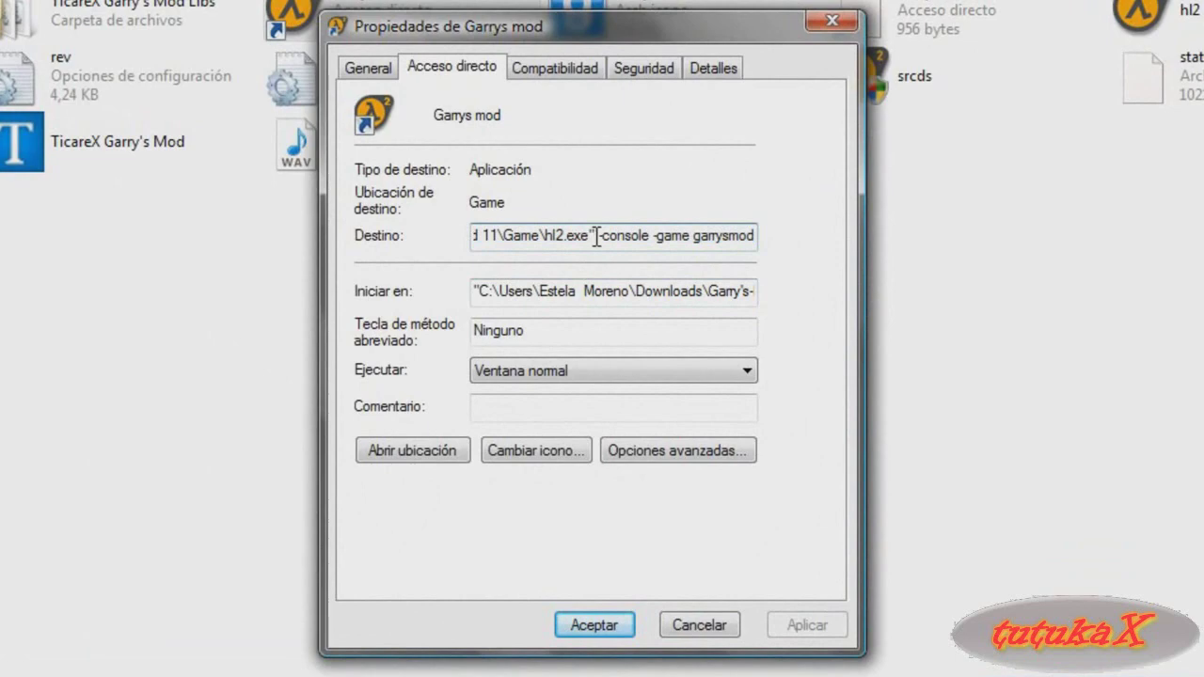
key(shift+End)
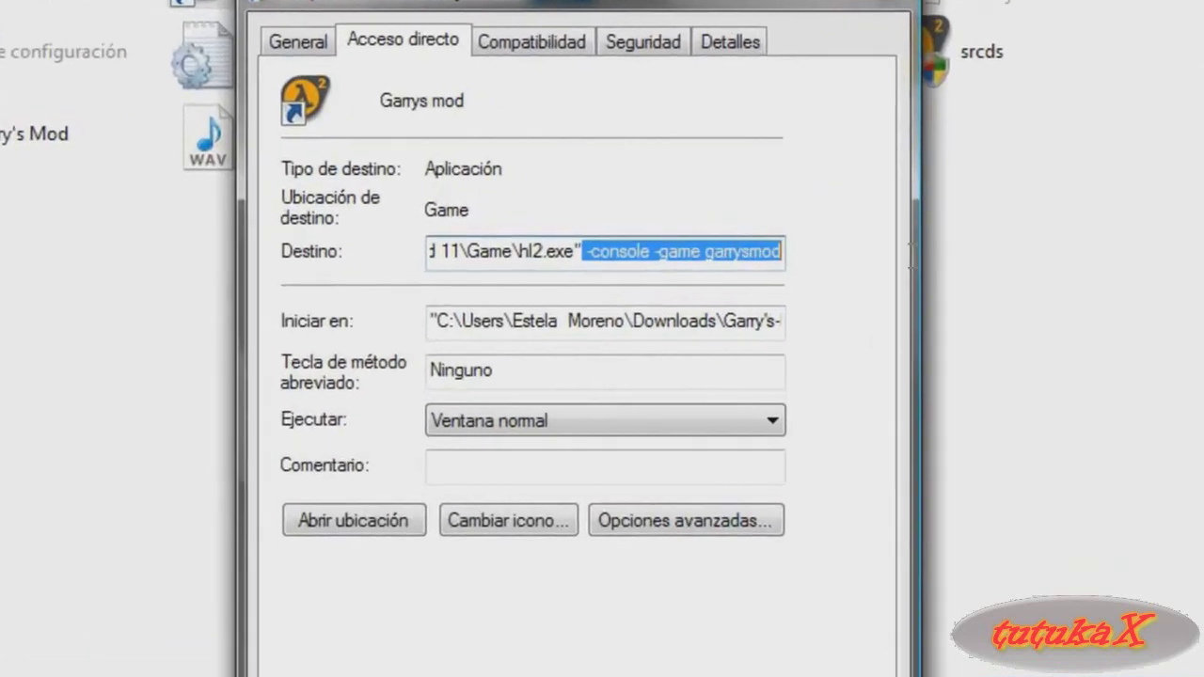
key(Delete)
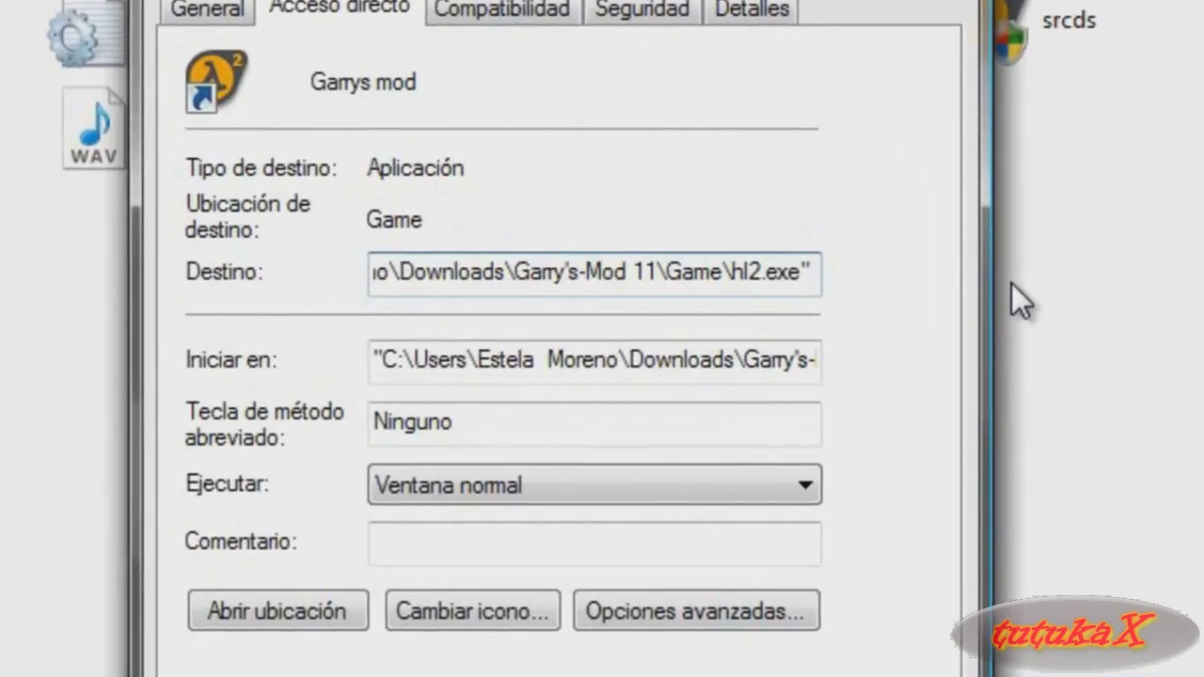
text(-con)
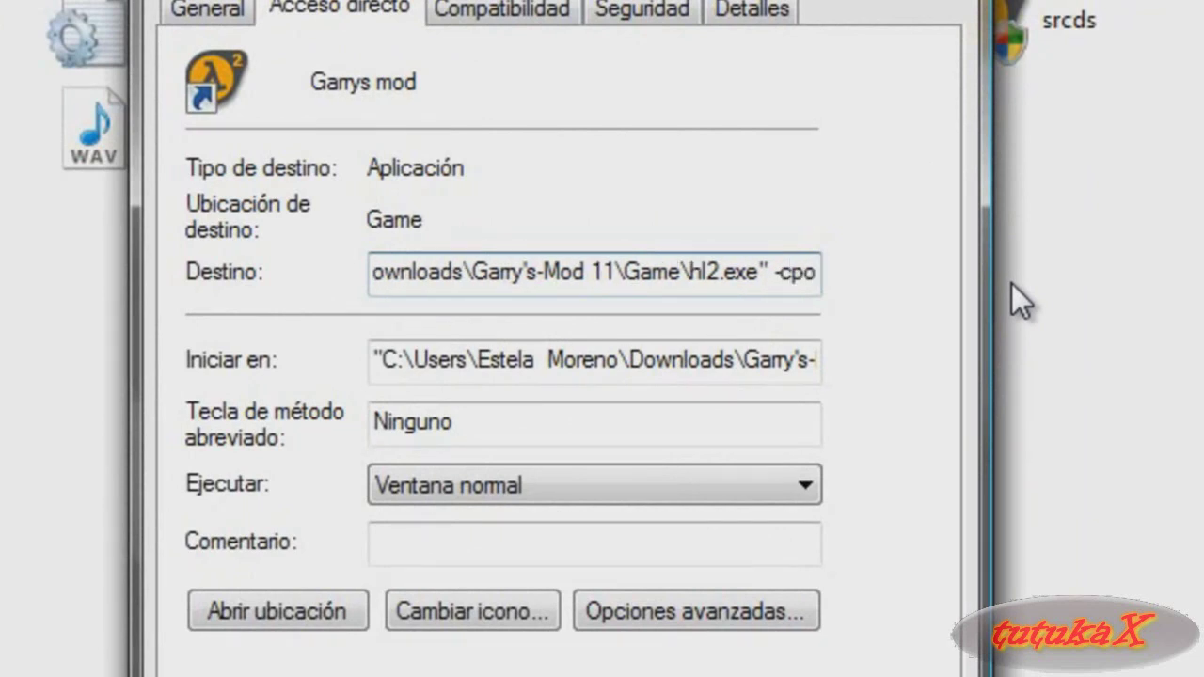
text(sole -gam)
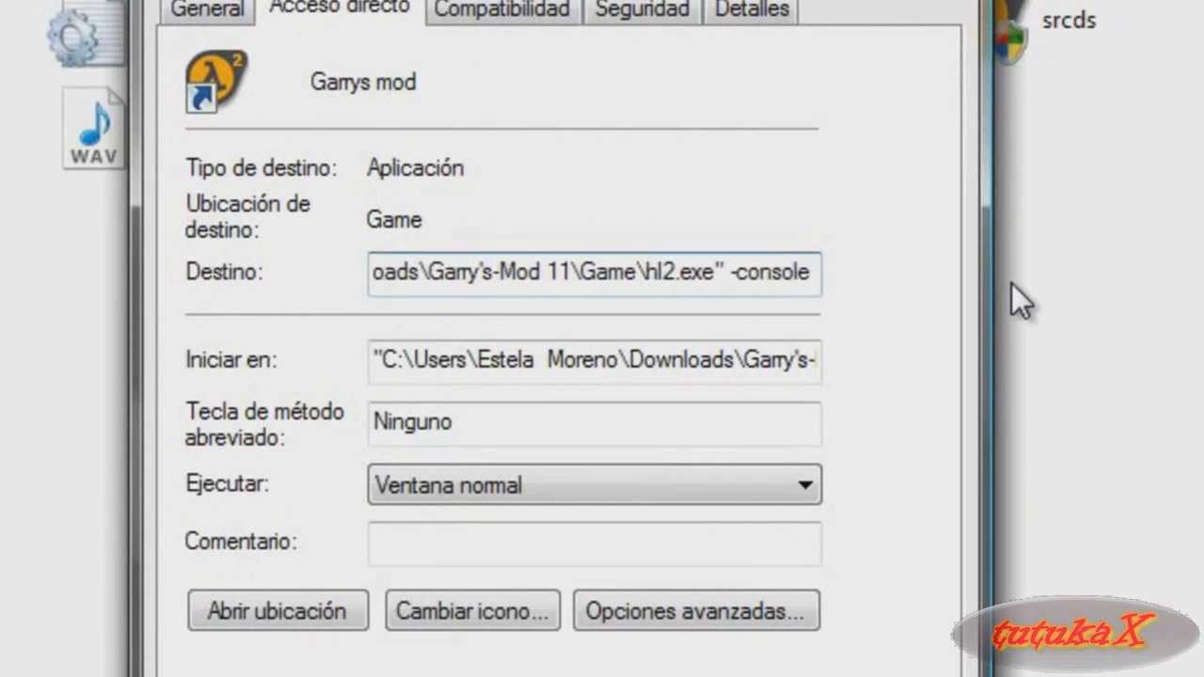
text(arrysmod)
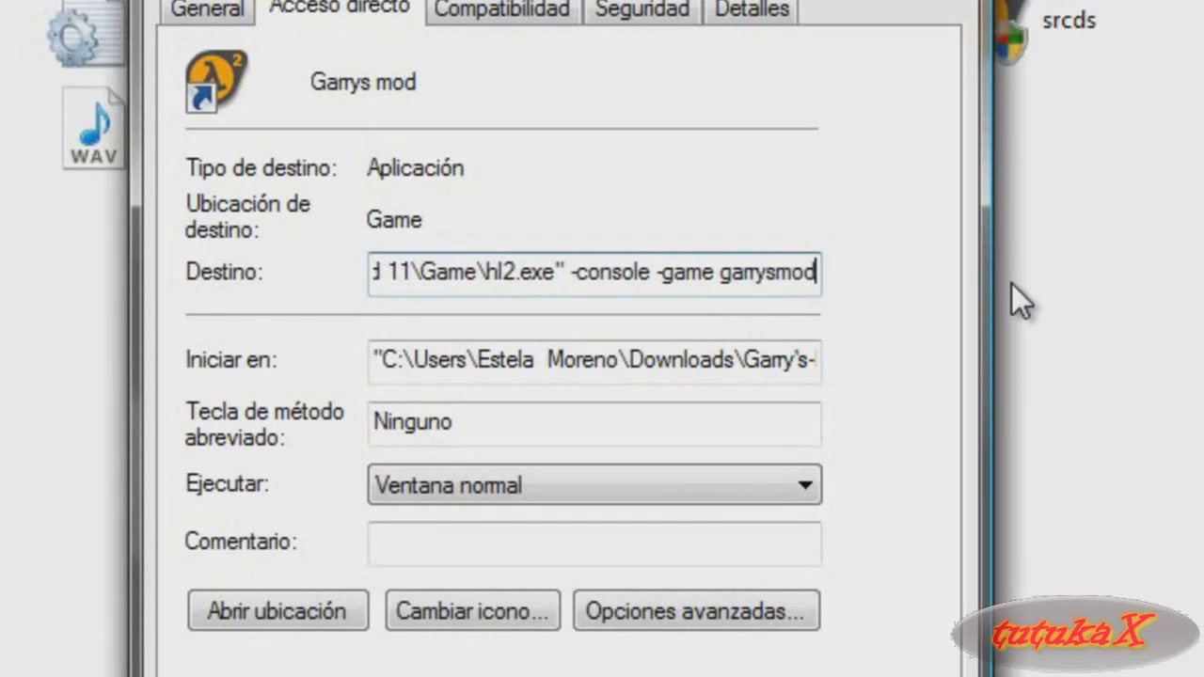
key(Return)
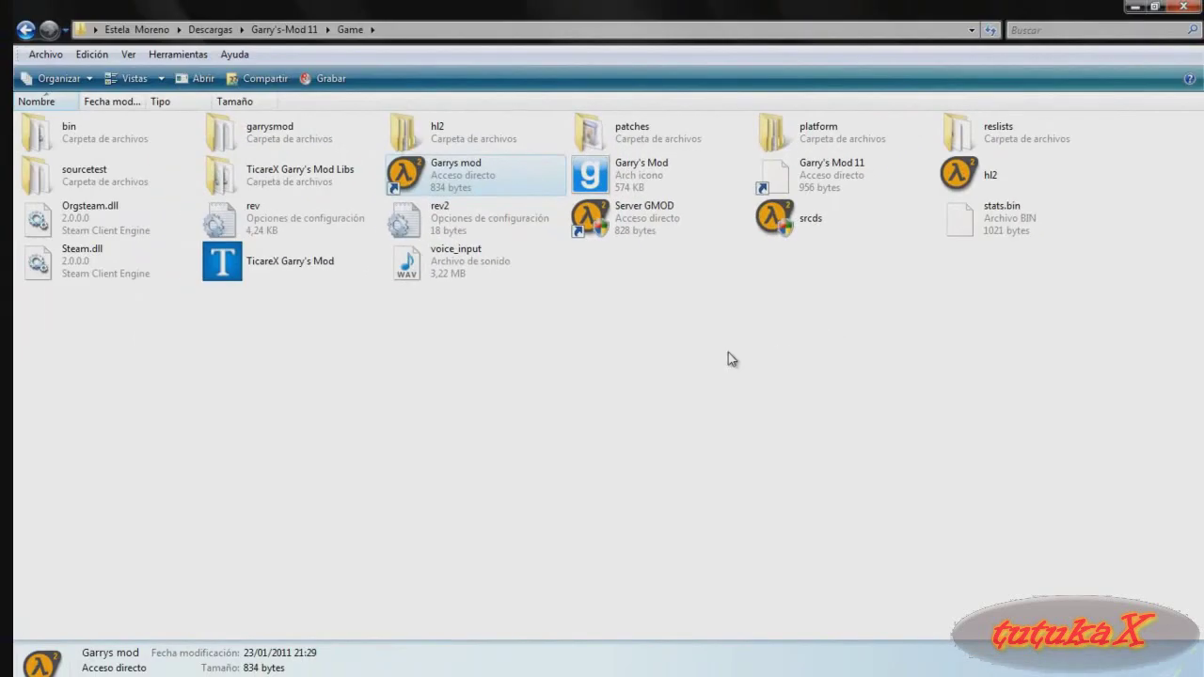
Launch Garry's Mod from the Garrys mod shortcut in the Game folder.
click(730, 358)
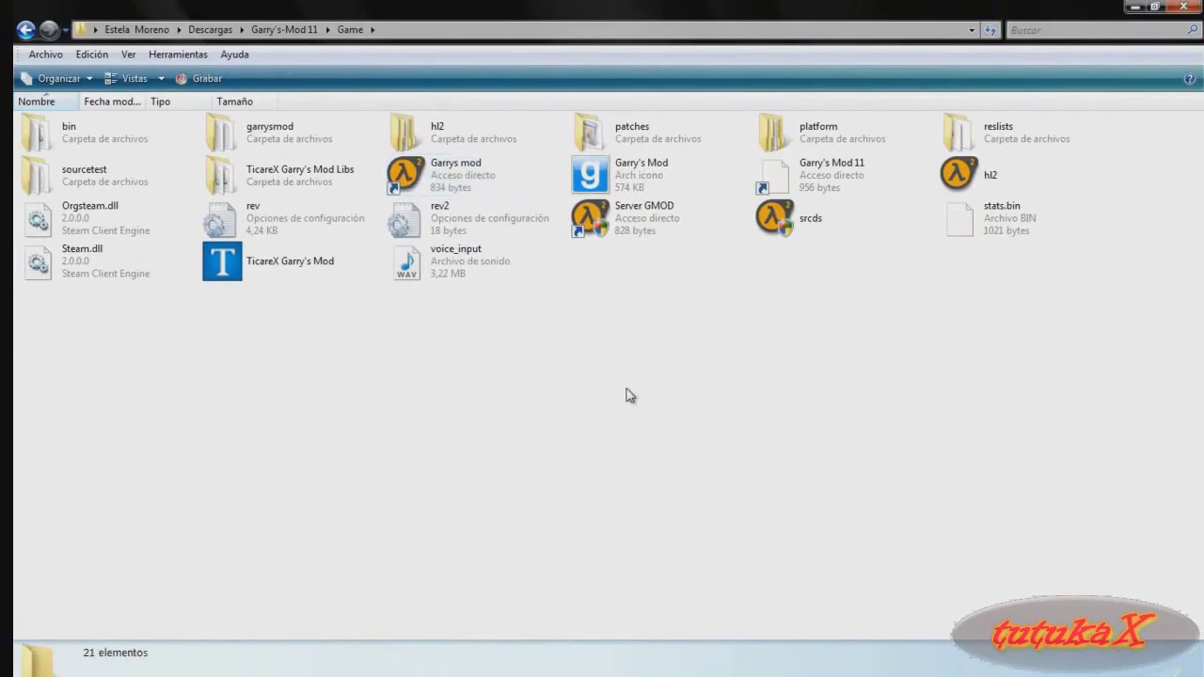
click(406, 188)
double_click(406, 188)
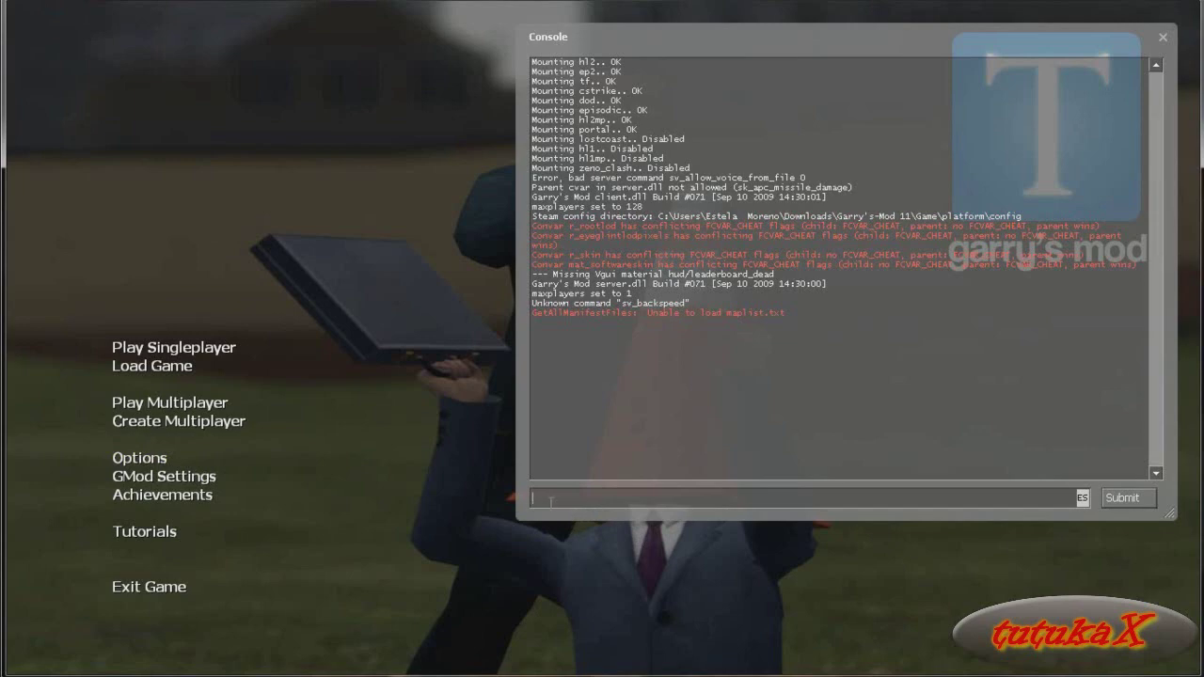
Run bind F3 toggleconsole in the game console and test the binding by toggling the console.
text(bind)
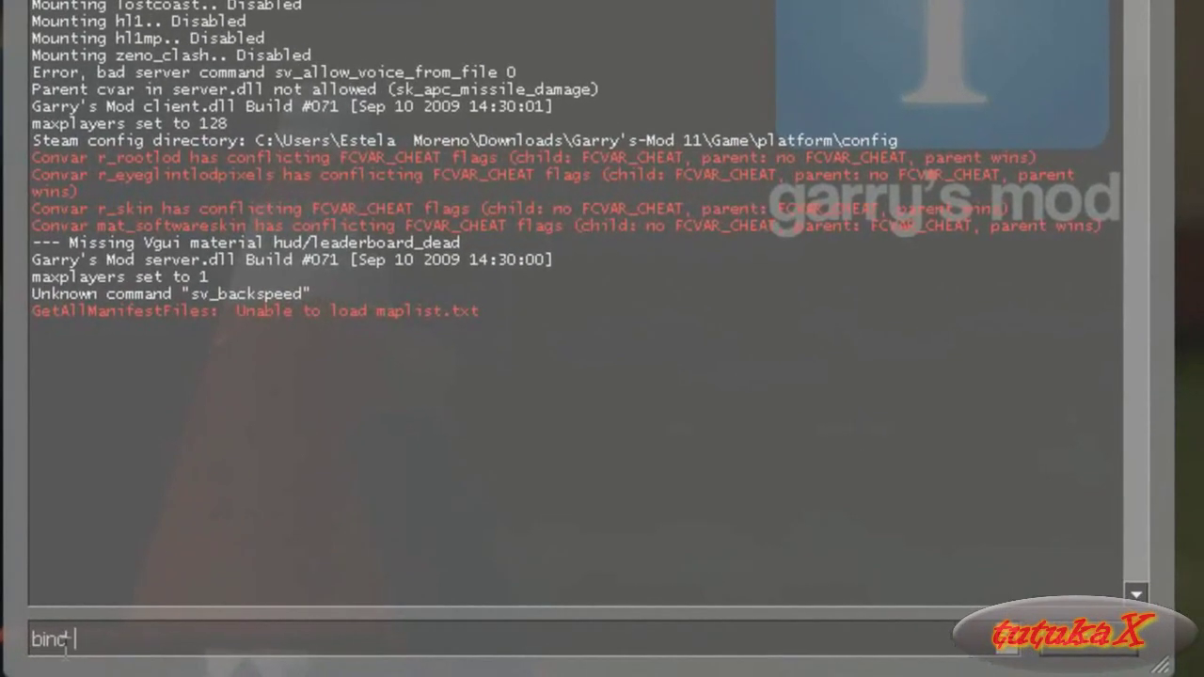
text(F3 toggleconsole)
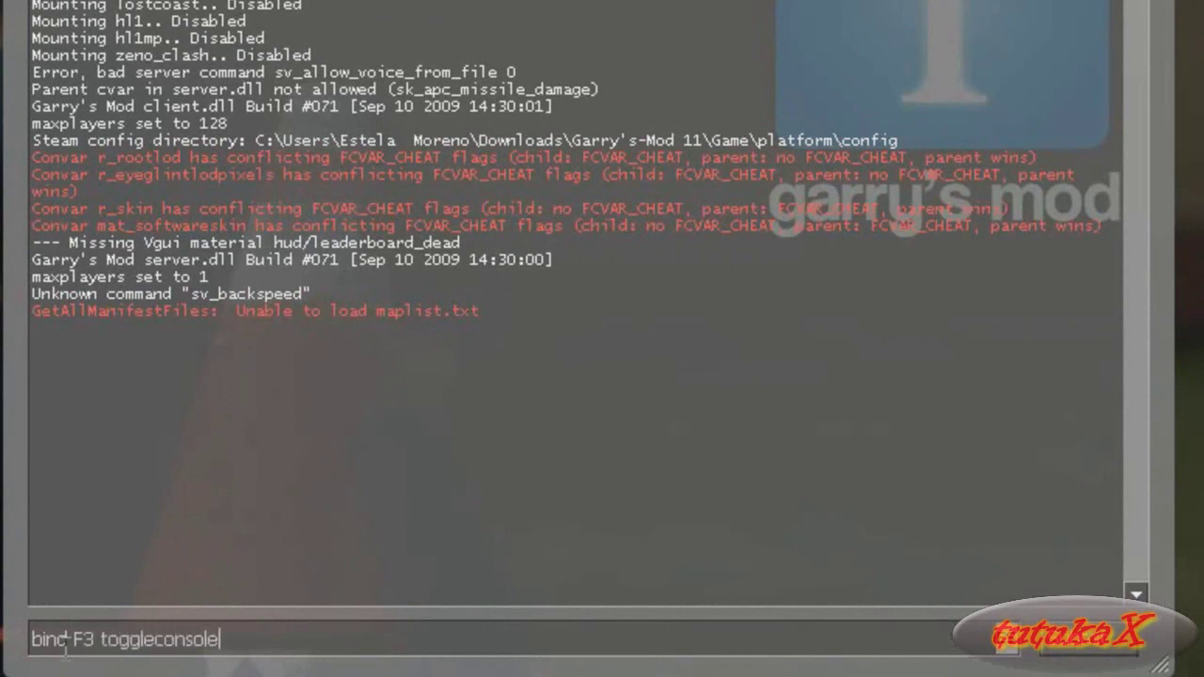
key(Return)
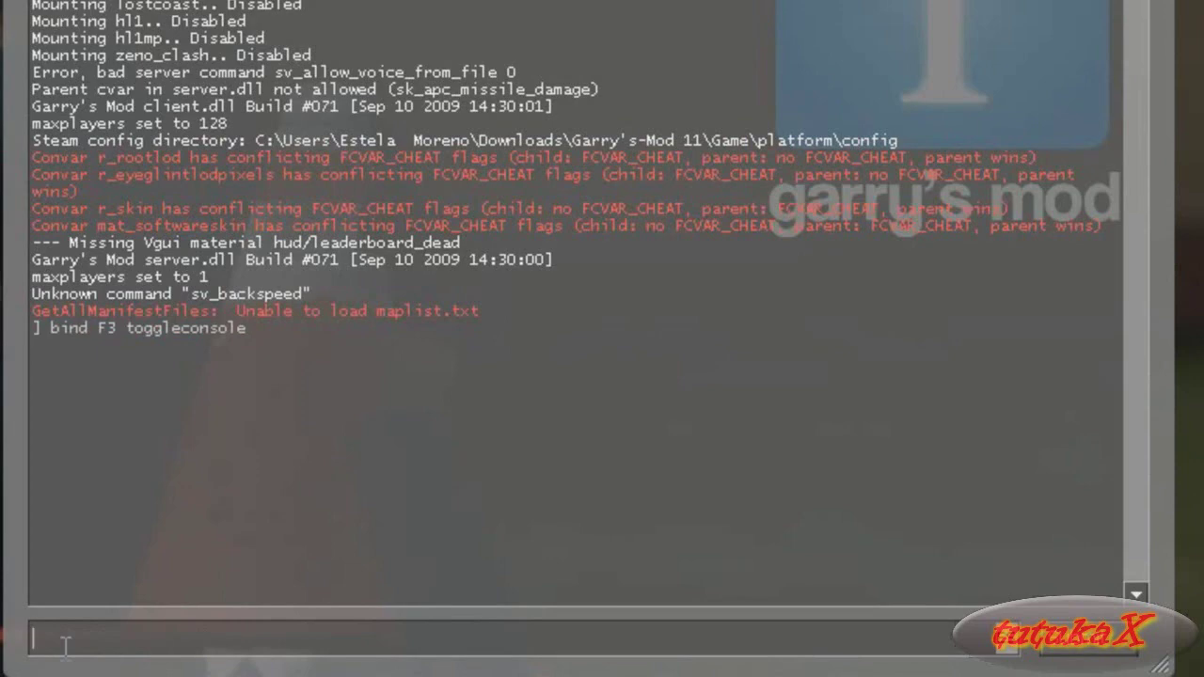
key(F3)
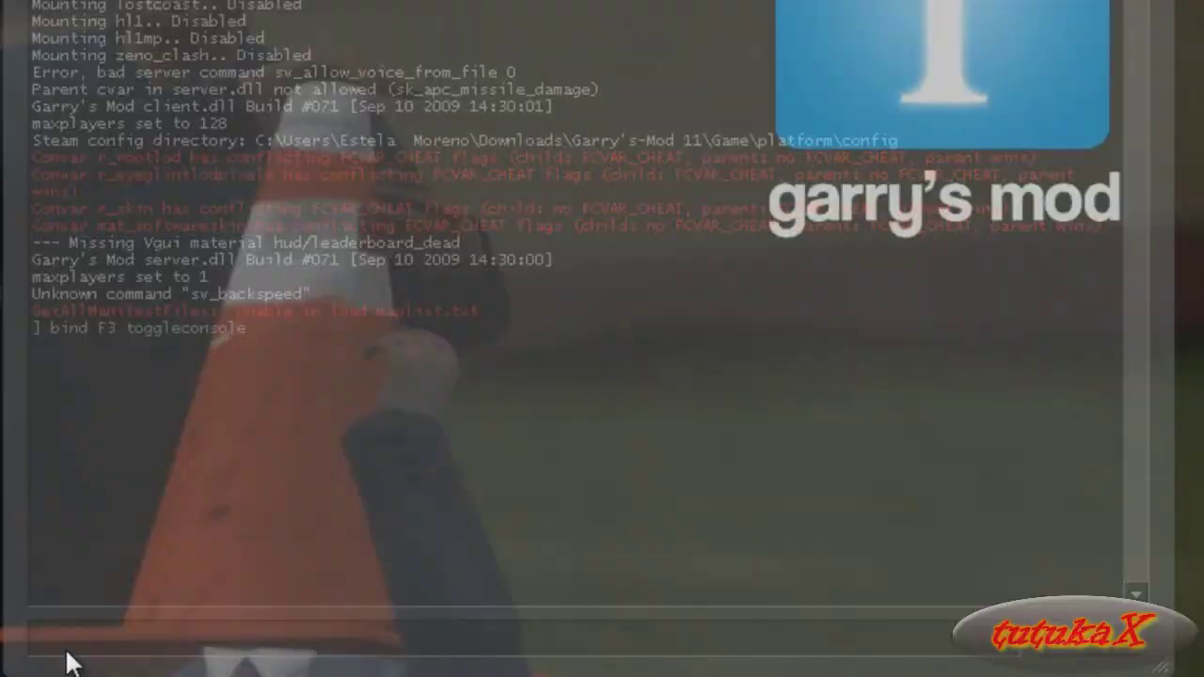
key(F3)
key(F3)
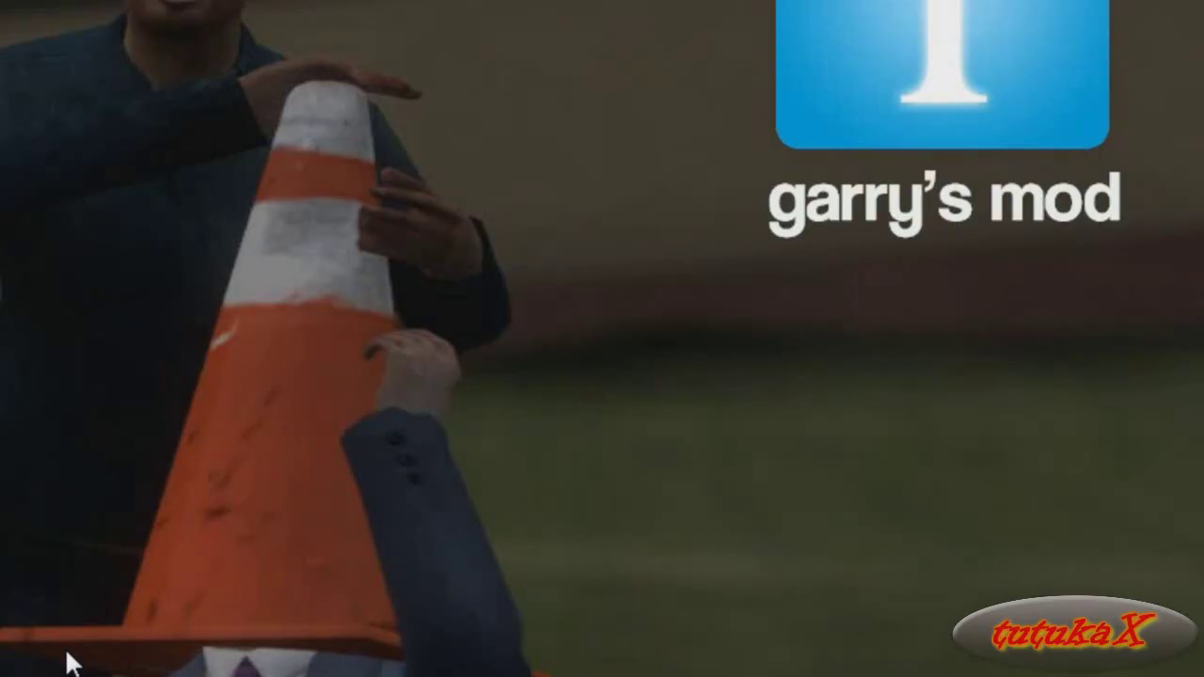
key(F3)
key(F3)
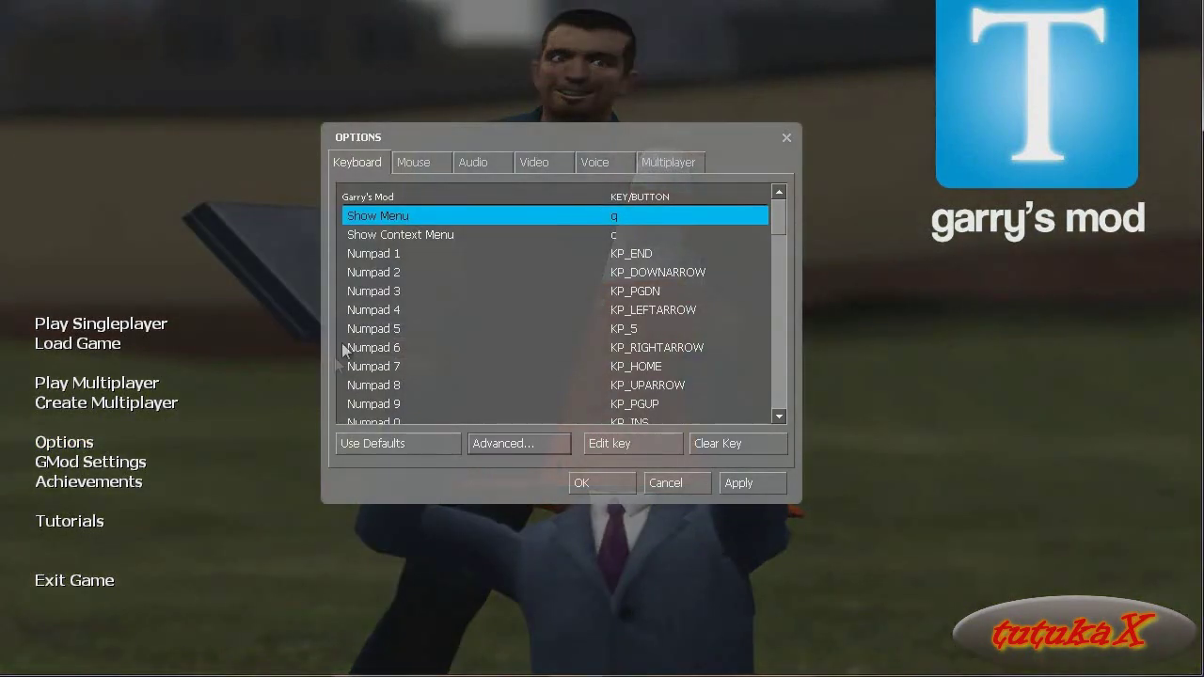
Go through the game options, choose Do not download any custom files for multiplayer server content, and accept the options.
click(439, 162)
click(473, 161)
click(534, 161)
click(584, 162)
click(649, 162)
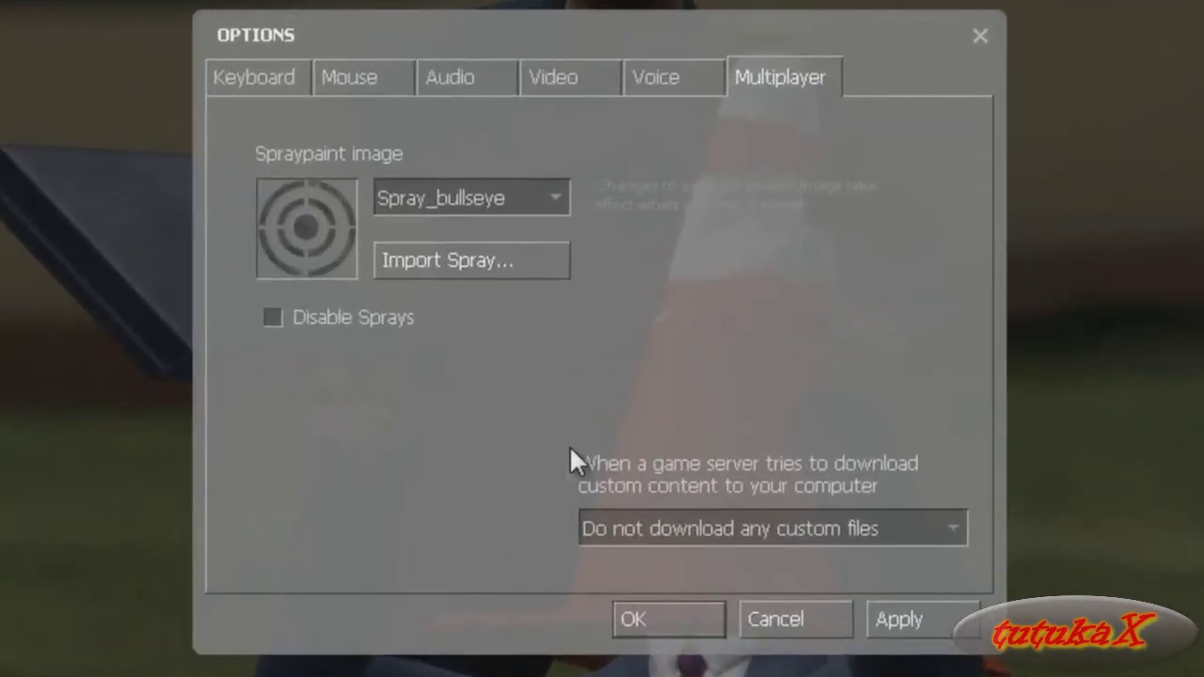
click(620, 465)
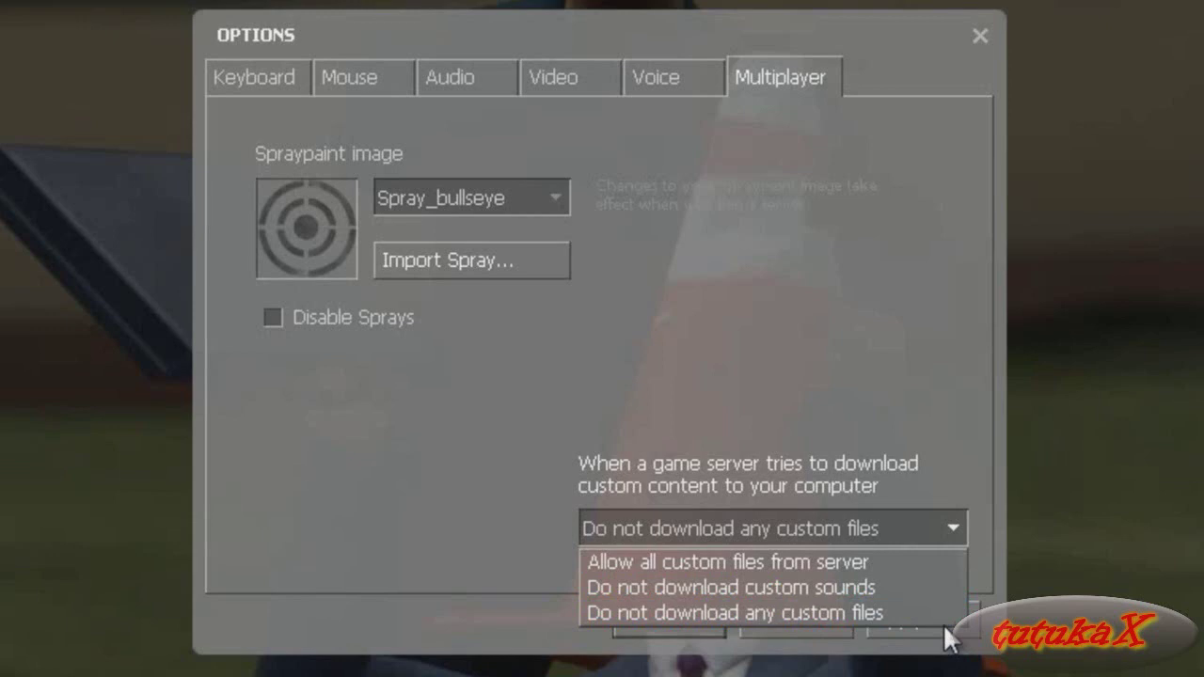
click(743, 523)
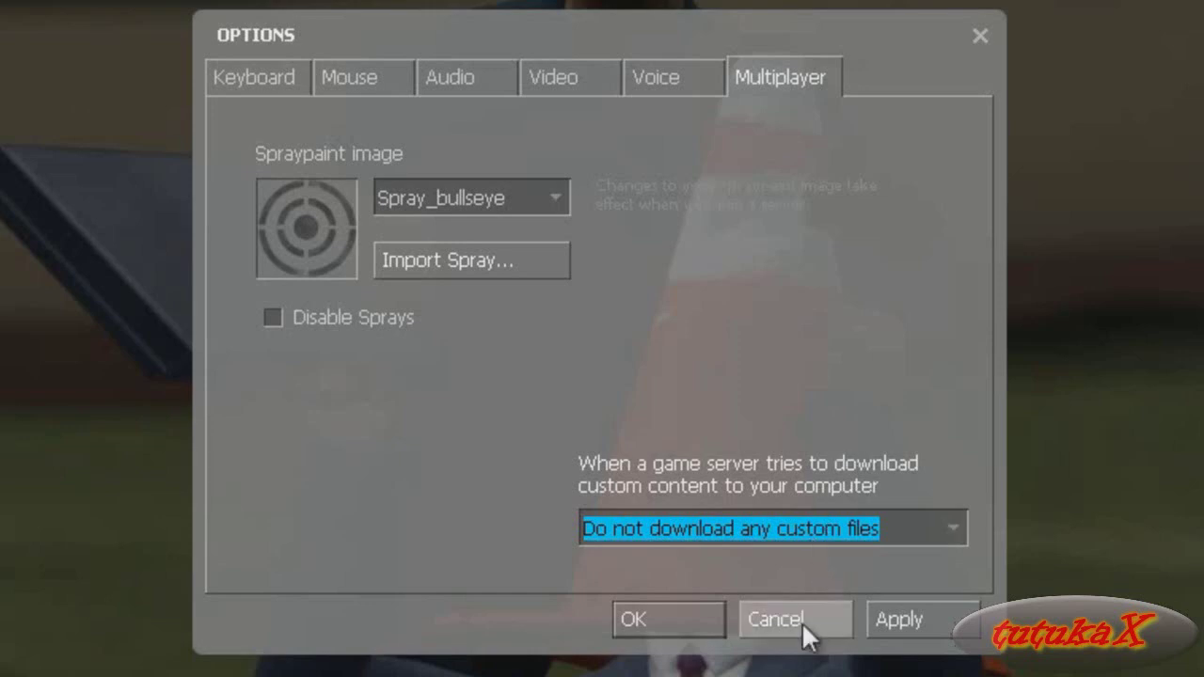
click(677, 617)
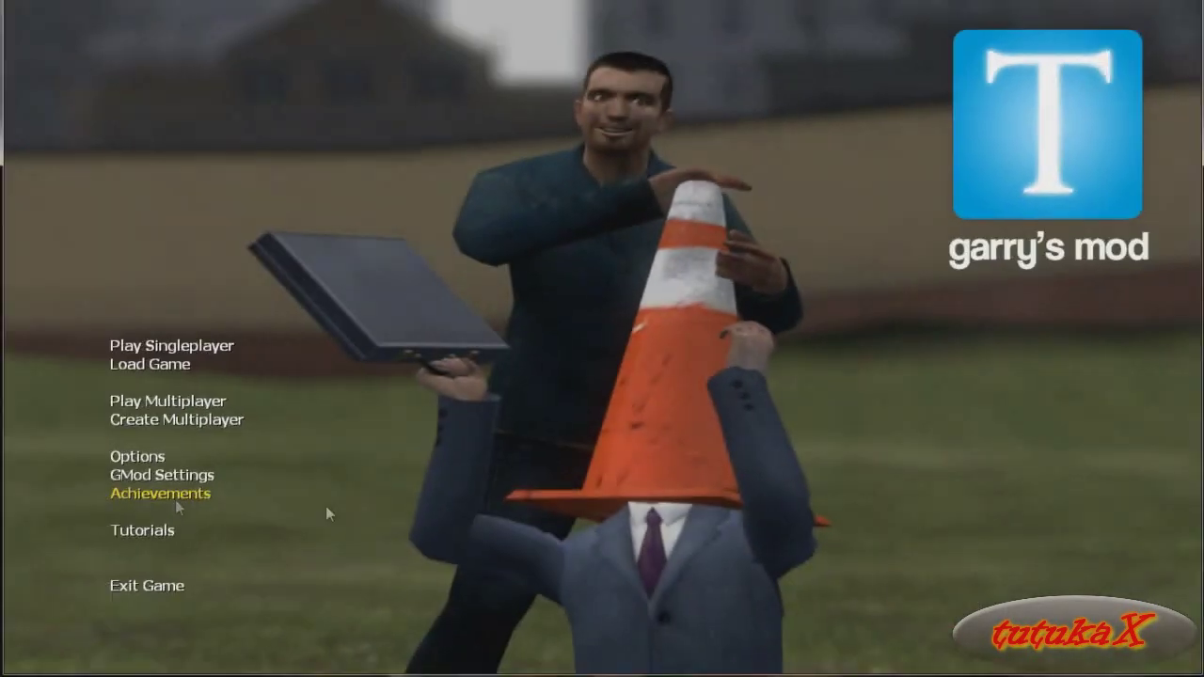
Try out a connect command in the game console, closing the Servers window and clearing the command without submitting it.
key(F3)
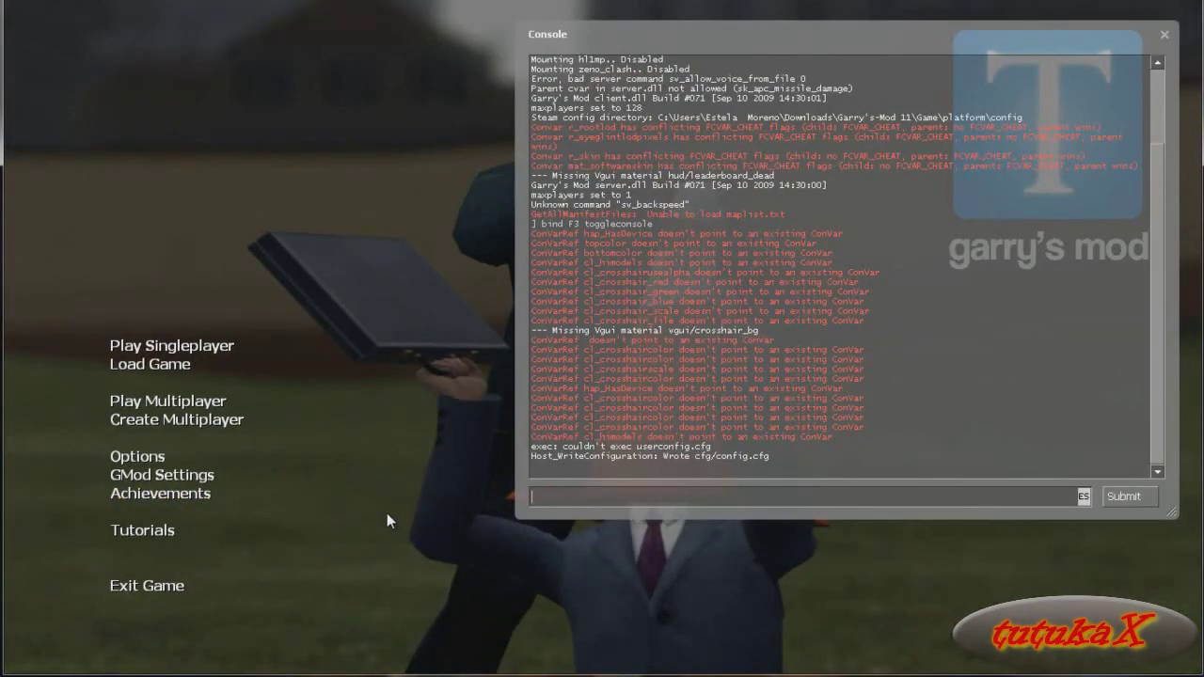
text(connect)
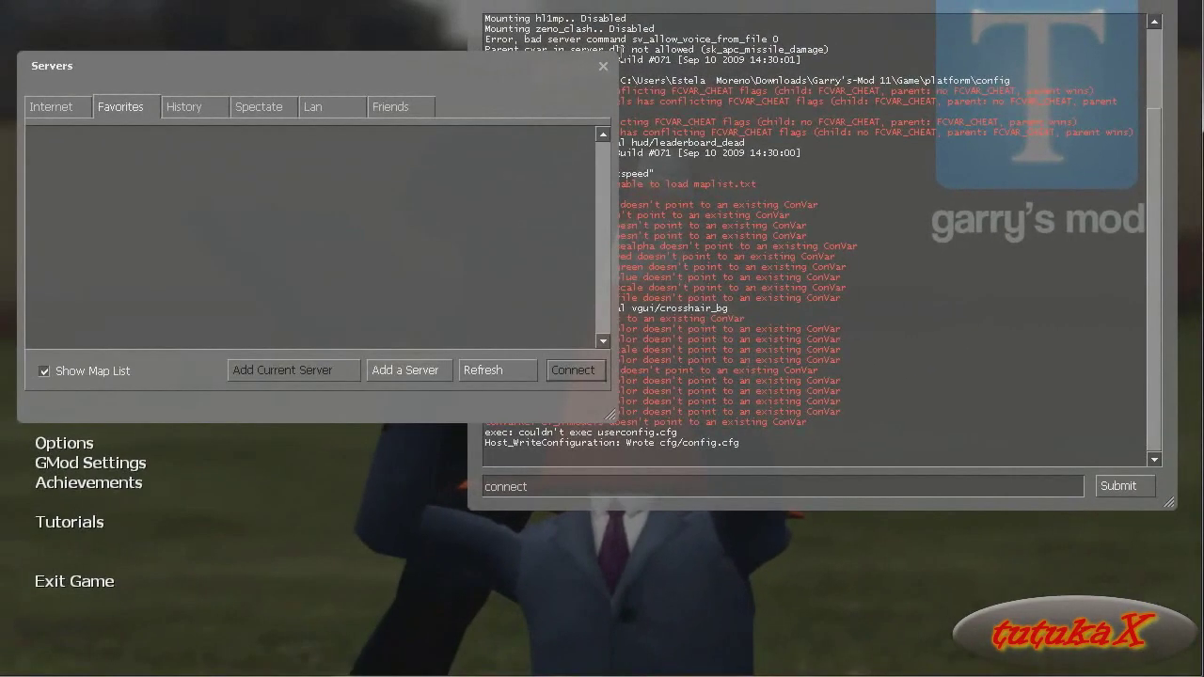
click(588, 121)
click(565, 488)
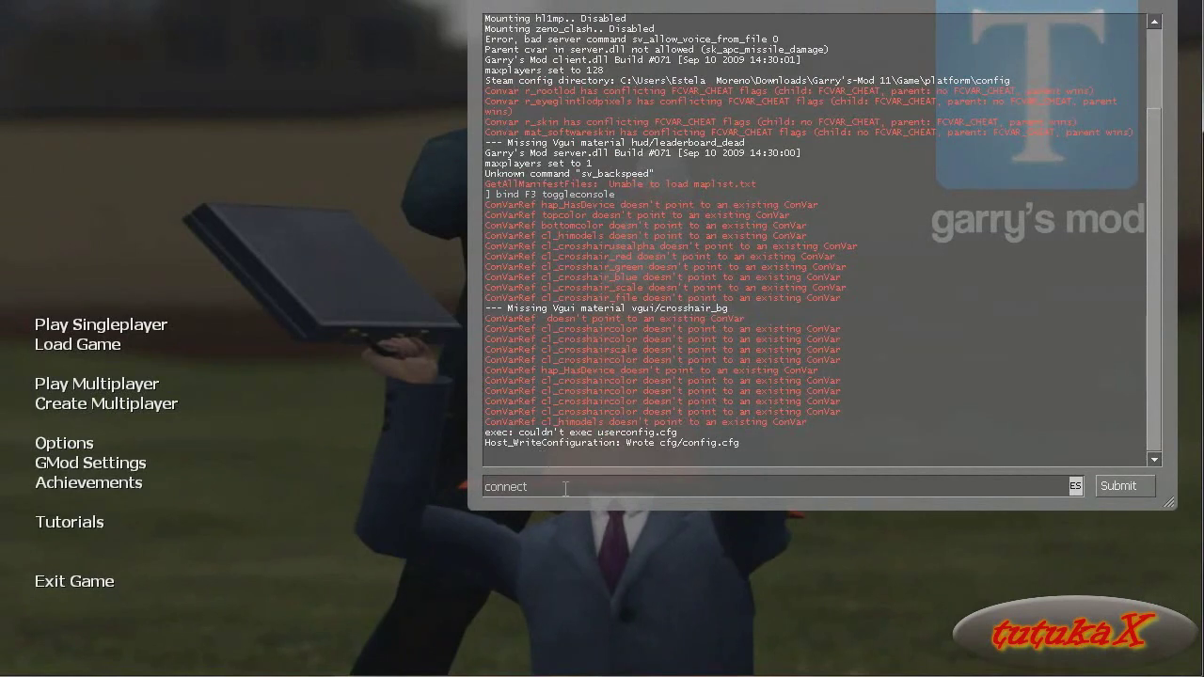
key(BackSpace)
key(BackSpace)
key(BackSpace)
key(BackSpace)
key(BackSpace)
key(BackSpace)
key(BackSpace)
key(BackSpace)
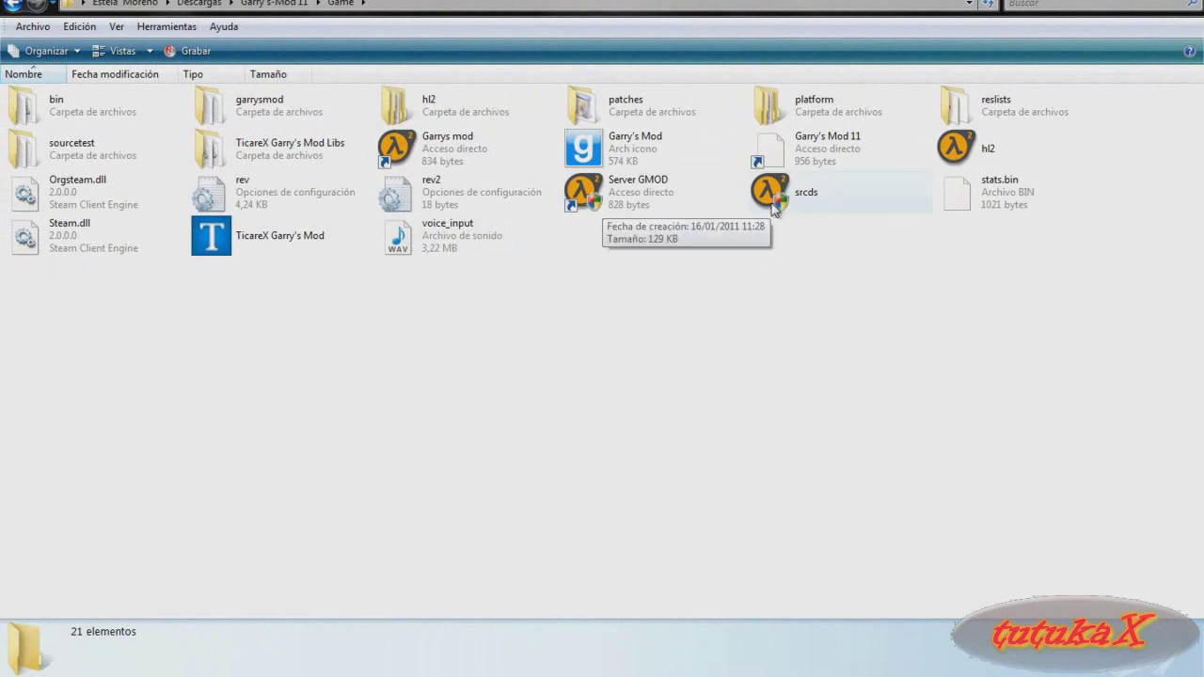
Inspect the compatibility settings of the srcds application, checking its run-as-administrator option, and close its properties.
click(772, 208)
right_click(772, 208)
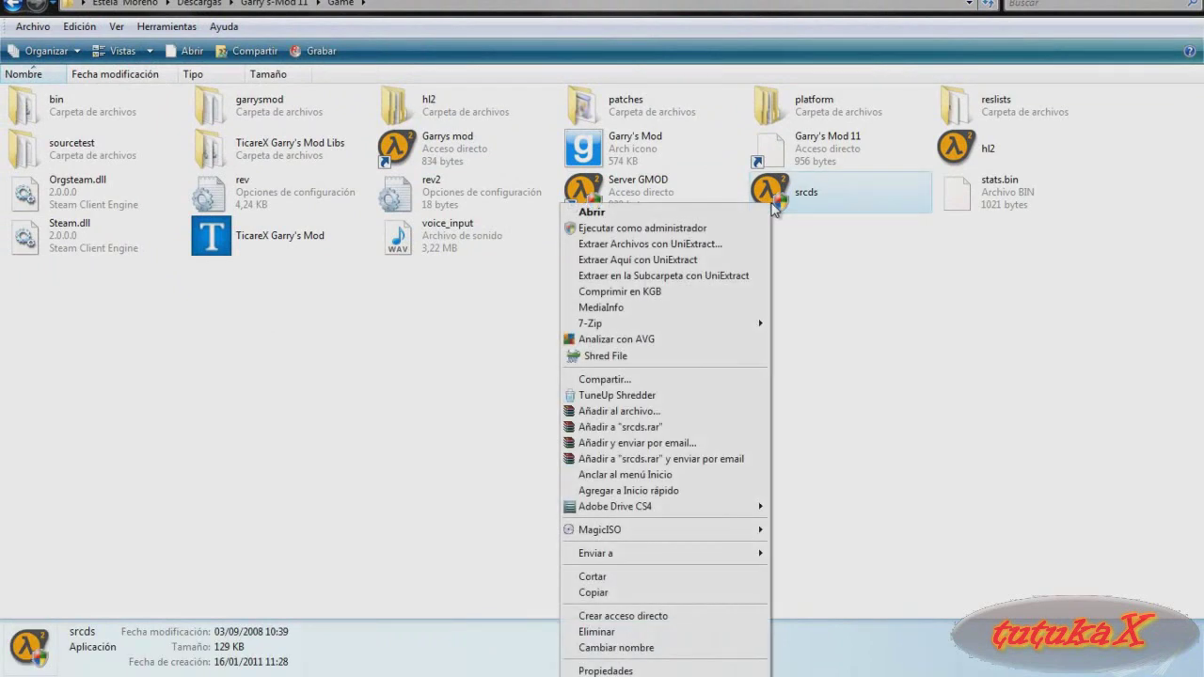
click(676, 669)
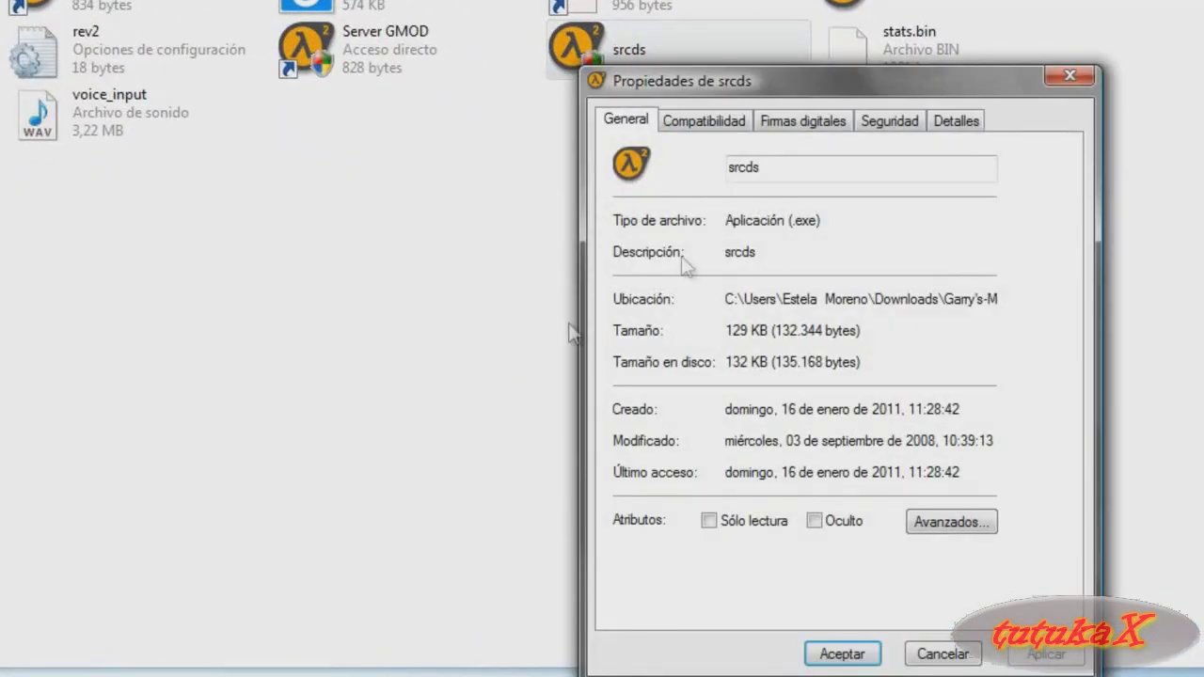
click(807, 202)
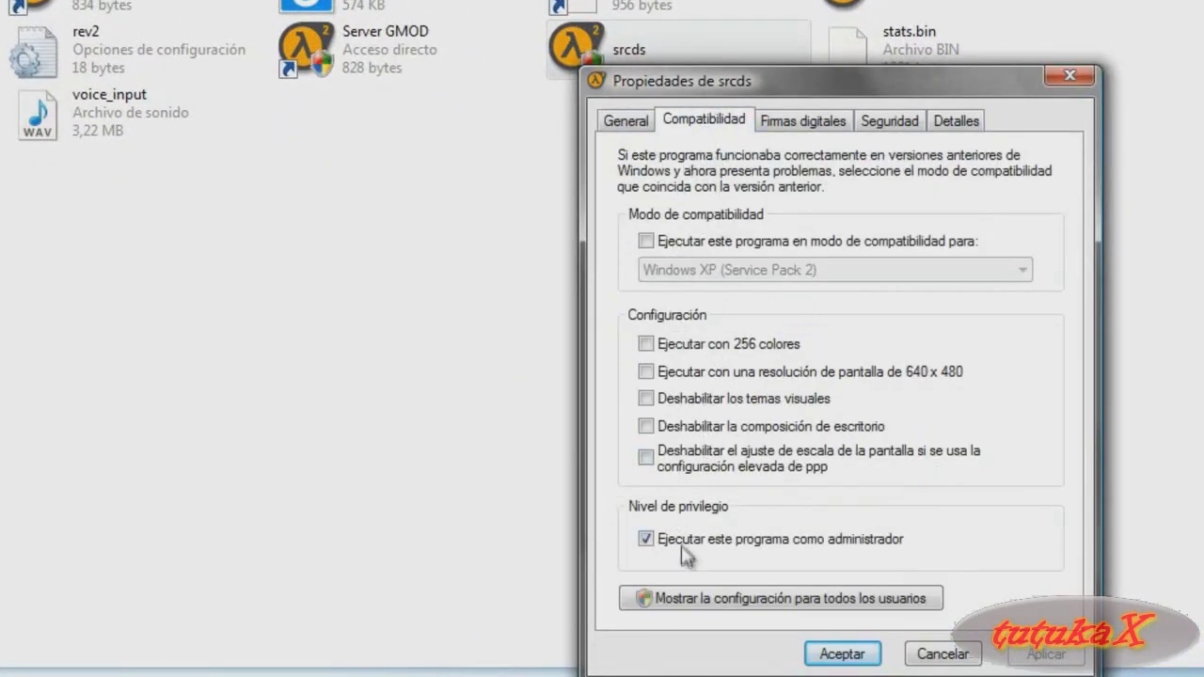
click(924, 653)
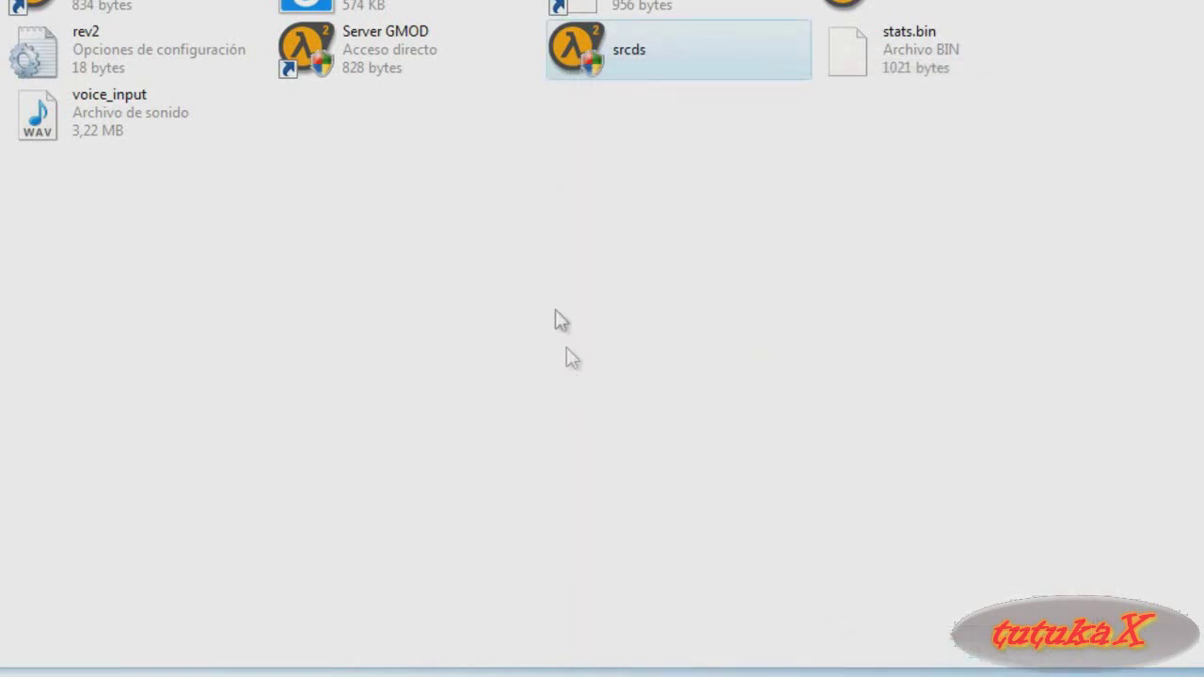
right_click(580, 67)
click(409, 666)
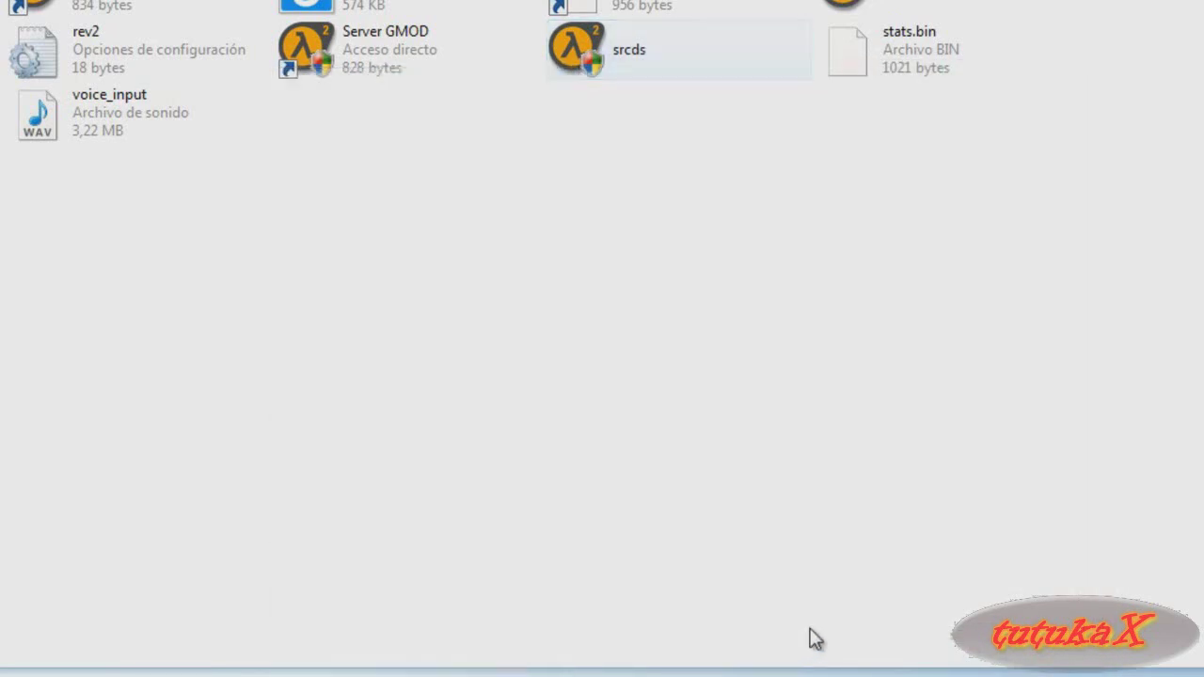
Inspect the target of the Server GMOD shortcut, checking its -game garrysmod parameter, and close its properties.
click(382, 60)
right_click(382, 54)
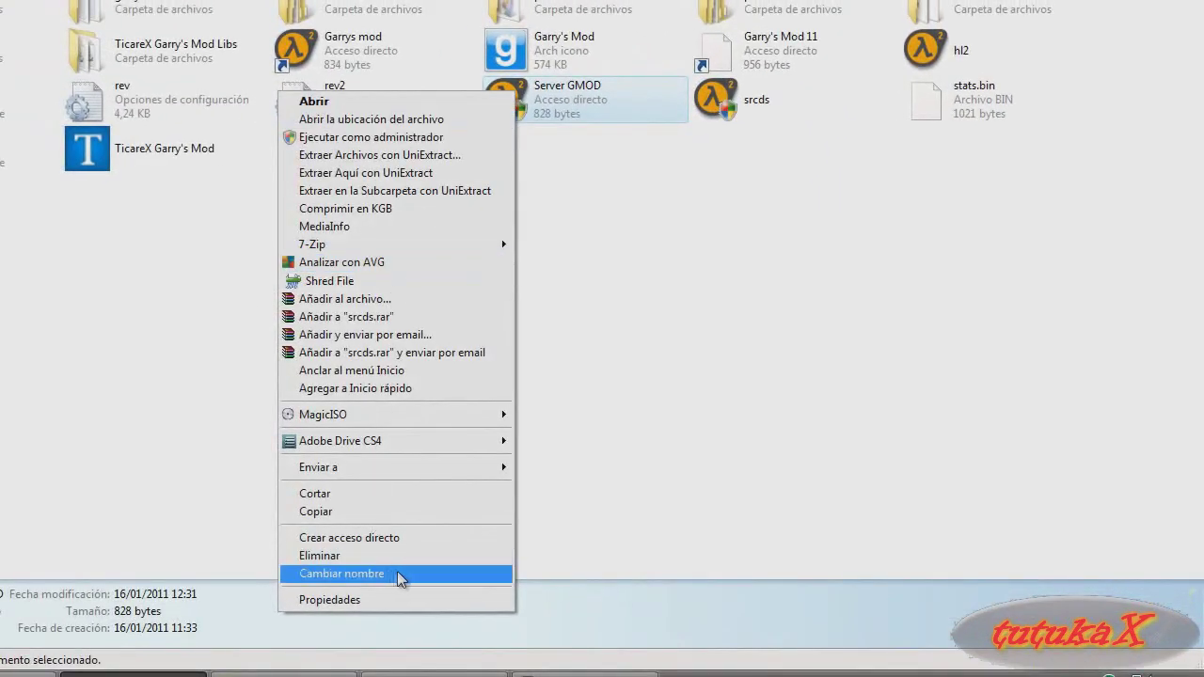
click(272, 664)
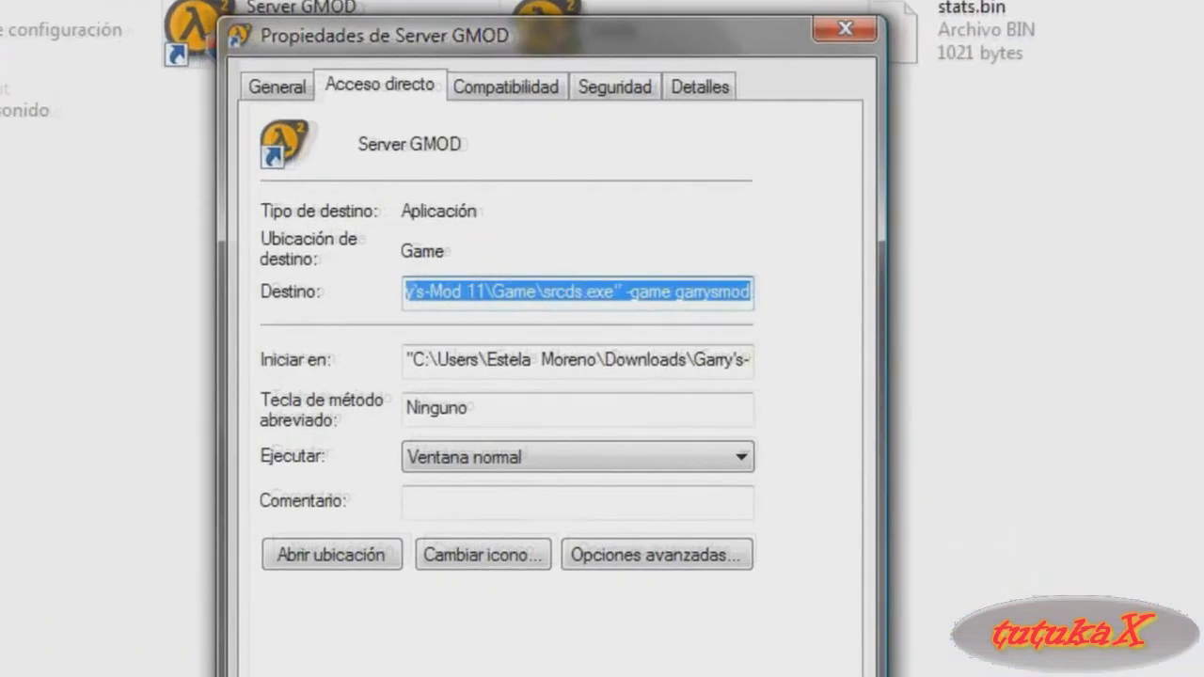
drag(610, 311, 752, 306)
click(684, 298)
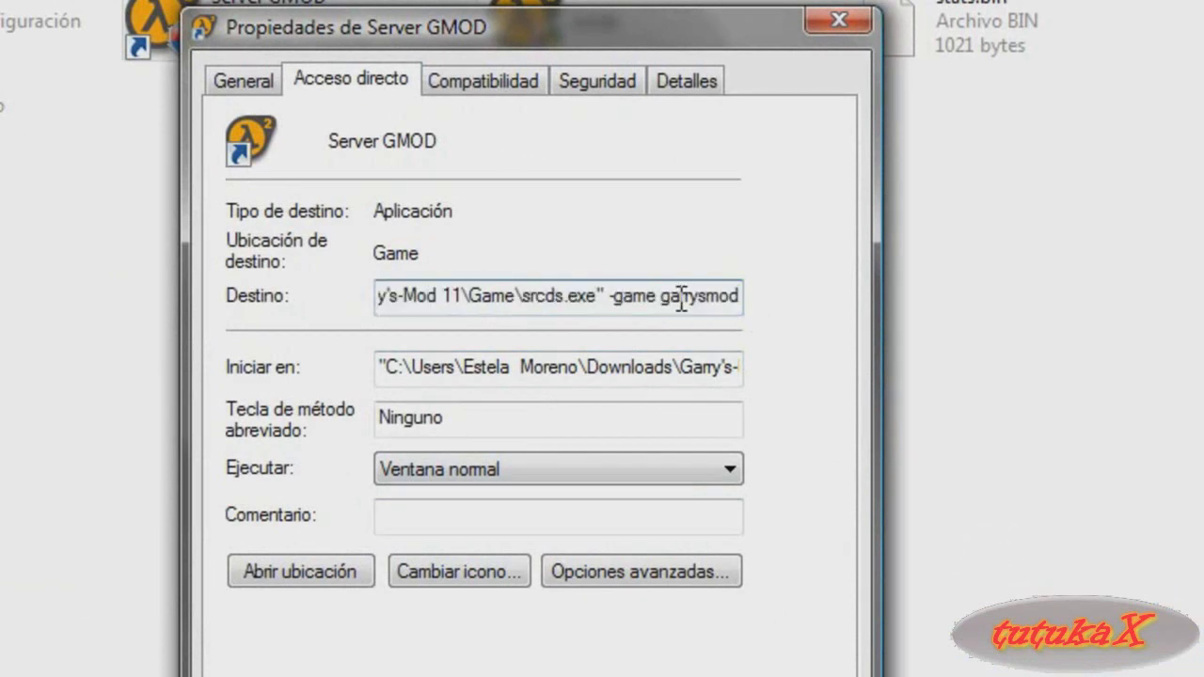
drag(623, 297, 767, 295)
click(725, 297)
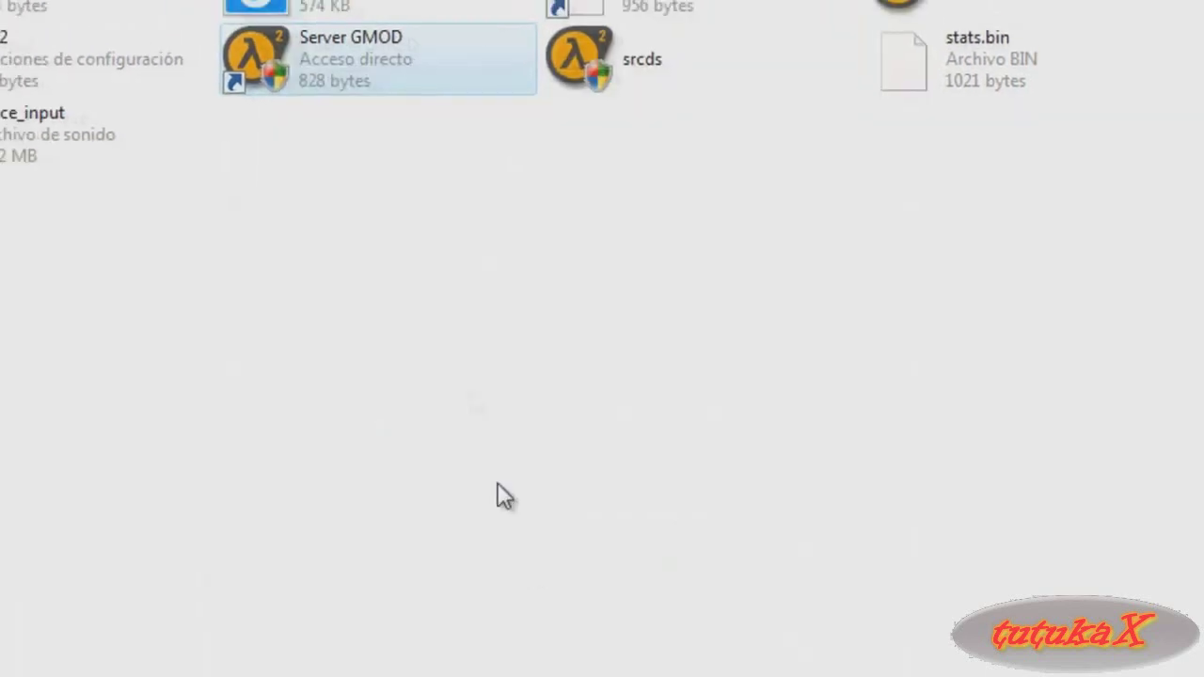
Launch the Server GMOD shortcut and choose Garry's Mod as the dedicated server's game.
double_click(316, 63)
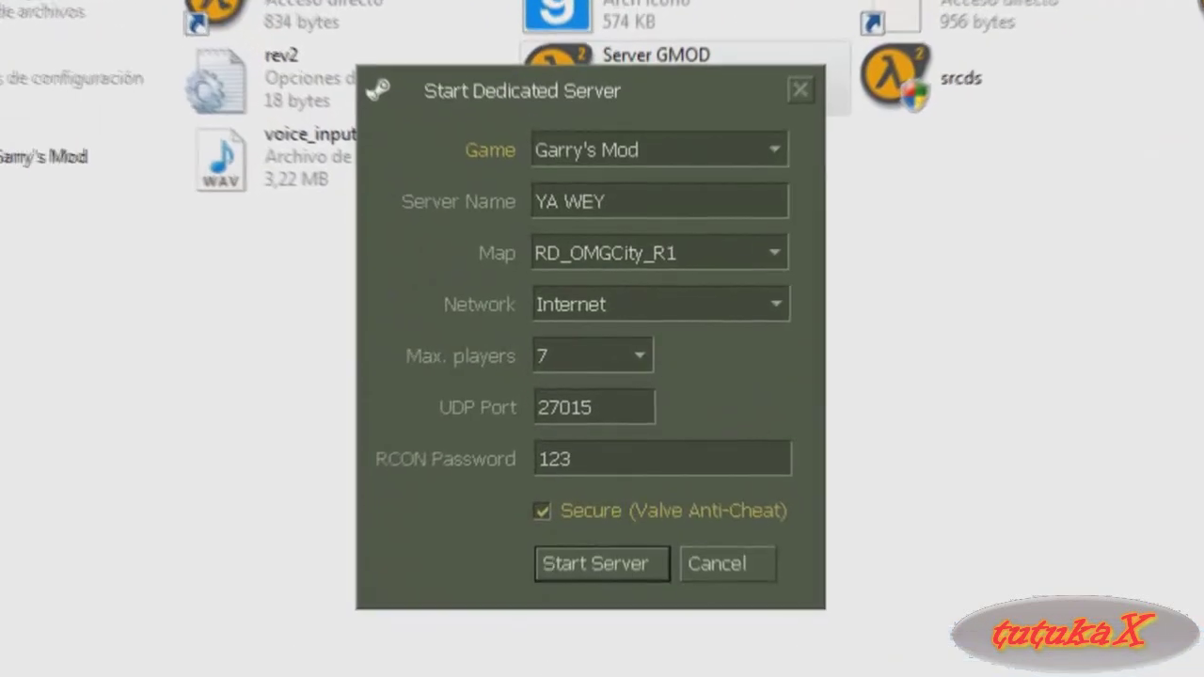
click(591, 151)
click(607, 152)
Name the dedicated server 100% En Espanol.
drag(634, 198, 461, 202)
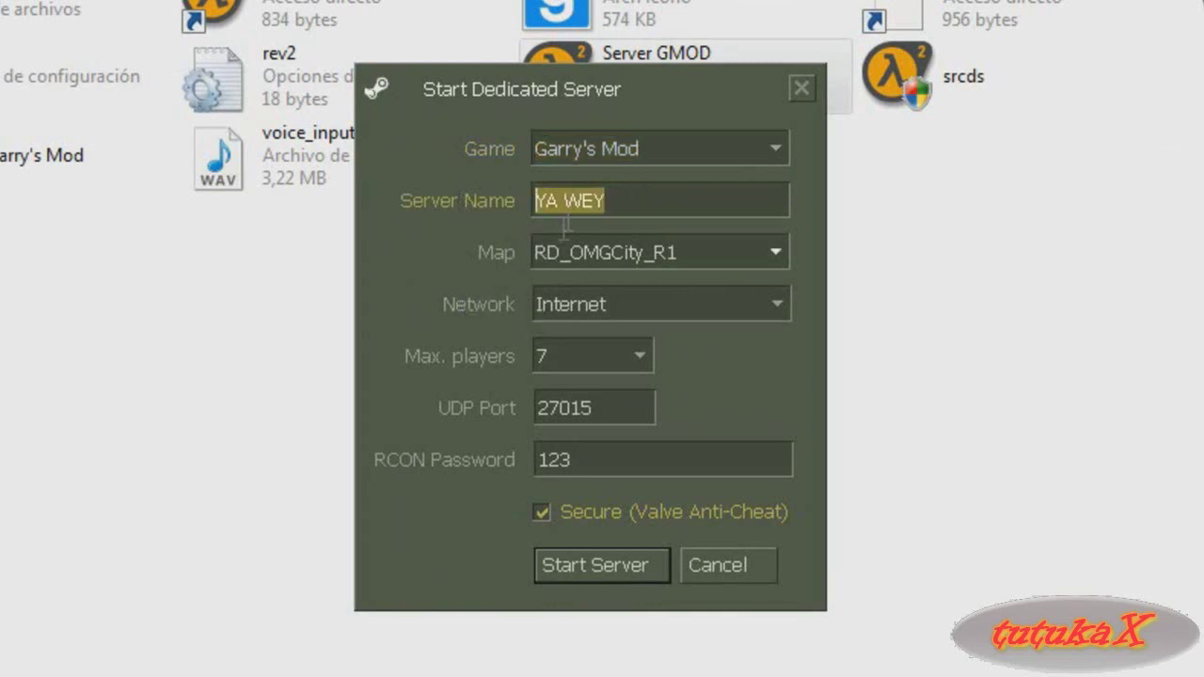
text(tsts)
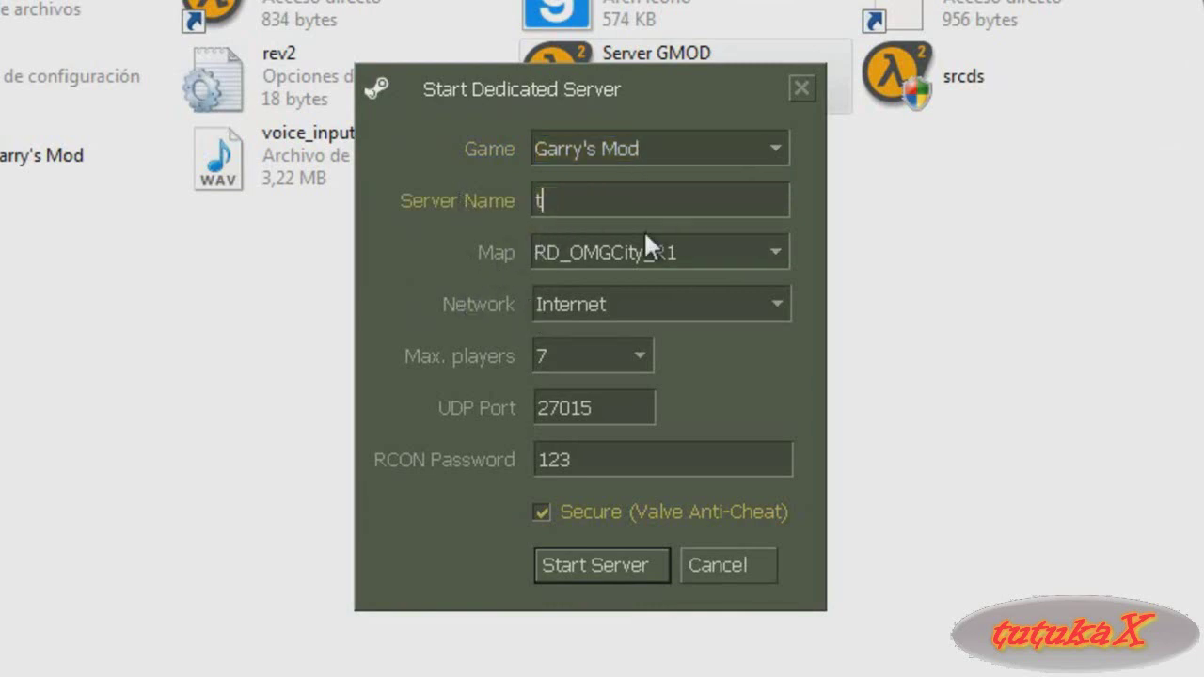
key(BackSpace)
key(BackSpace)
key(BackSpace)
key(BackSpace)
text(100% En Espa)
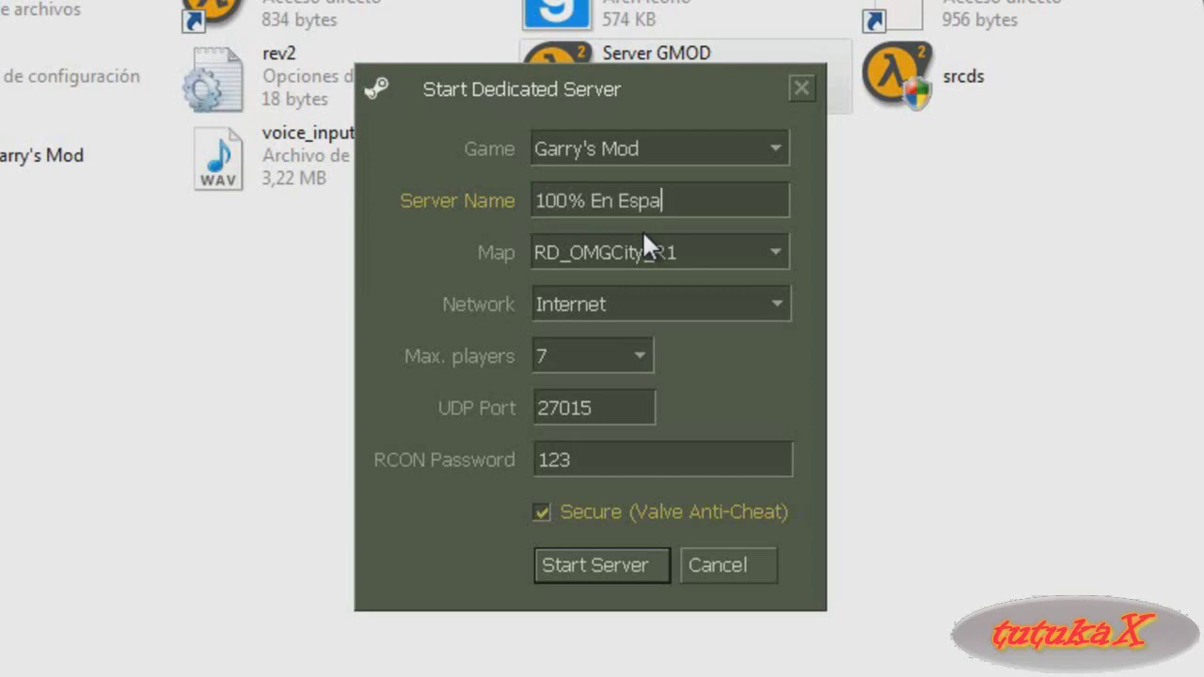
text(nol)
Set the server's map to gm_construct and its network to Internet.
click(688, 241)
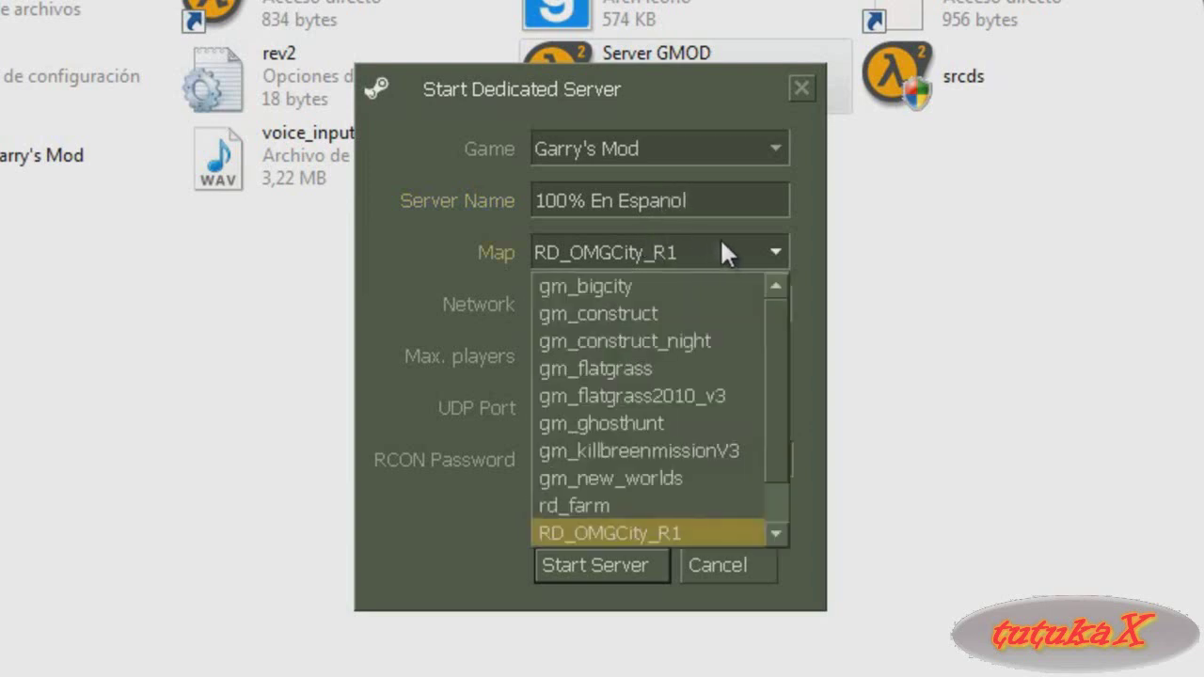
click(704, 314)
click(655, 306)
click(634, 337)
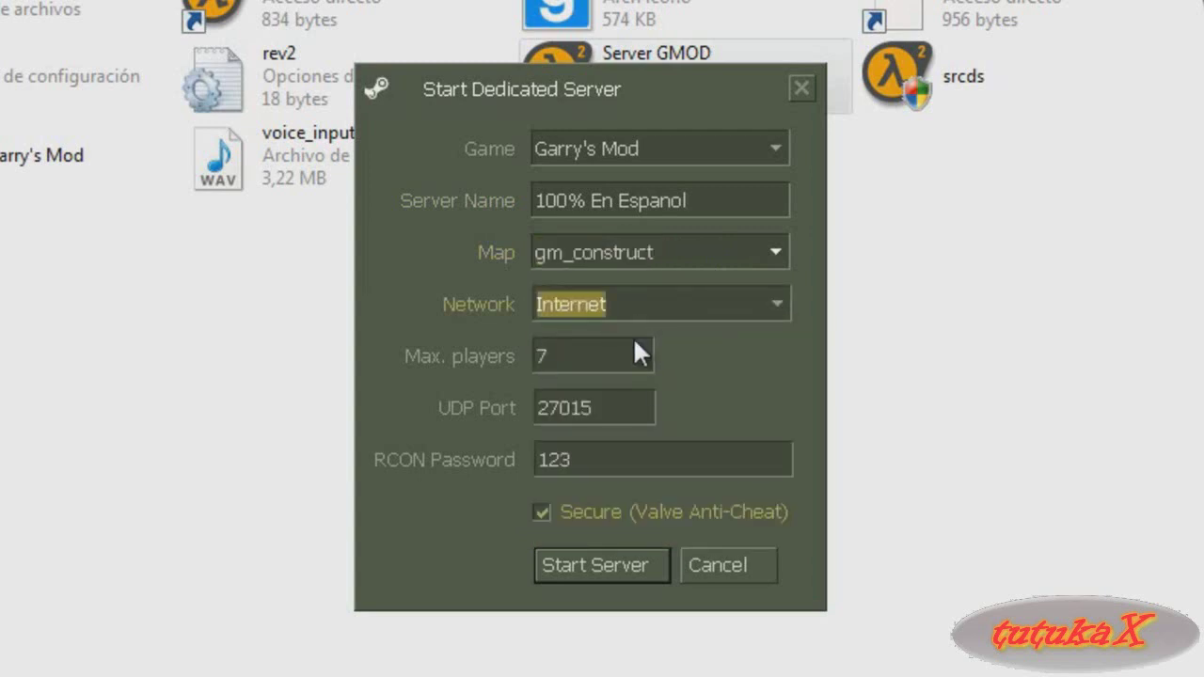
Set the maximum number of players to 8 and start the dedicated server.
key(Tab)
key(Tab)
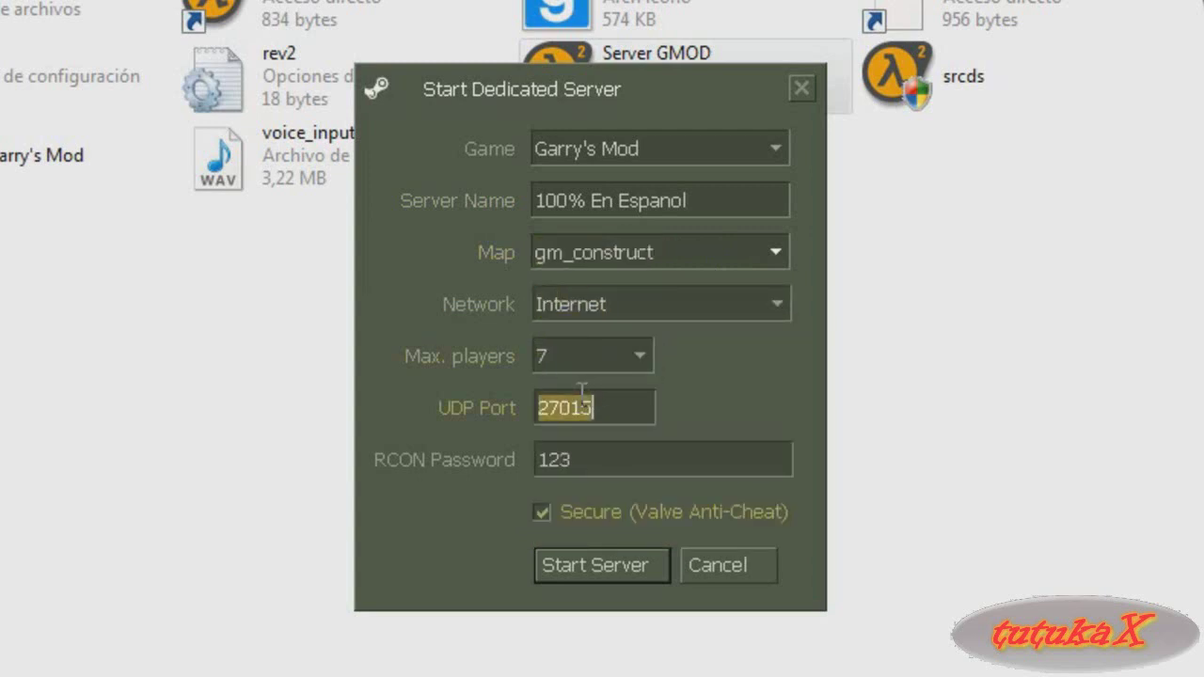
key(Tab)
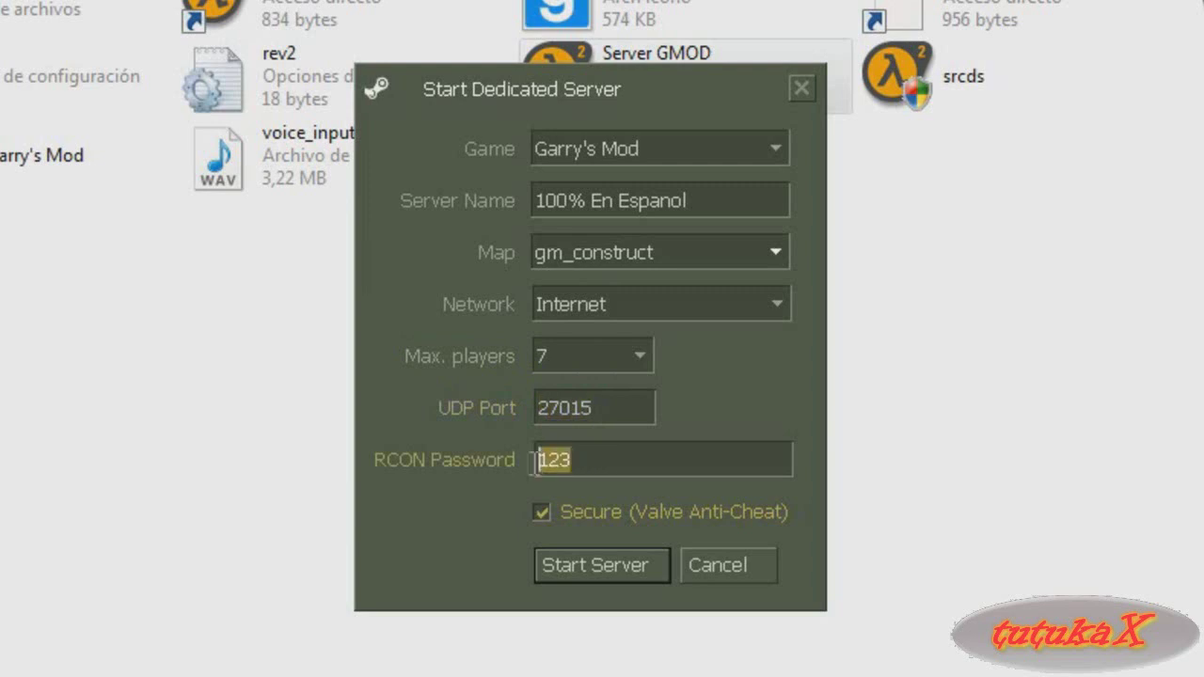
click(596, 357)
click(577, 570)
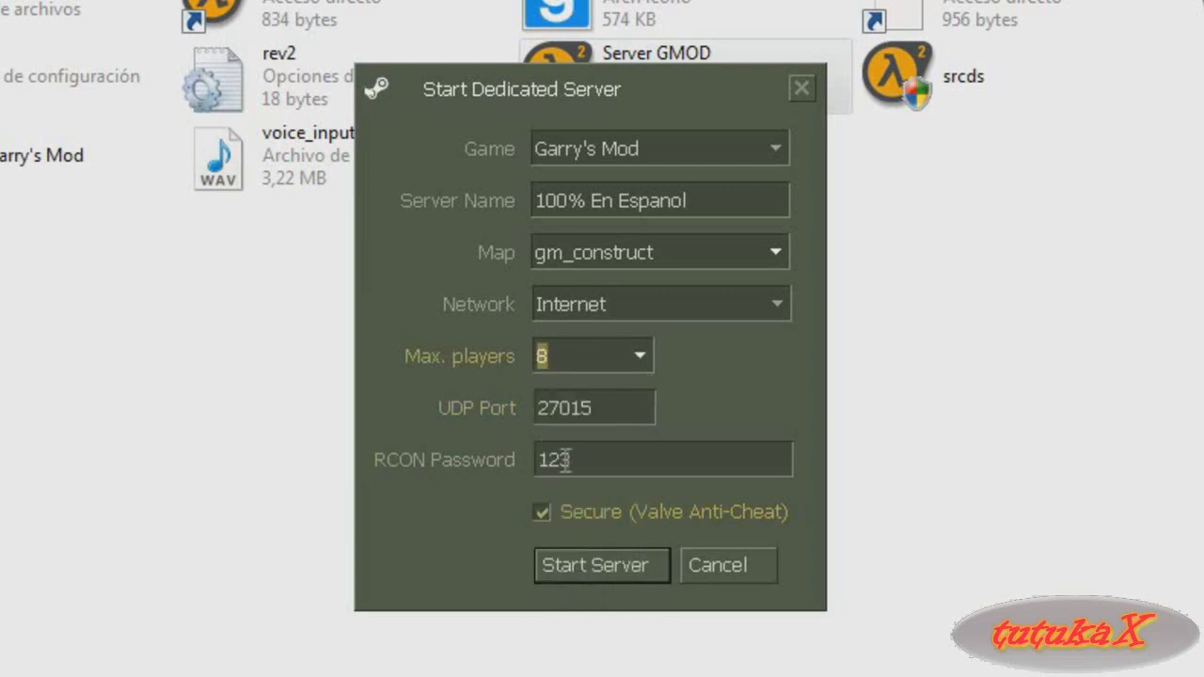
drag(567, 459, 514, 461)
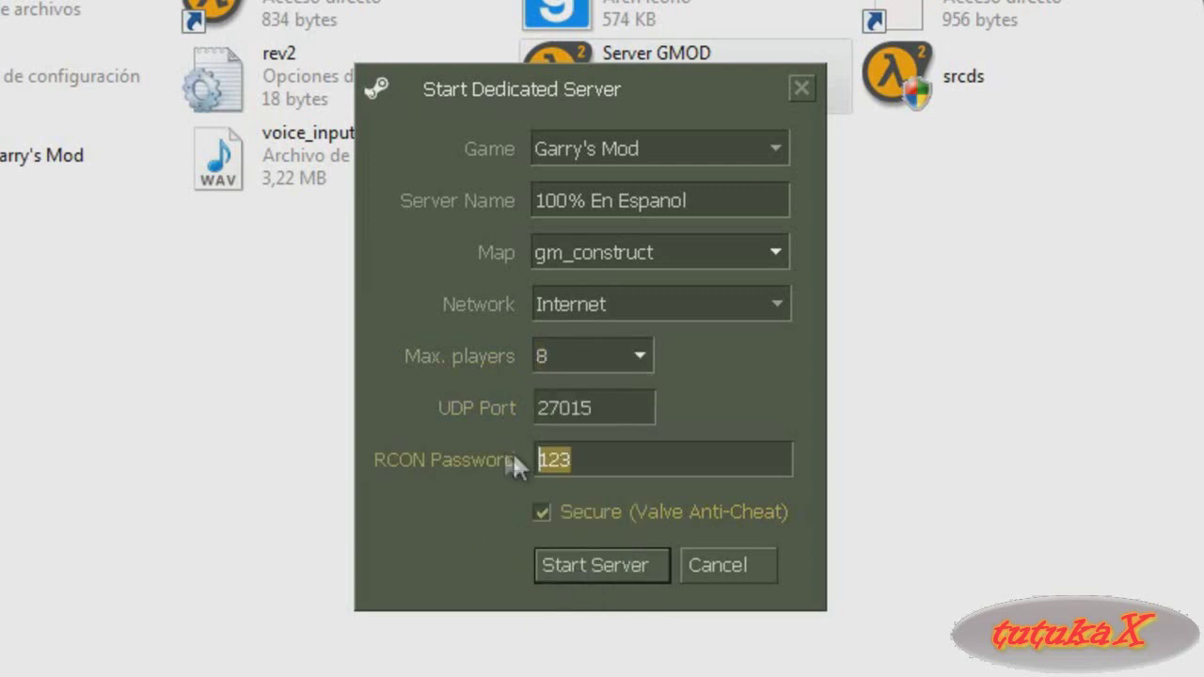
click(583, 566)
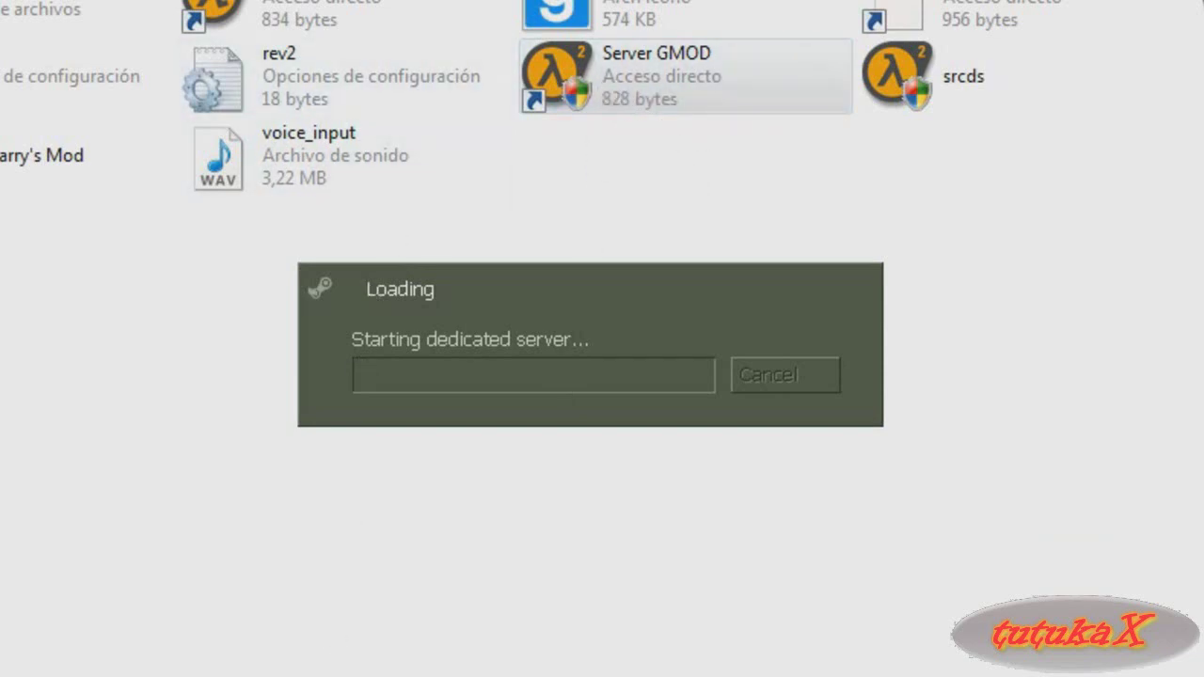
double_click(640, 81)
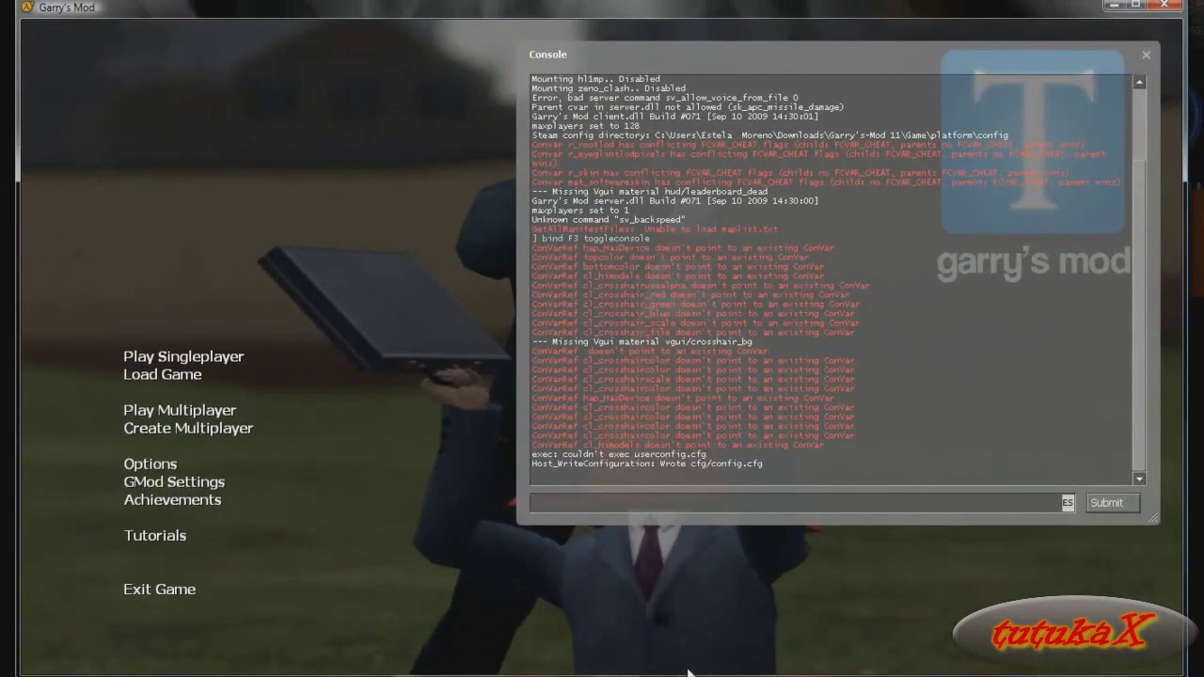
key(F9)
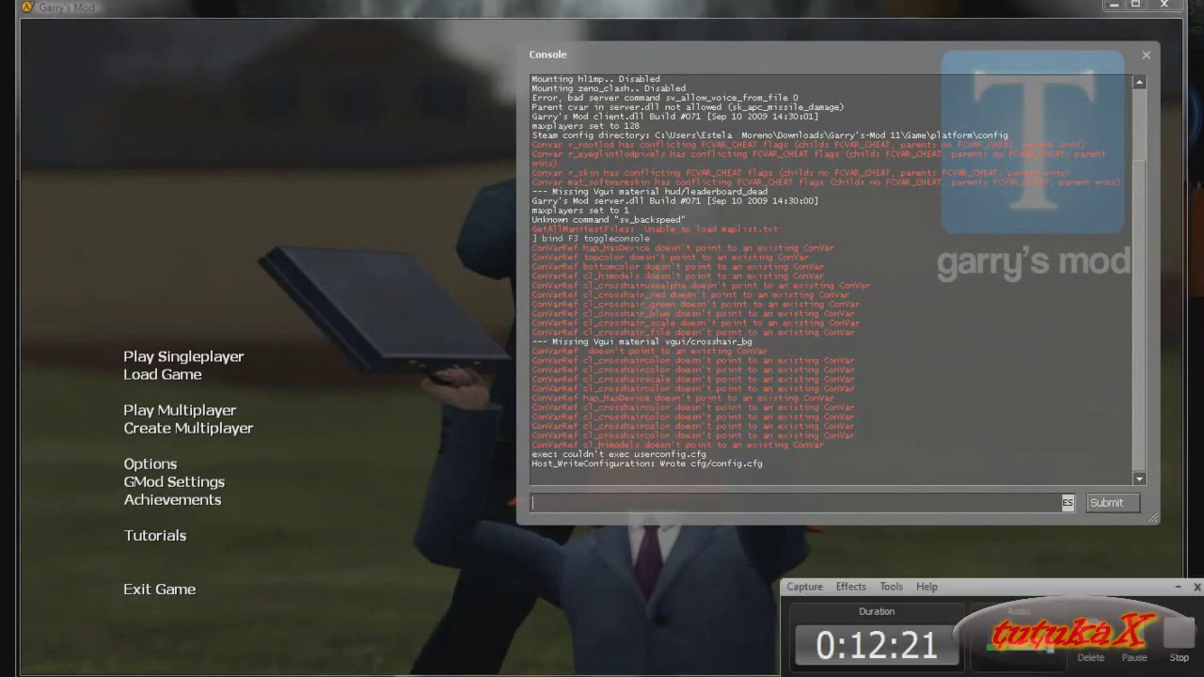
click(766, 607)
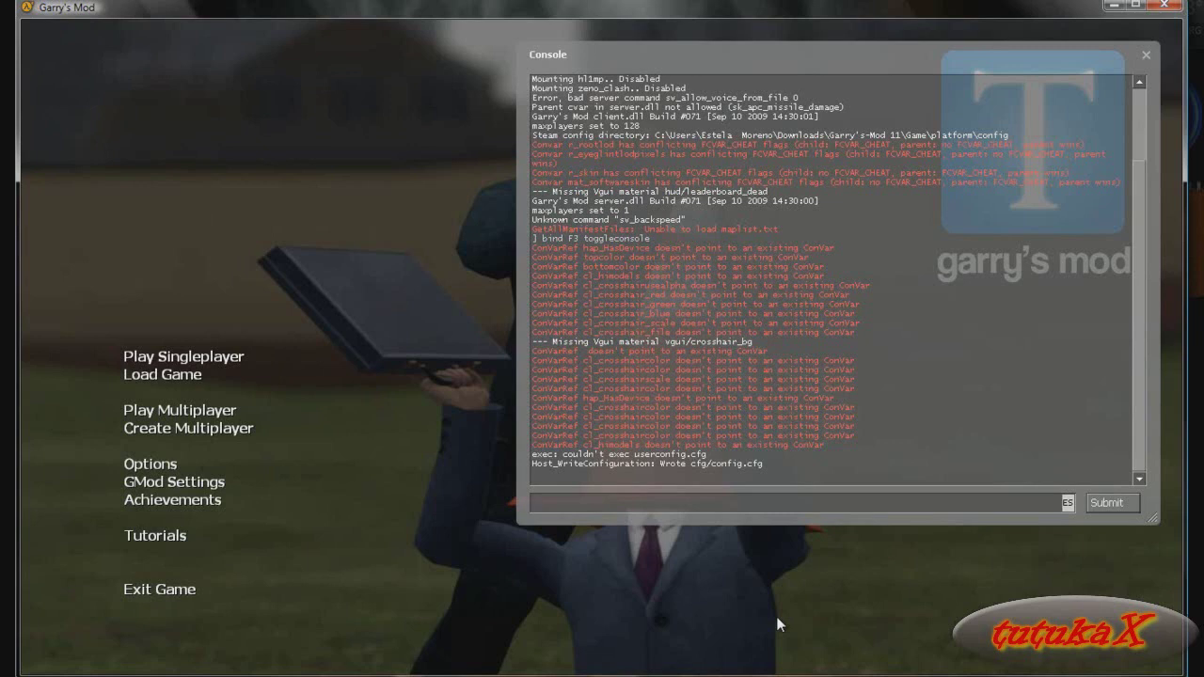
Enter the command connect 190.191.33.208:27015 in the game console without submitting it.
mouse_move(655, 676)
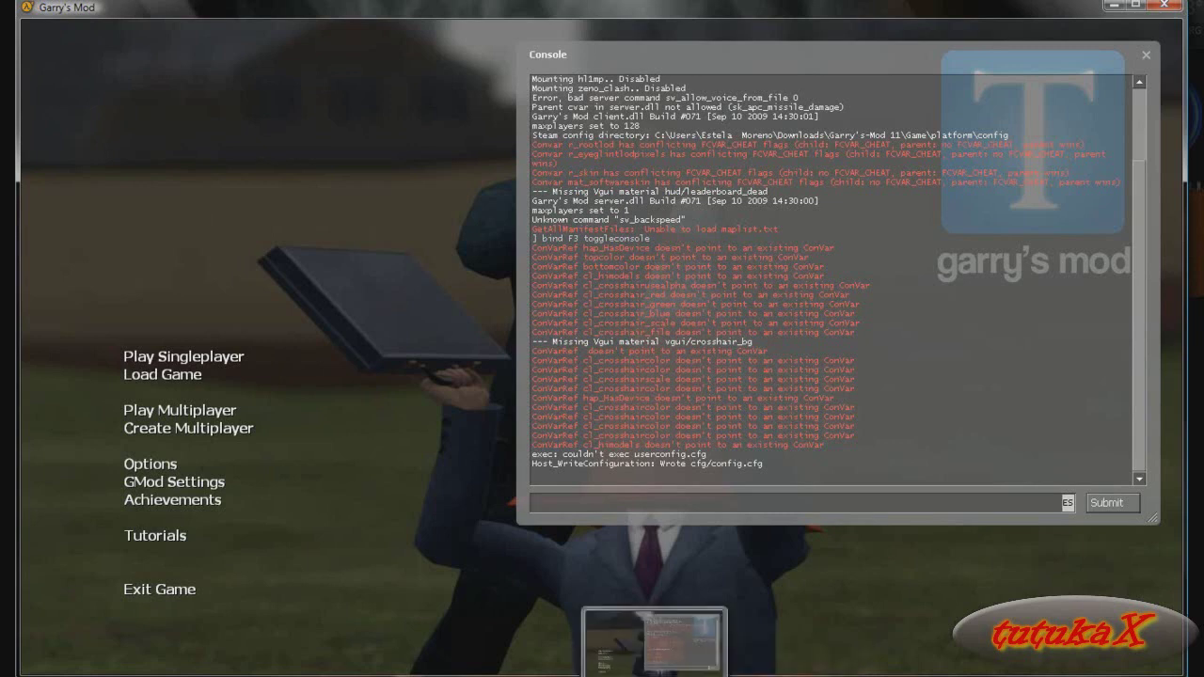
click(564, 506)
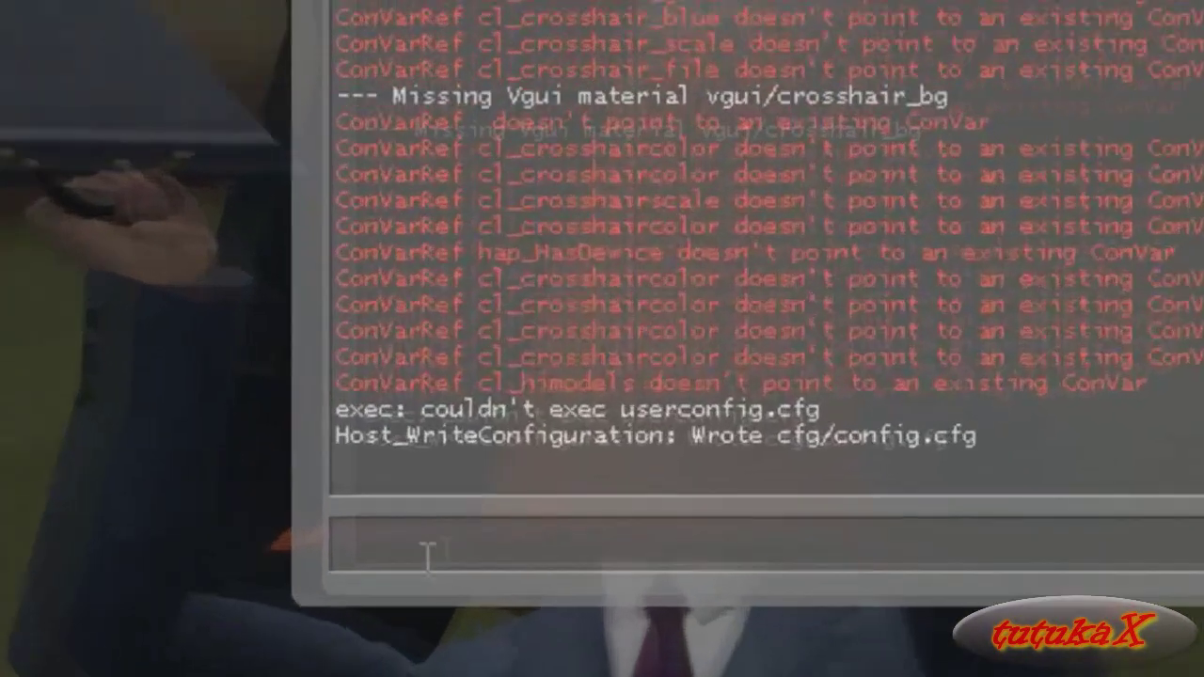
text(connect)
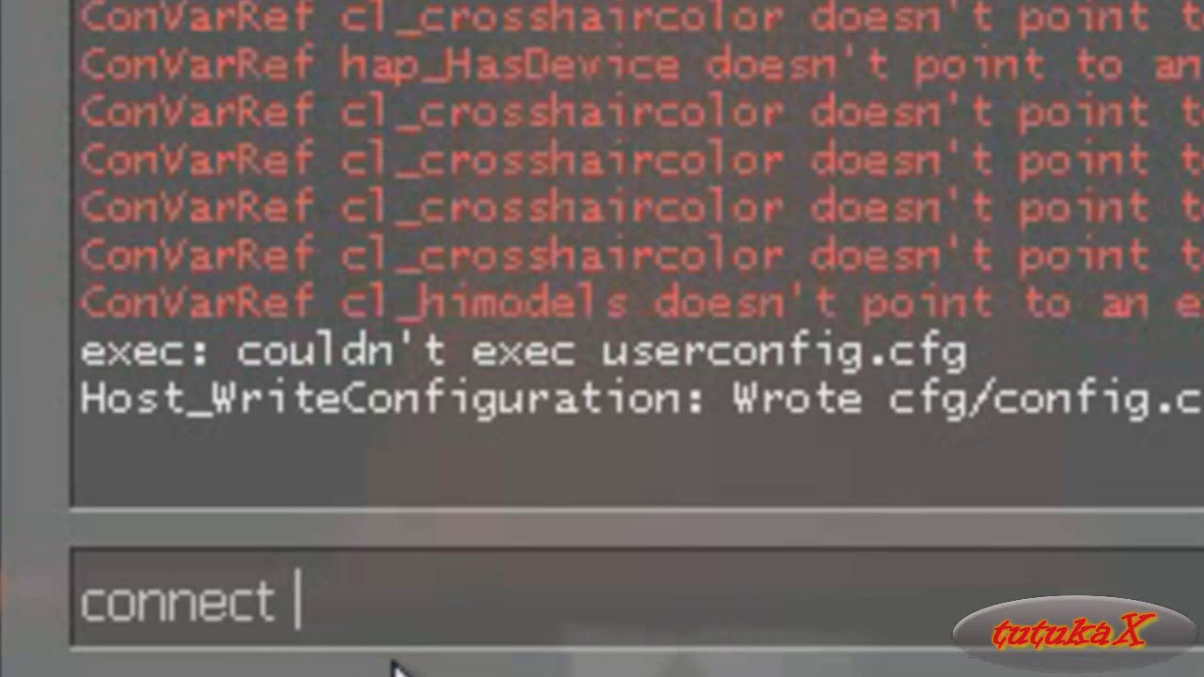
text(190.191.36)
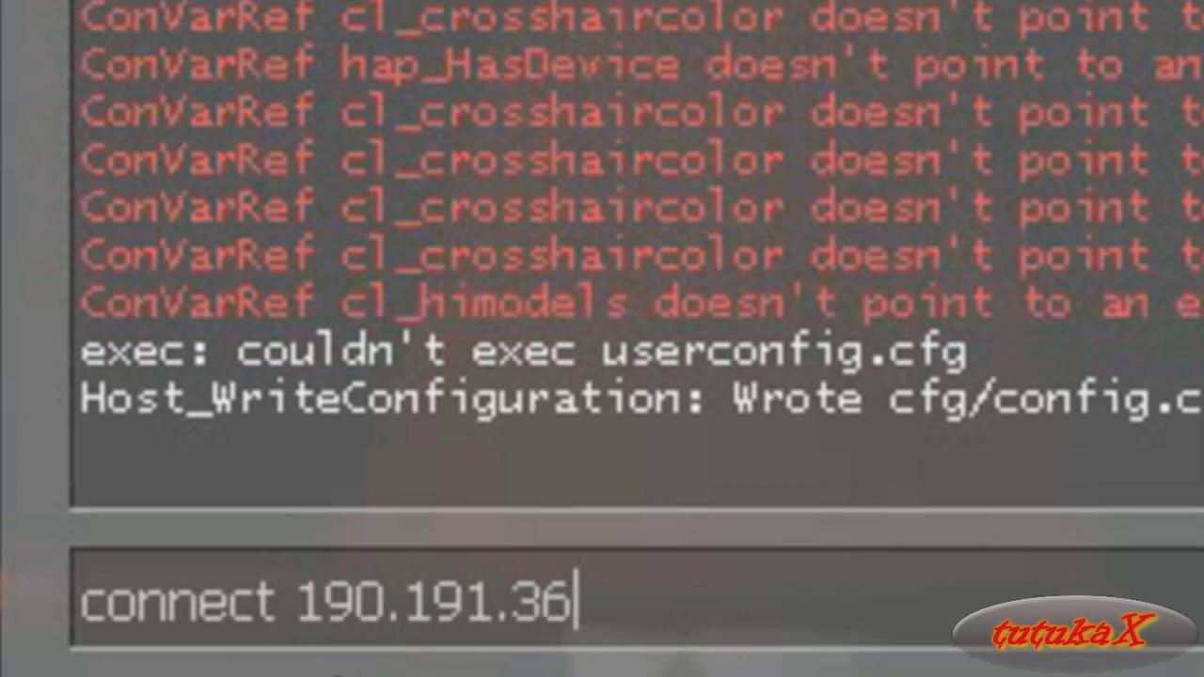
key(BackSpace)
text(33)
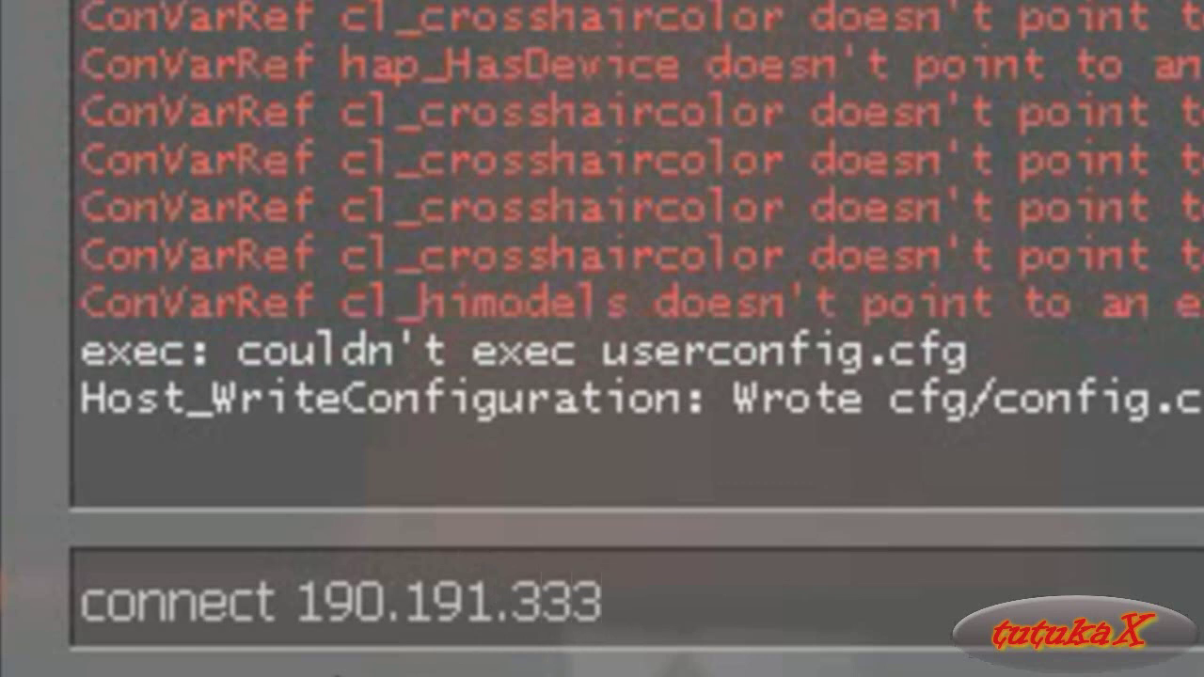
key(BackSpace)
text(.208:)
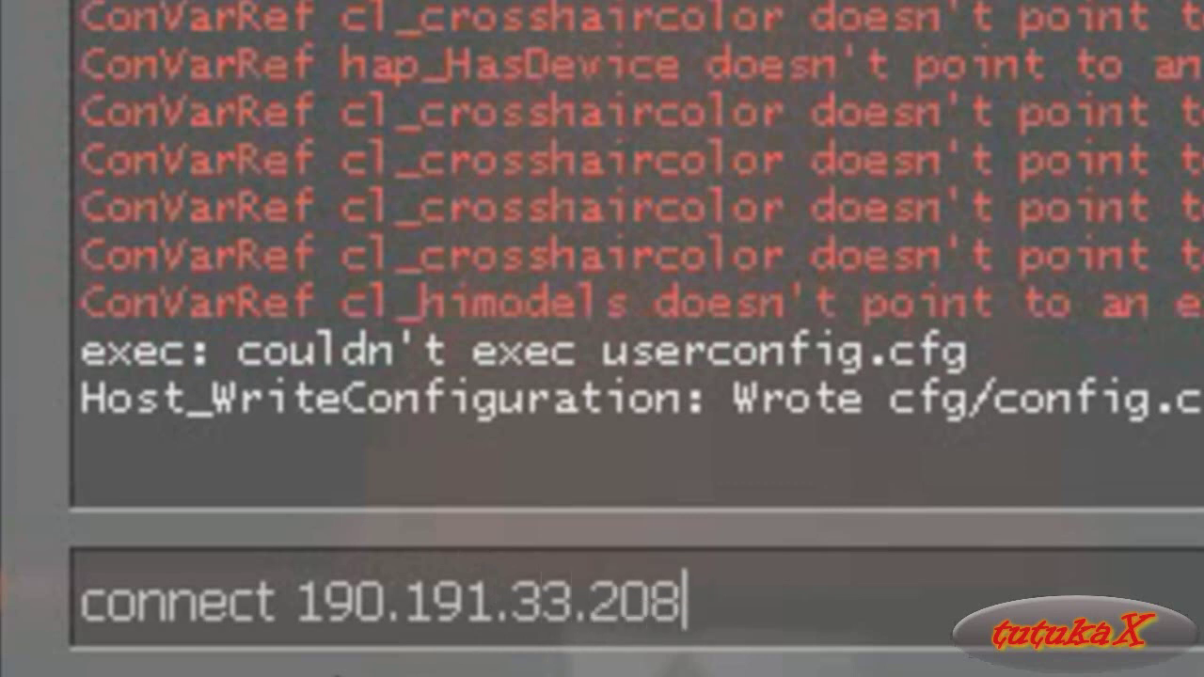
text(27015)
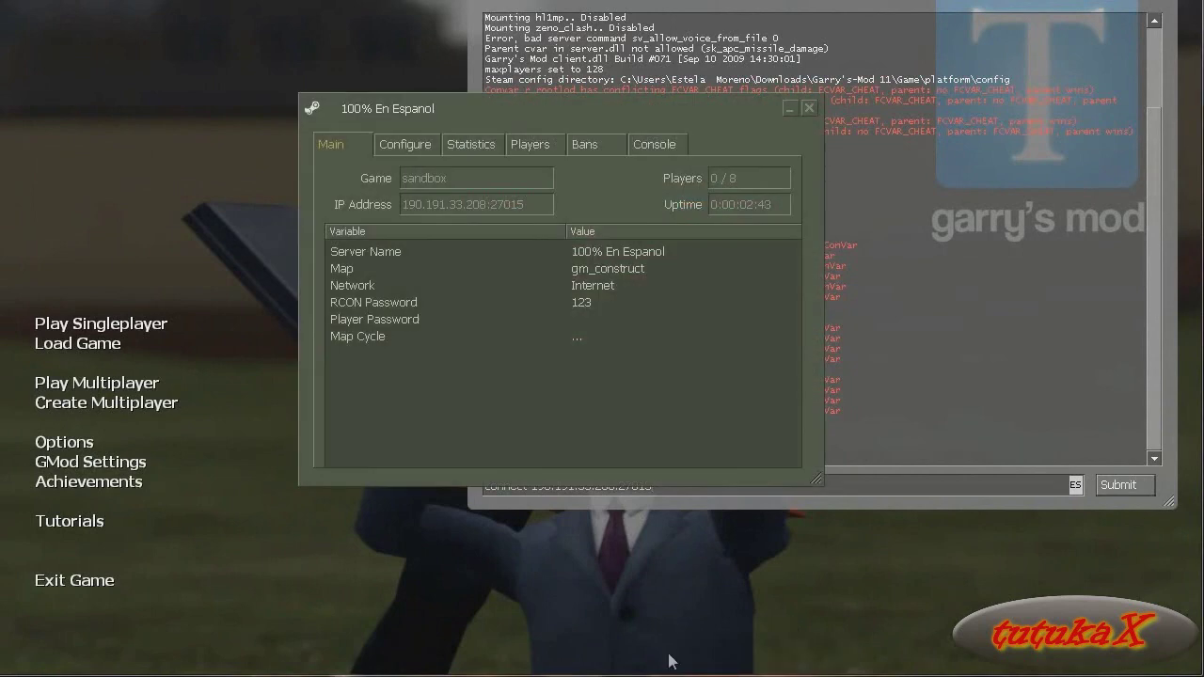
Look through the Main, Configure and Console pages of the 100% En Espanol server window, and minimize it.
click(616, 362)
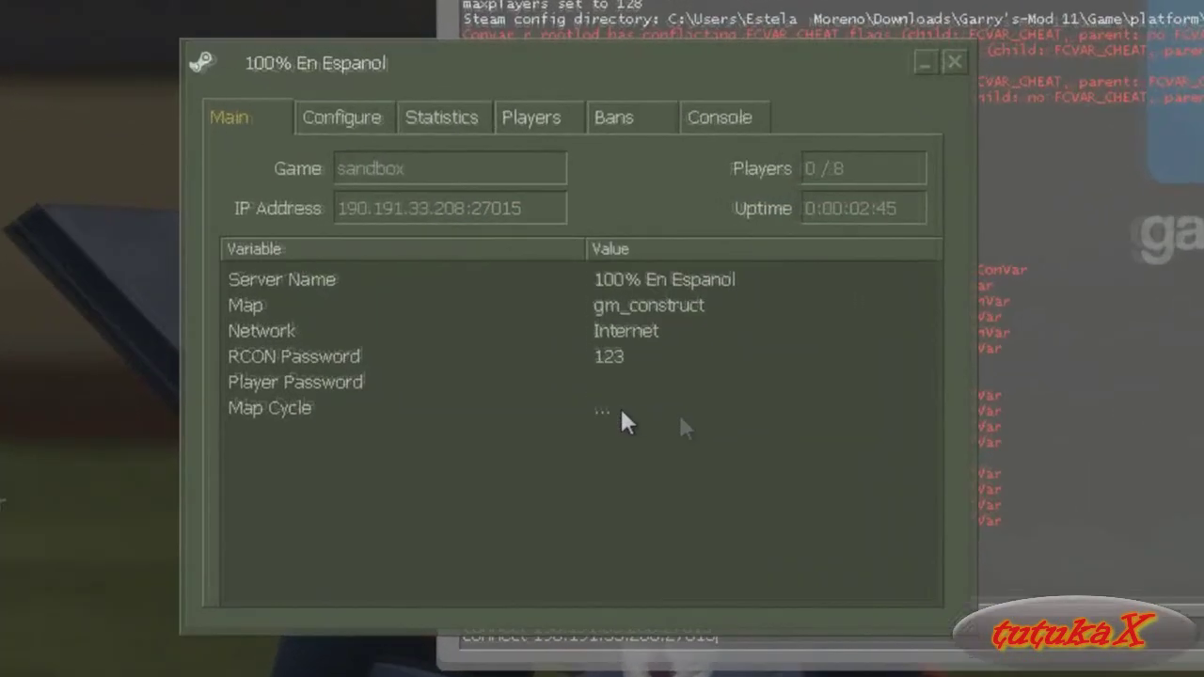
click(424, 144)
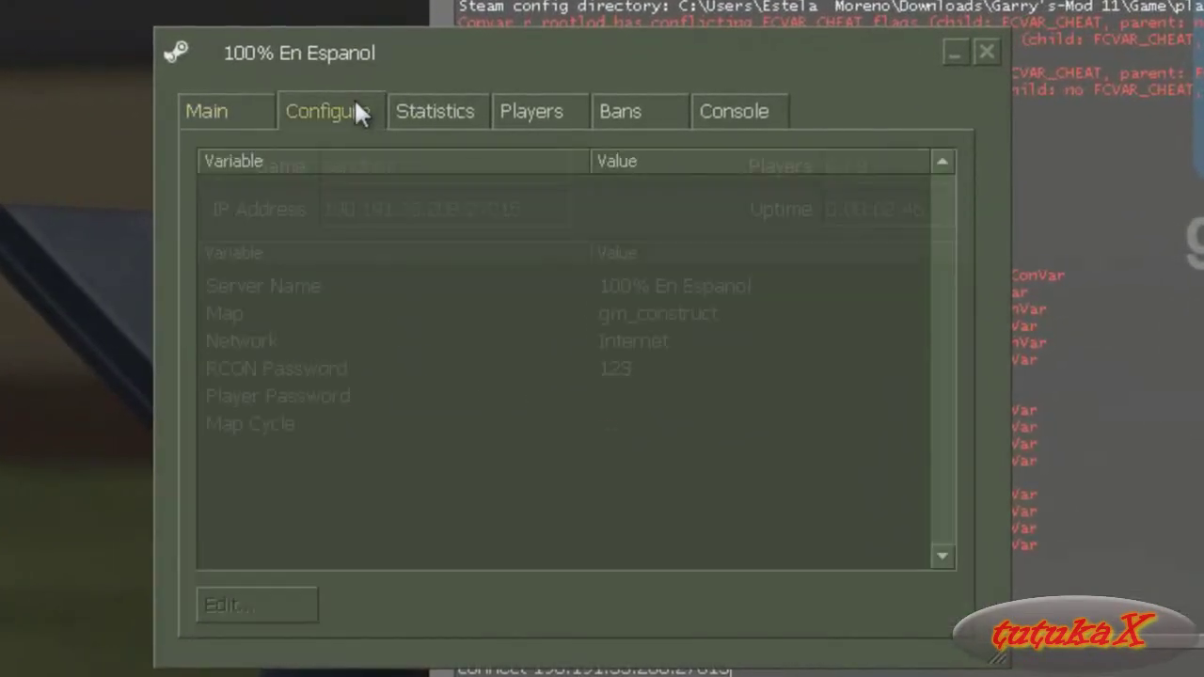
click(249, 111)
click(303, 118)
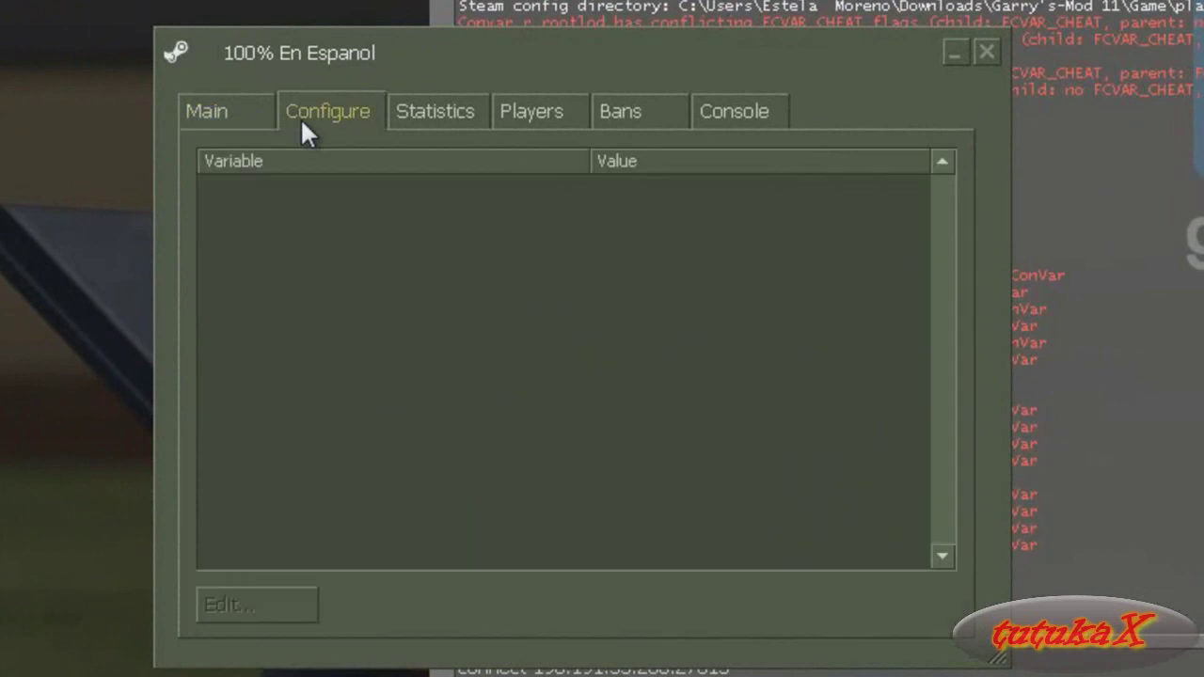
click(727, 113)
click(945, 54)
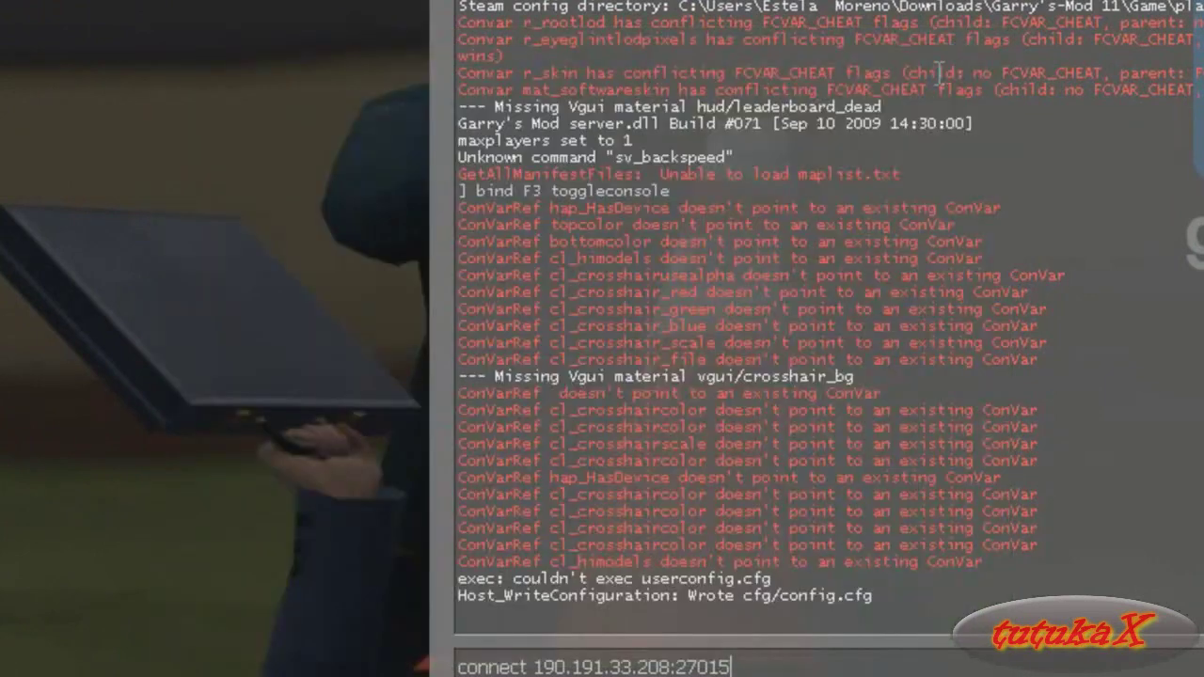
Submit the prepared connect command in the game console to join the dedicated server.
double_click(835, 663)
click(834, 663)
key(Return)
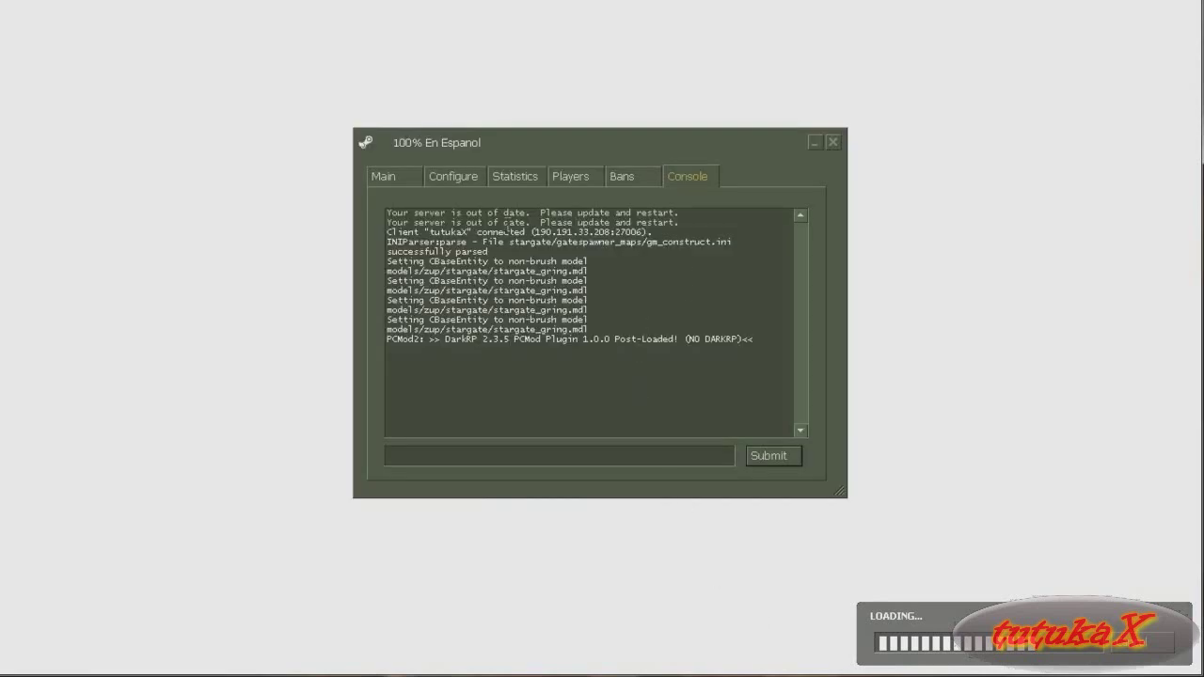
Check the Main and Console pages of the 100% En Espanol server window while the game loads.
click(787, 670)
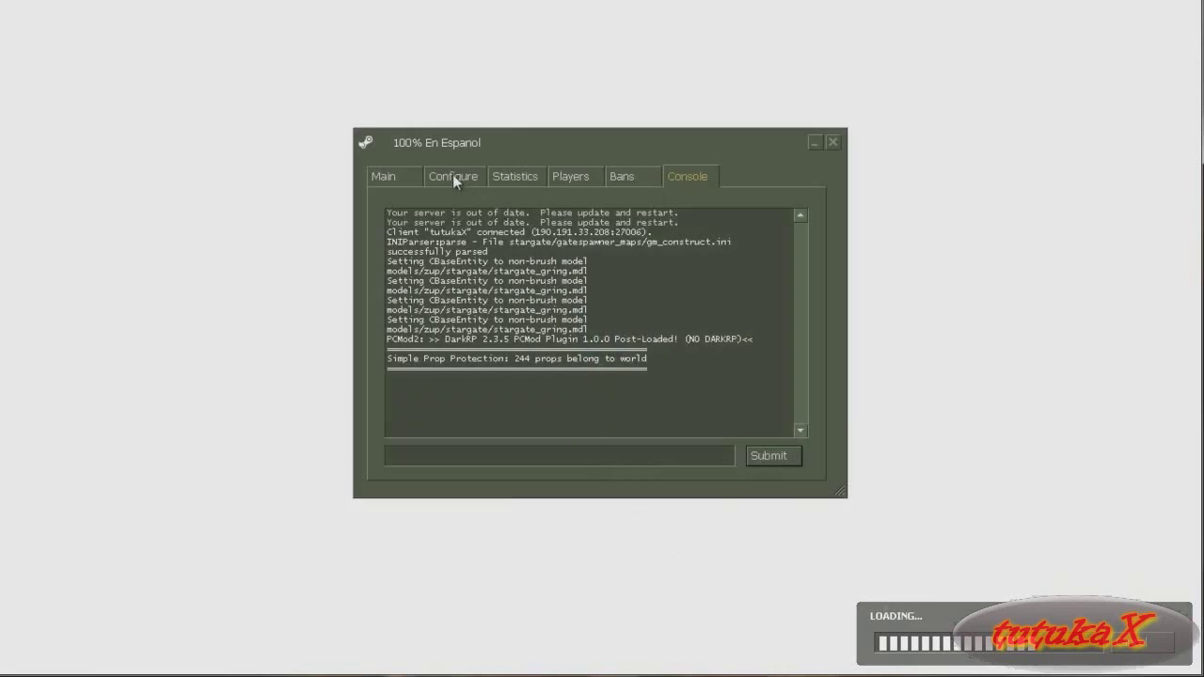
click(400, 174)
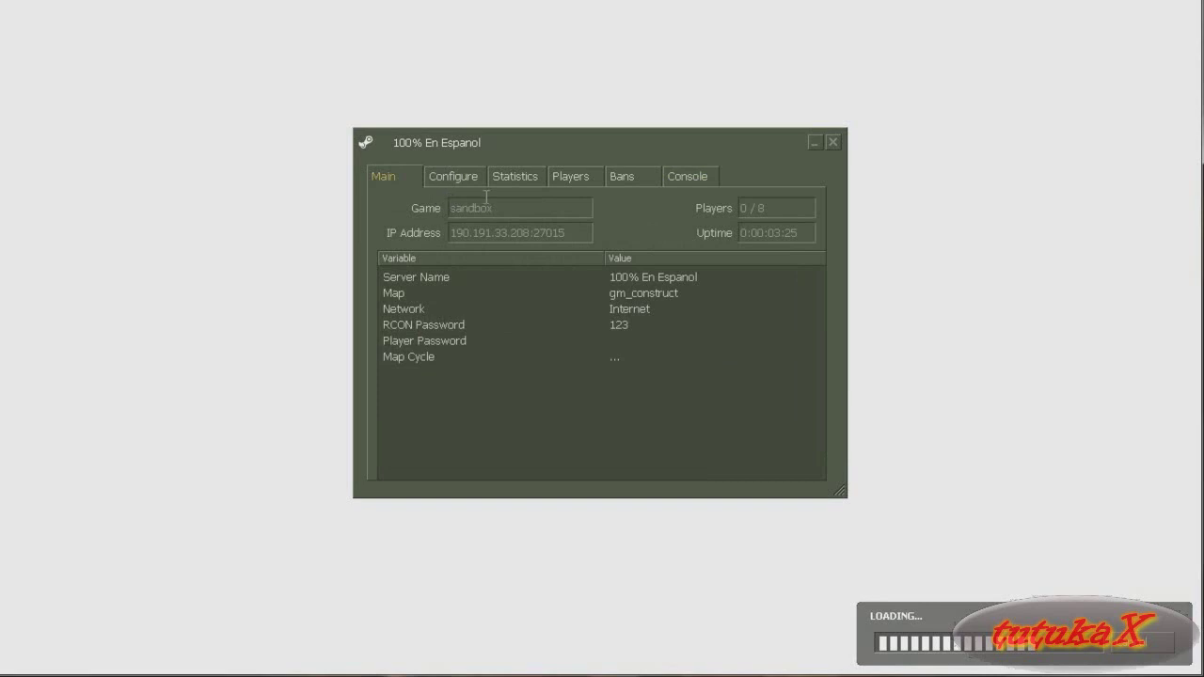
click(671, 179)
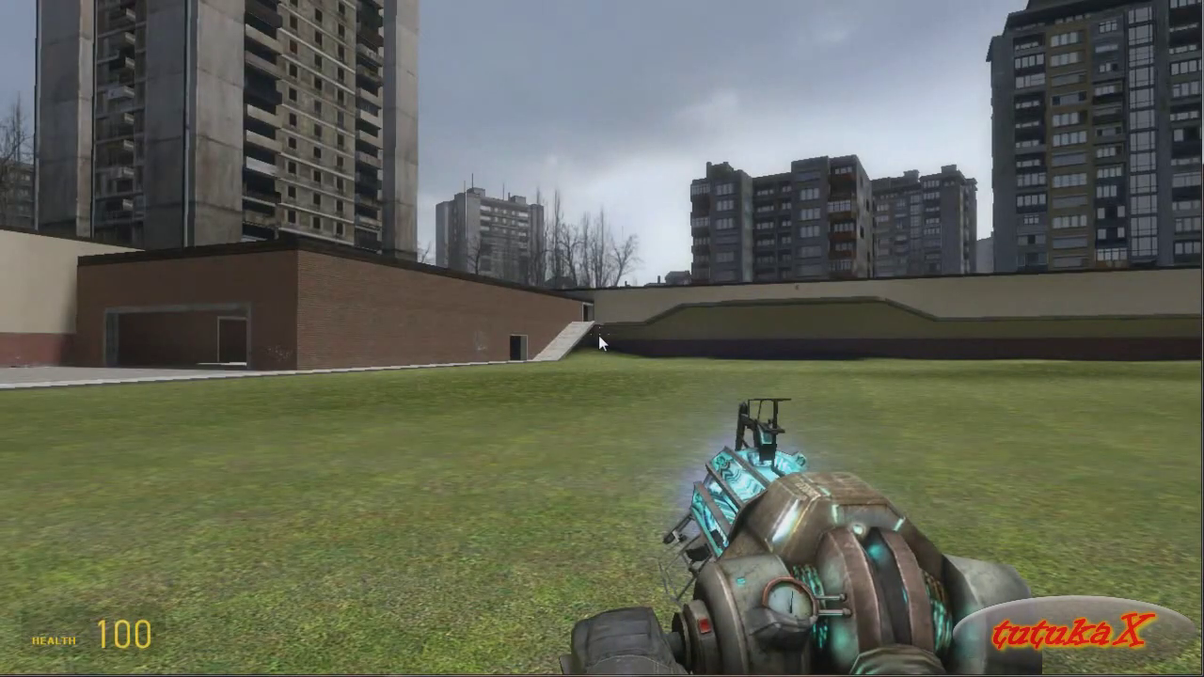
Walk across the grass to the paved area beside the brick building.
key(q)
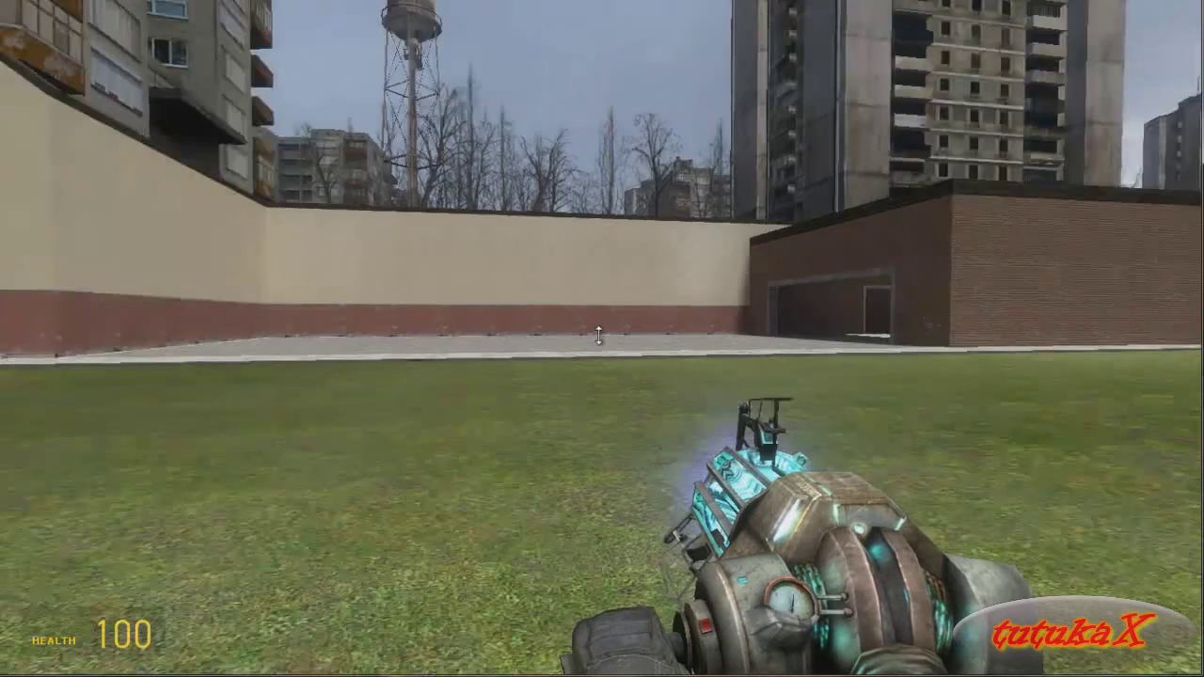
key(w)
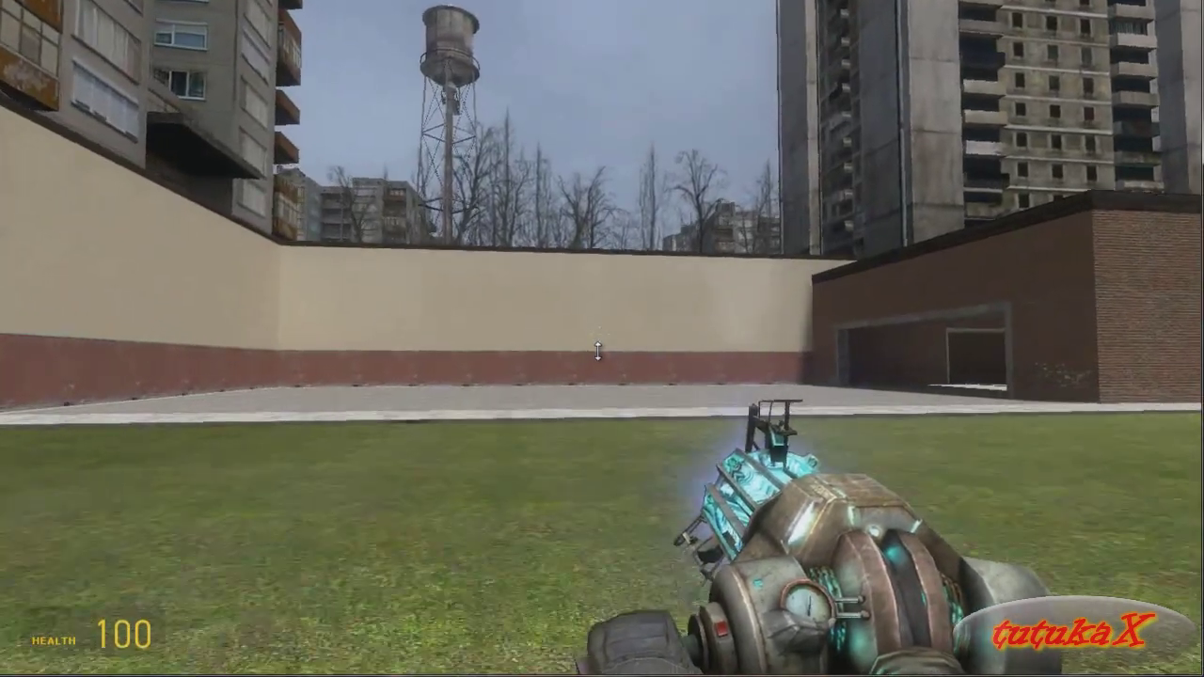
key(w)
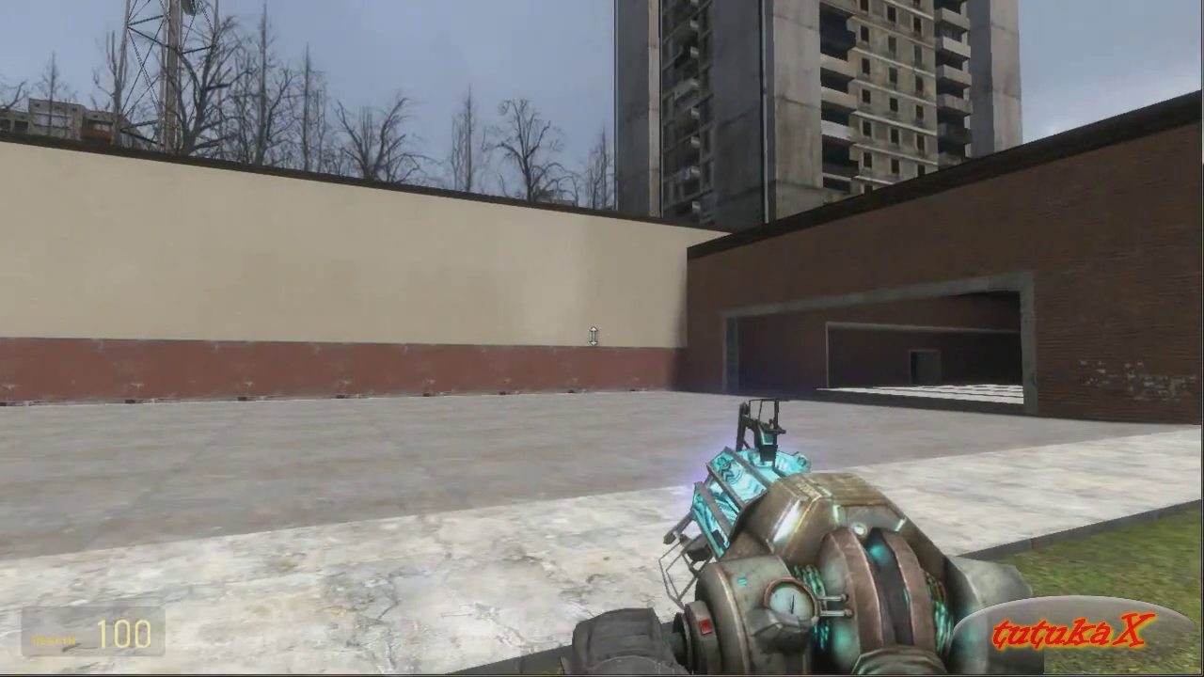
key(w)
Start recording a demo with the console command record bytutukaX.dem, and close the console.
key(grave)
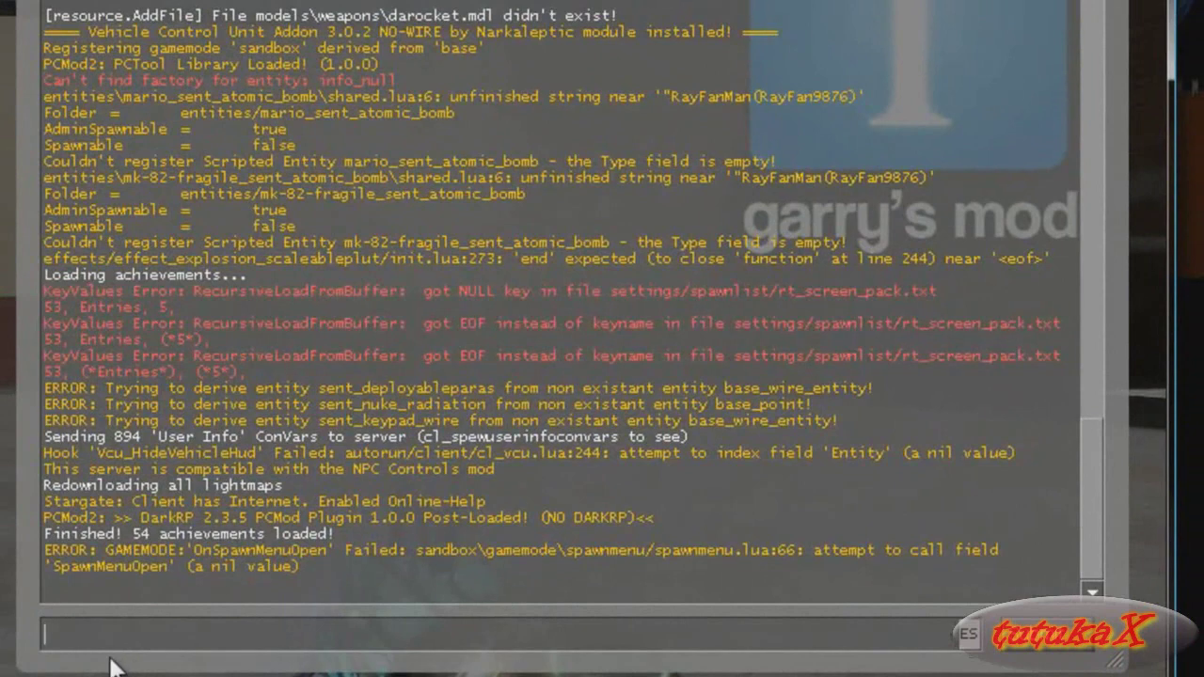
text(record)
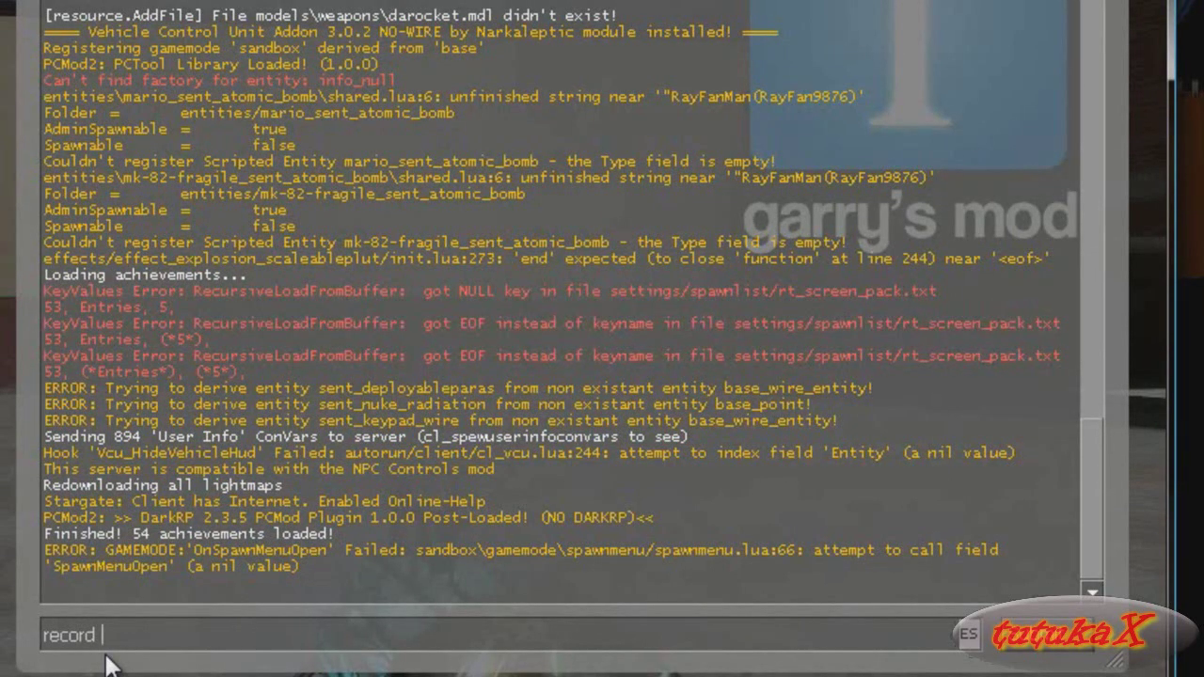
text(bytutukaX)
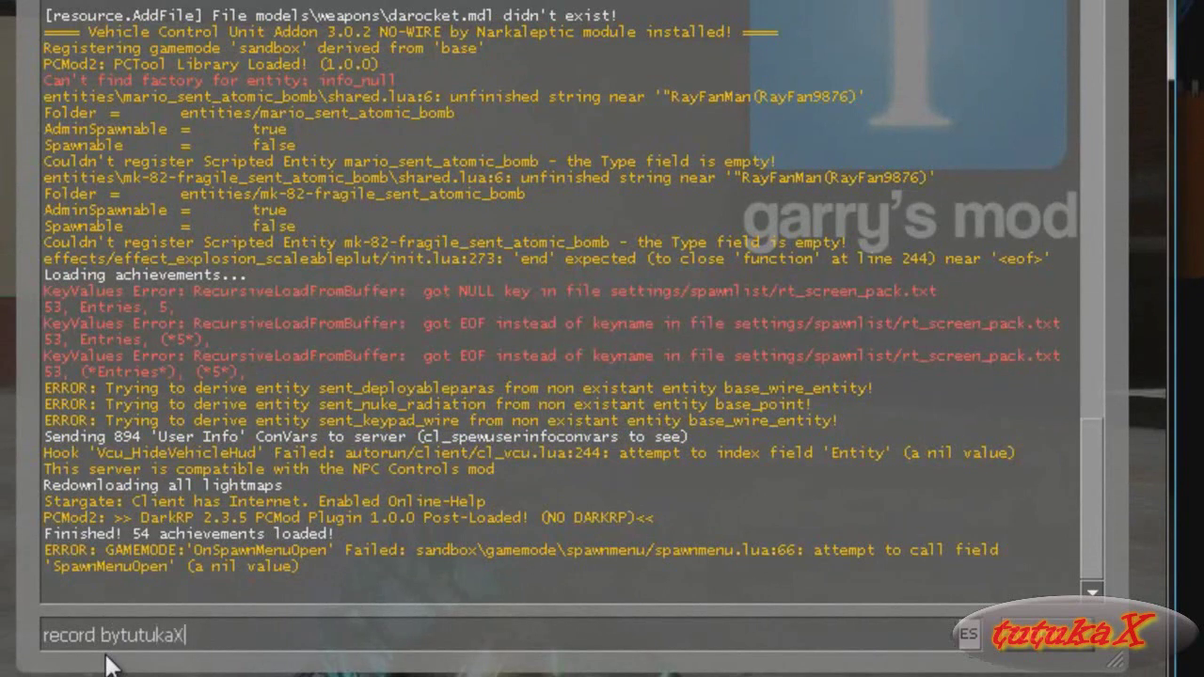
text(.dem)
key(Return)
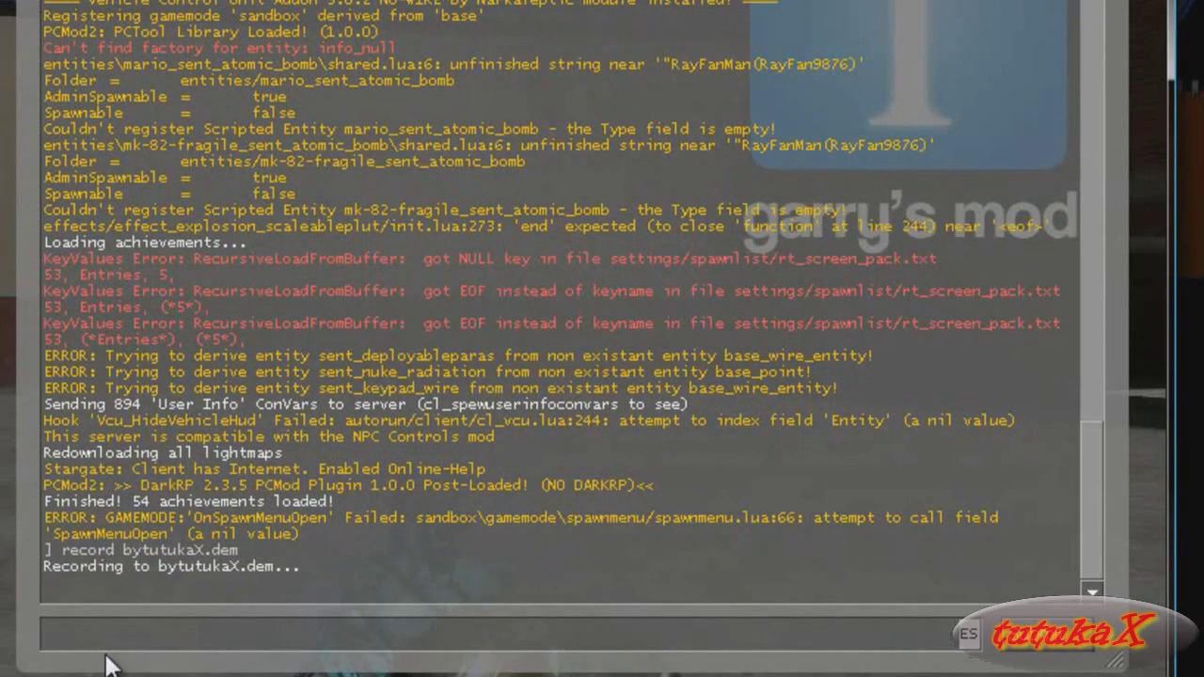
key(grave)
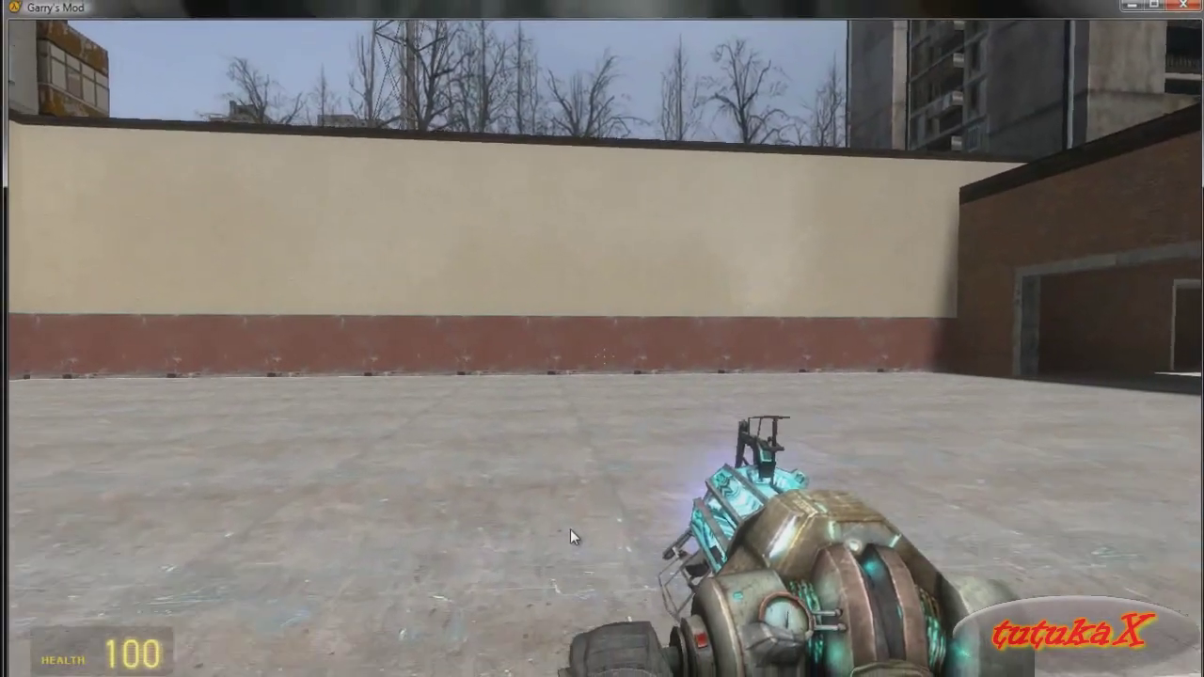
Spawn the Half-Life 2 Jeep from the vehicle list and return to the game.
key(q)
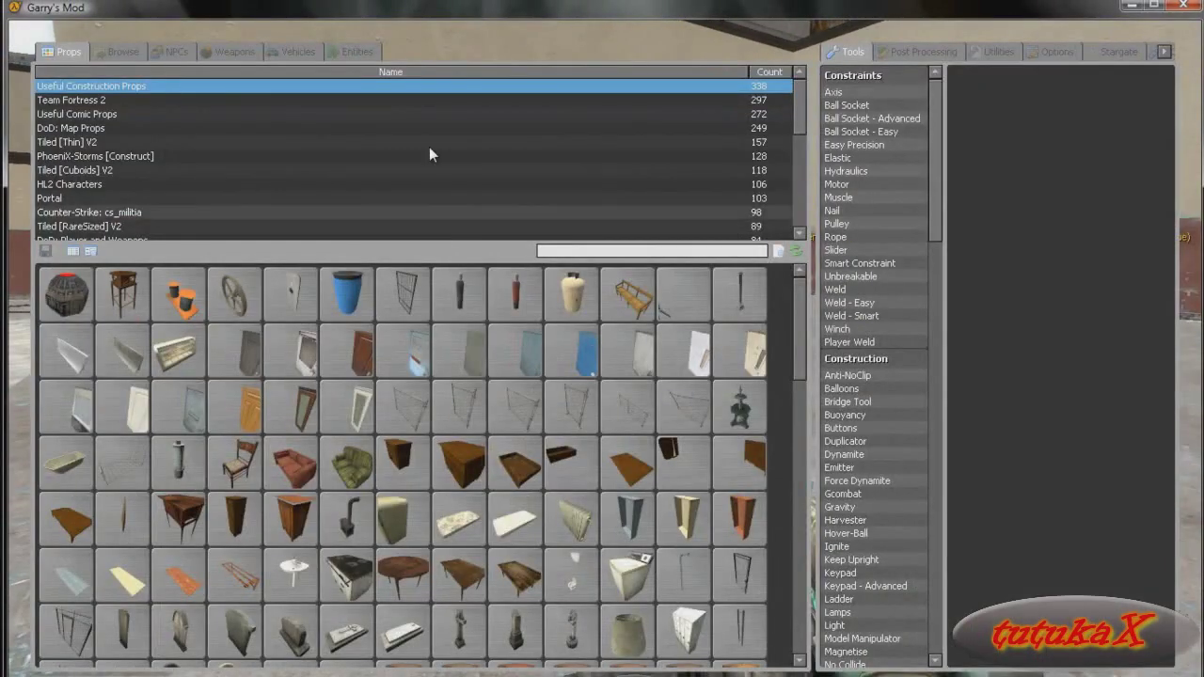
click(279, 55)
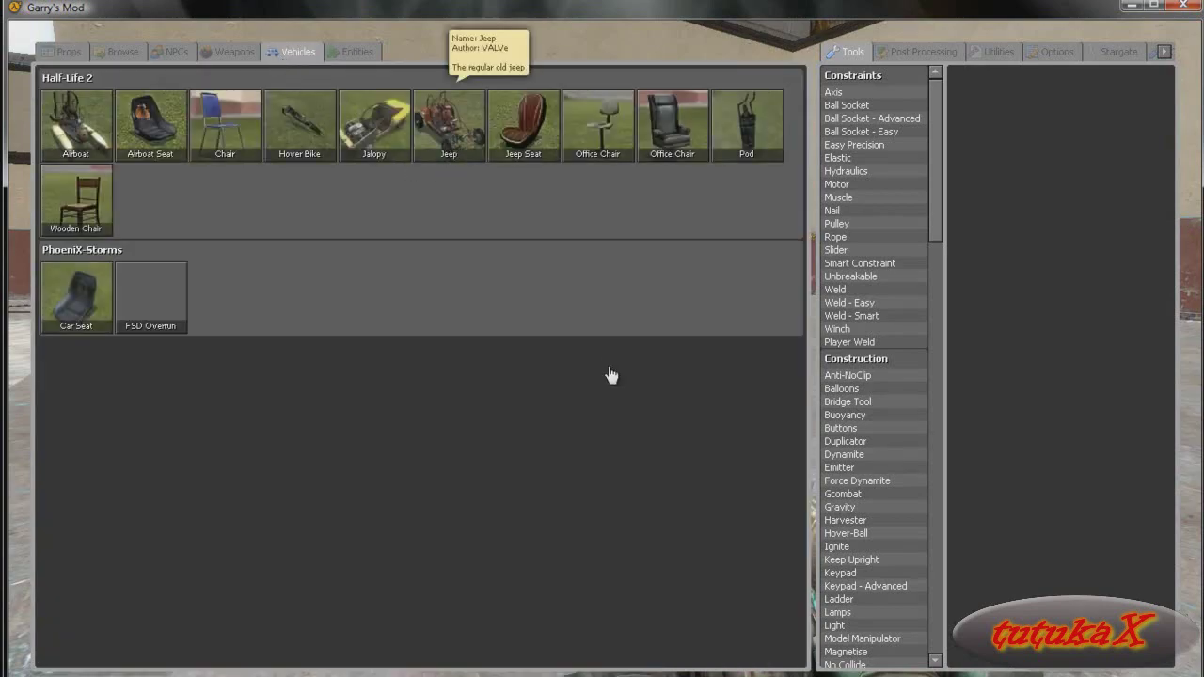
key(q)
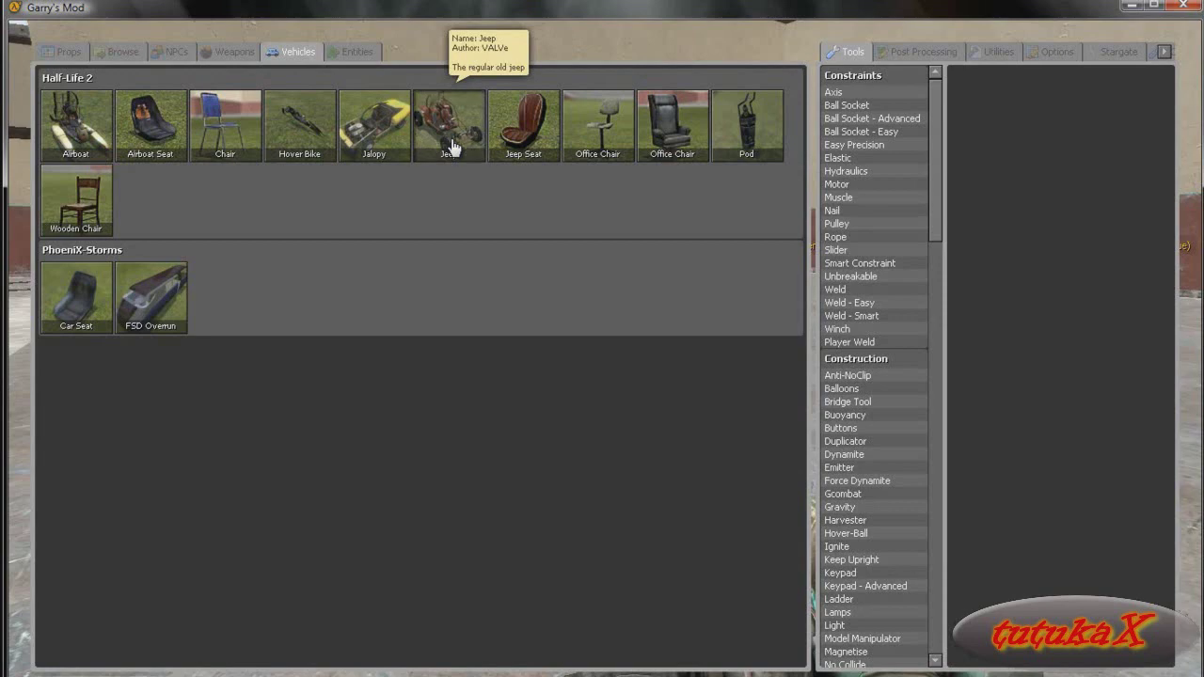
key(q)
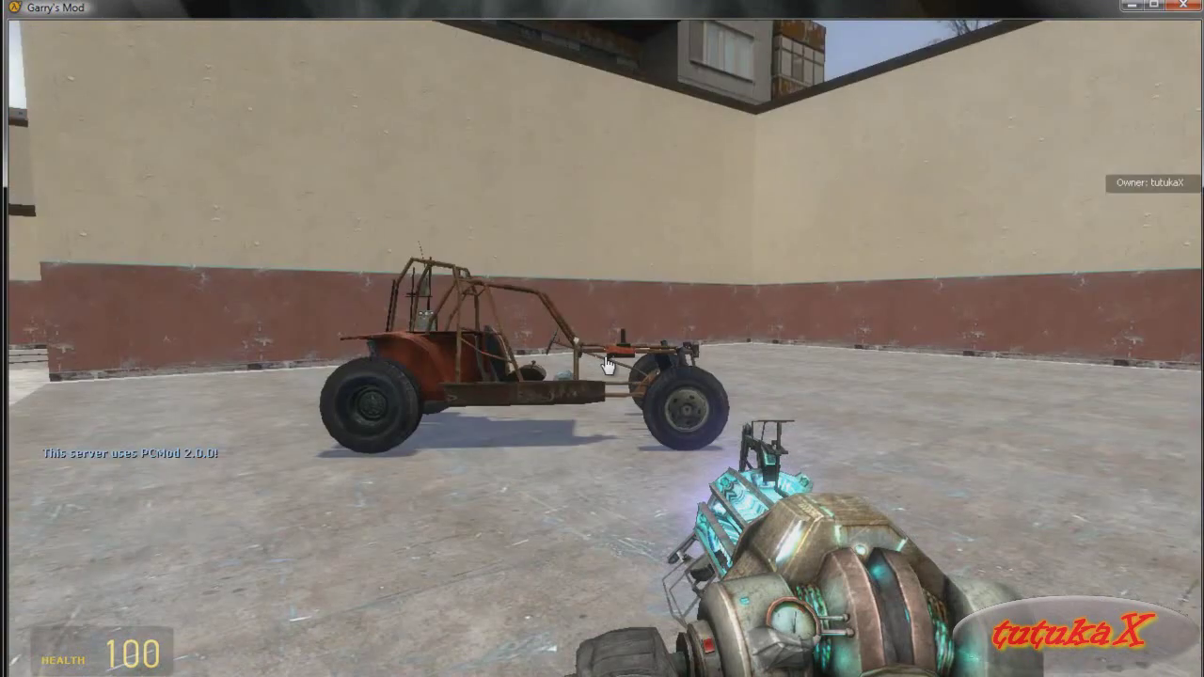
Enter the spawned jeep, drive it onto the grass and get out.
key(w)
key(e)
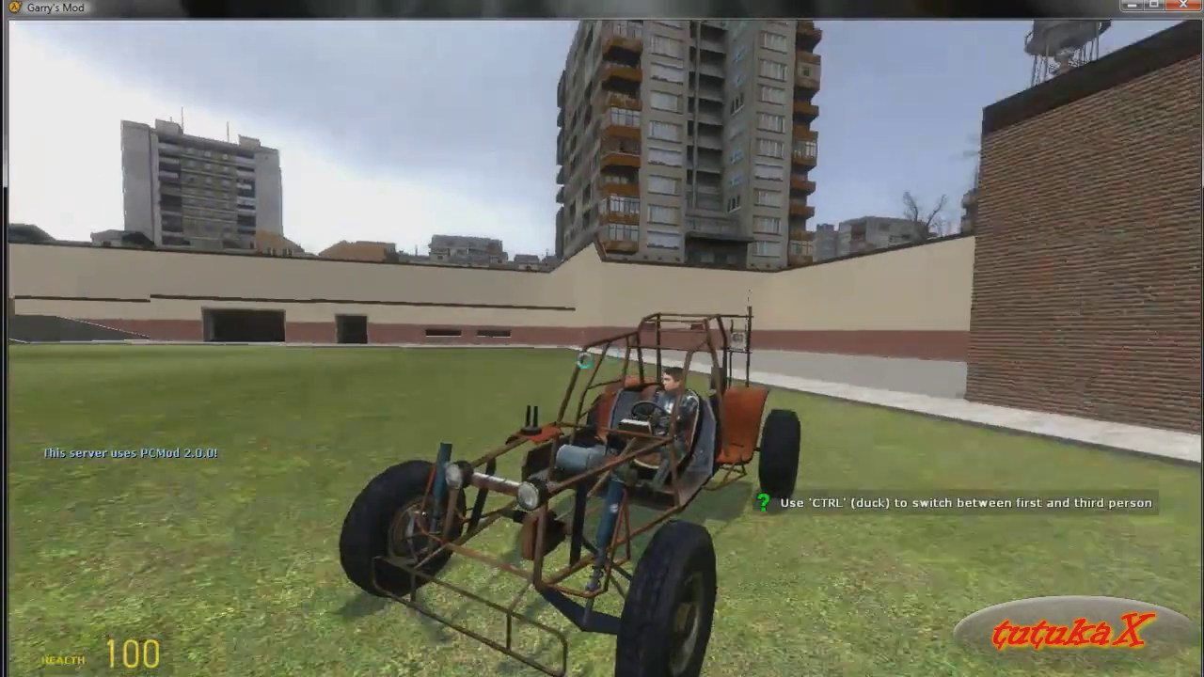
key(e)
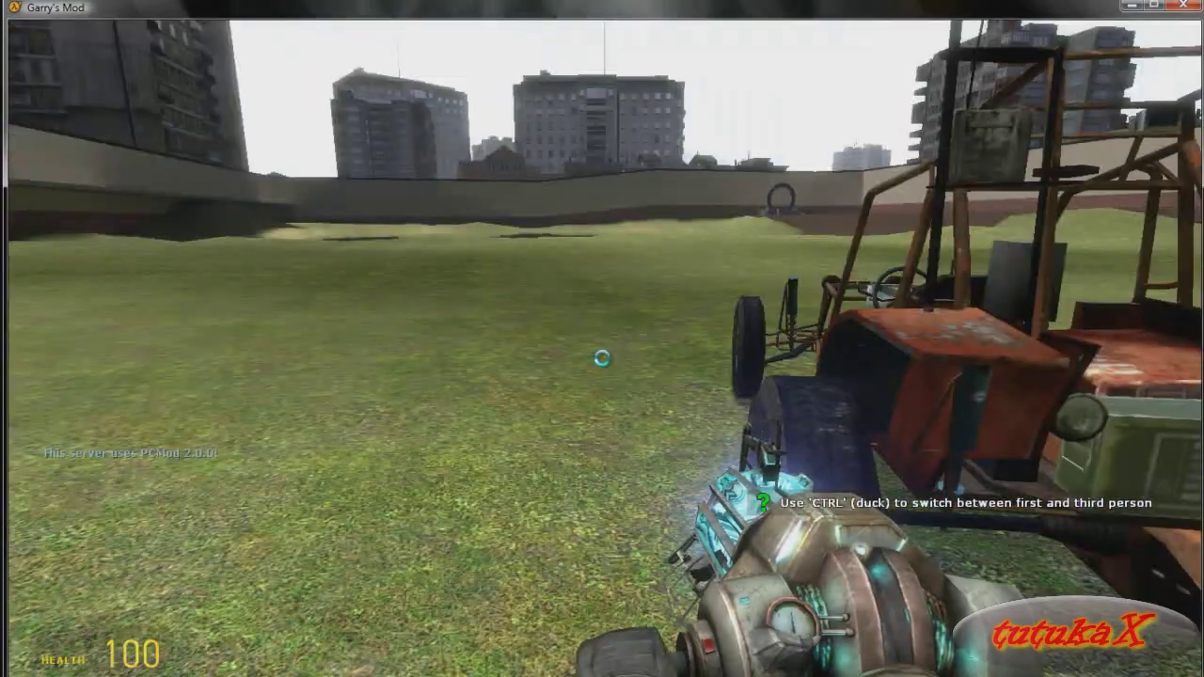
Equip the rocket launcher and fire rockets across the grass field.
key(5)
click(602, 358)
click(602, 357)
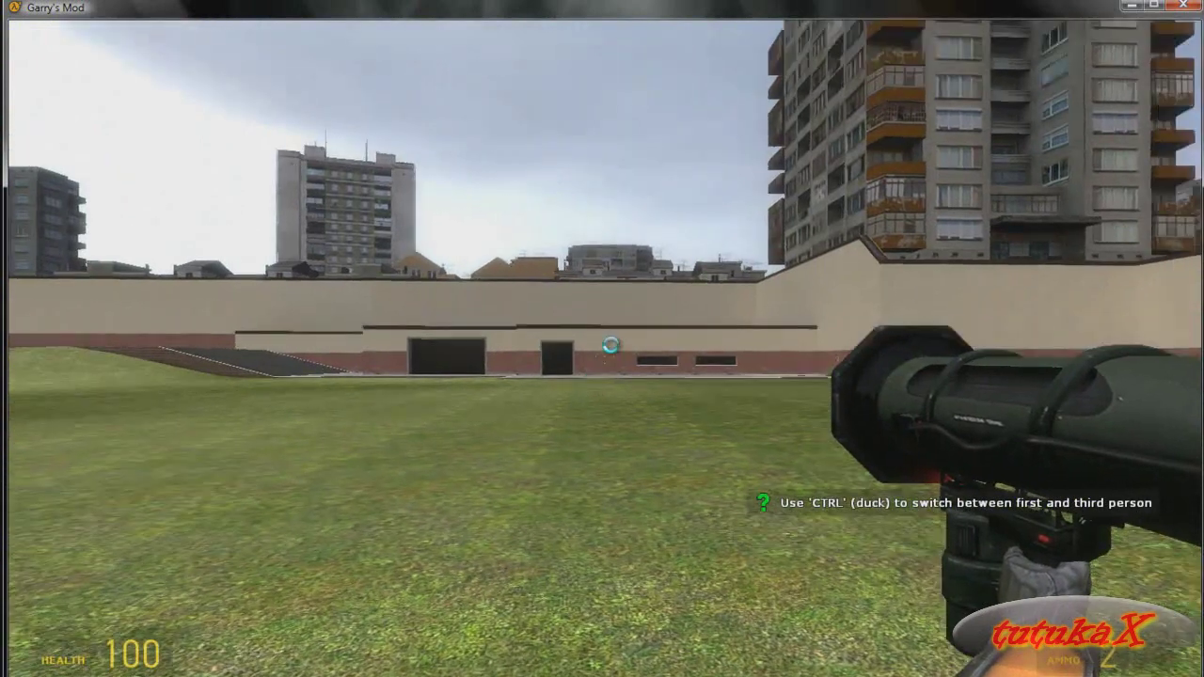
click(604, 357)
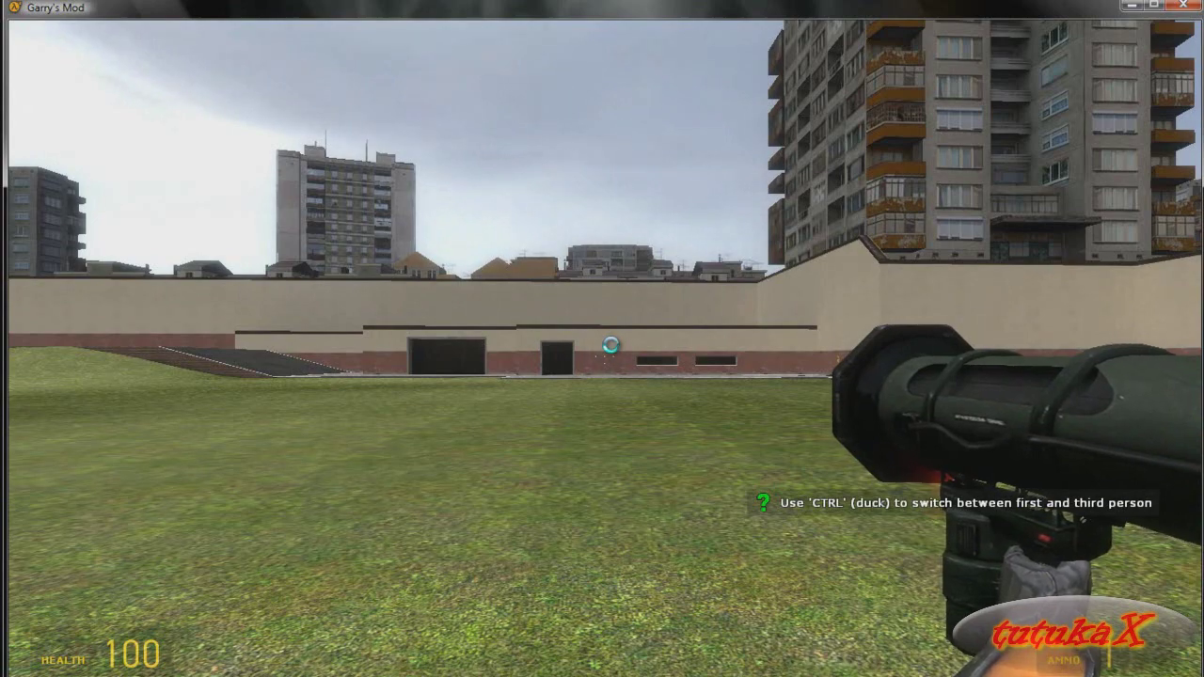
End the demo recording with the console command stop, and disconnect from the server.
key(grave)
text(stop)
key(Return)
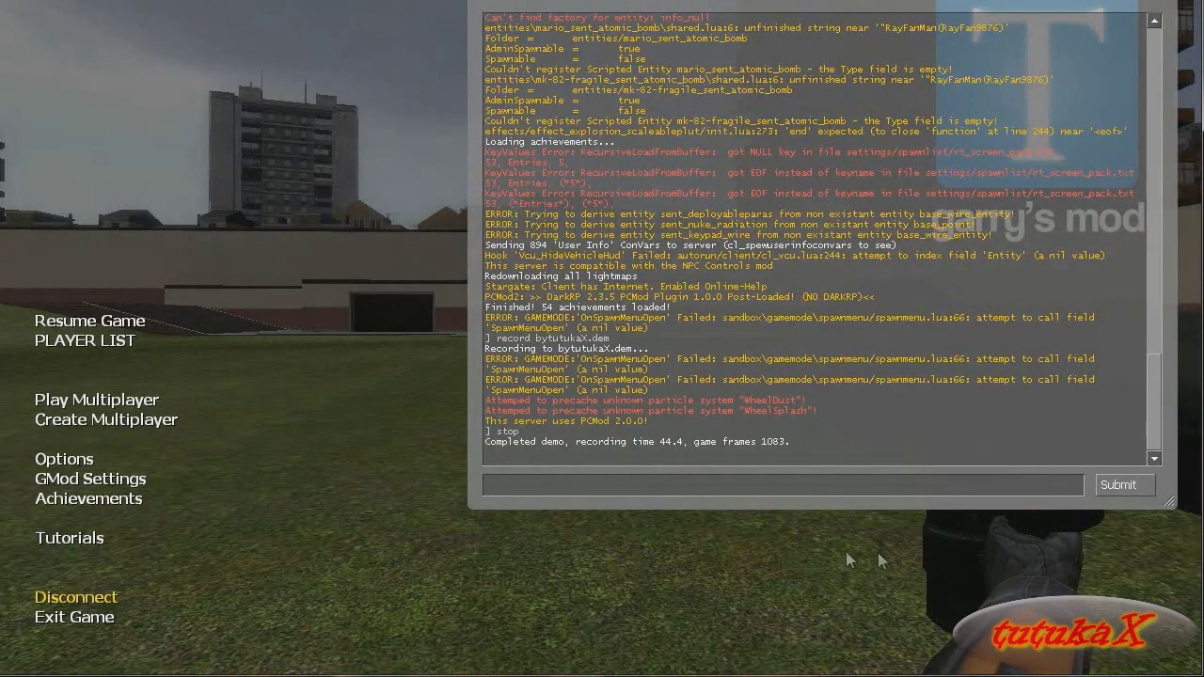
click(85, 602)
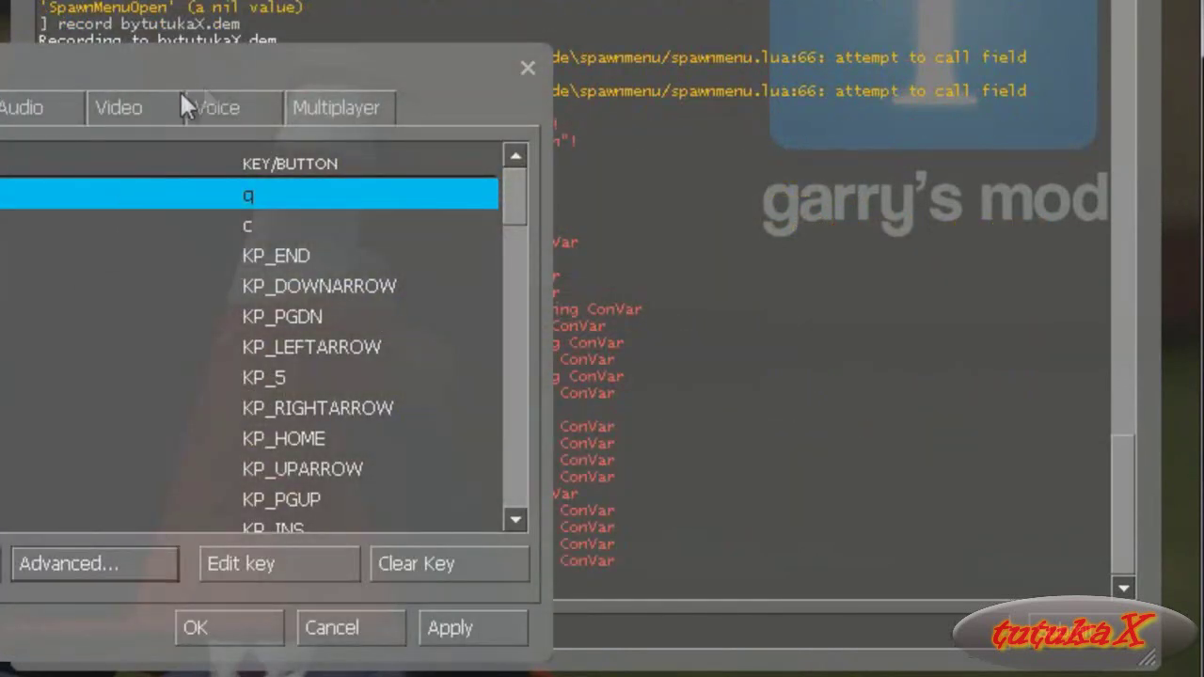
Check the resolution and display mode in the Video options, and close the options without changes.
click(162, 103)
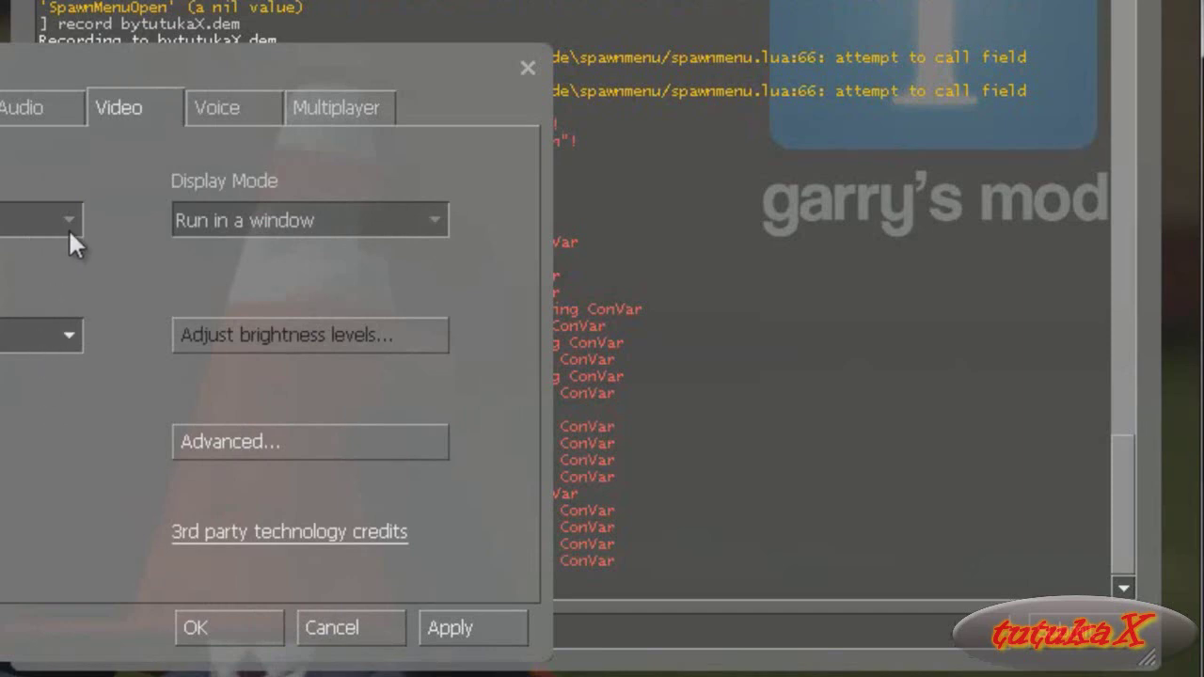
click(353, 627)
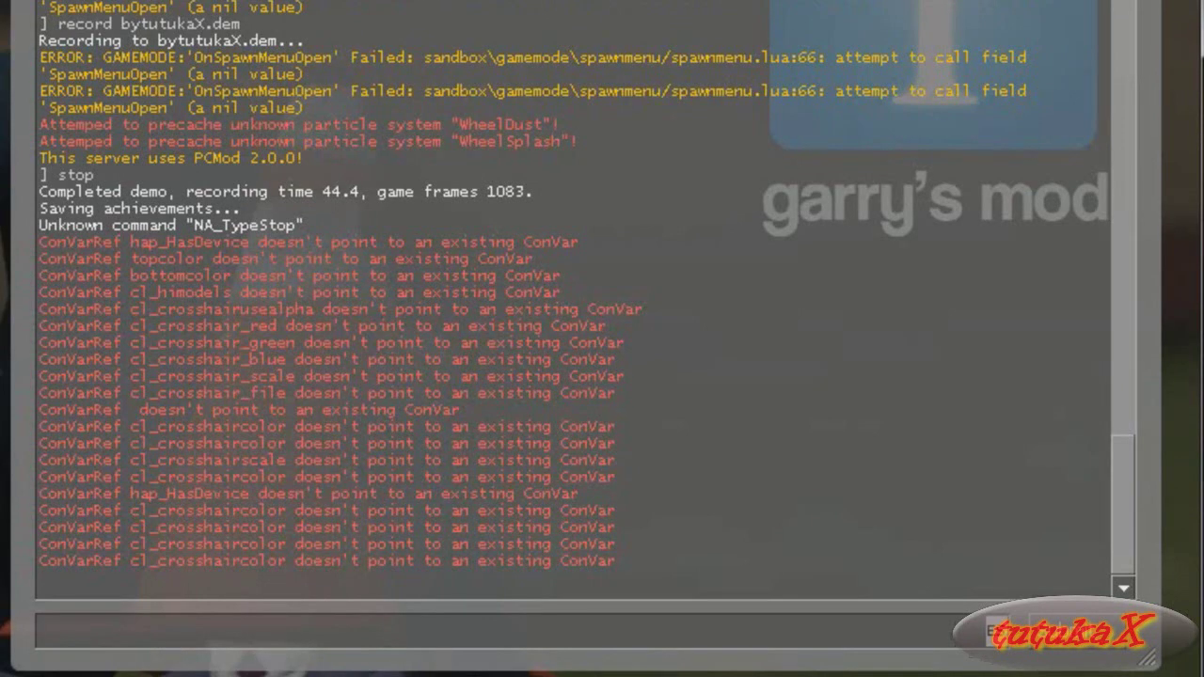
Set the recording frame rate with the console command host_framerate 30.
text(host_framerate)
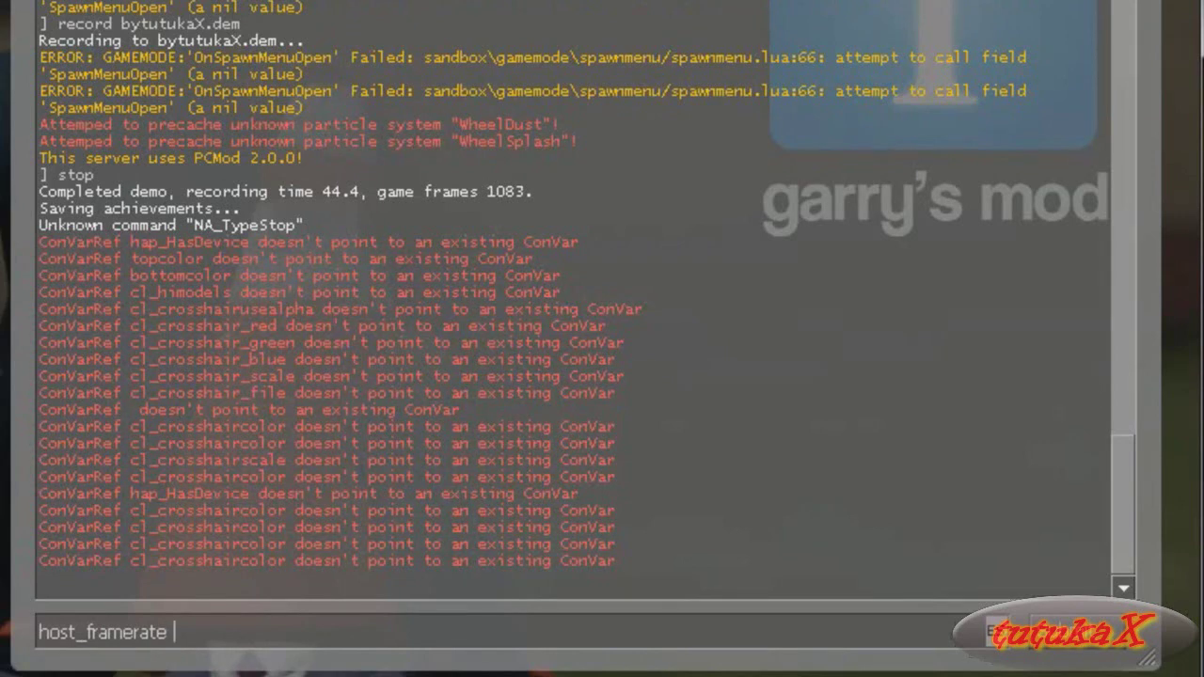
text(30)
key(BackSpace)
key(BackSpace)
text(60)
key(BackSpace)
key(BackSpace)
text(10)
key(BackSpace)
key(BackSpace)
text(30)
key(Return)
text(+)
key(BackSpace)
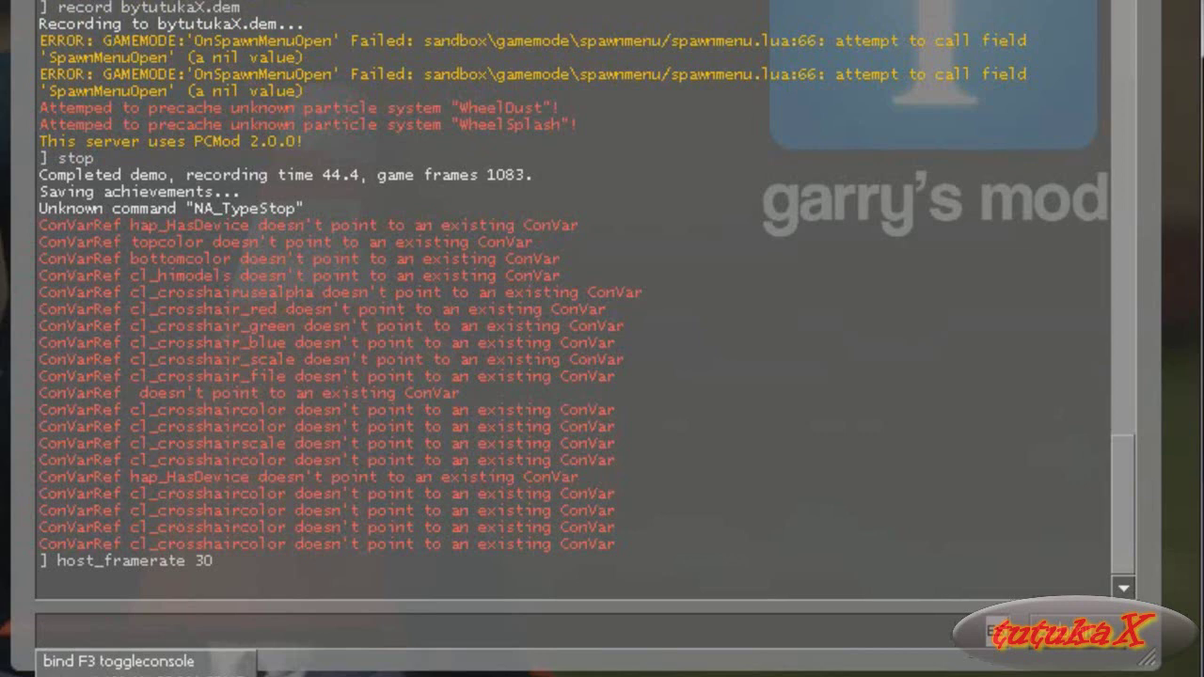
Start the movie export with the console command startmovie bytutukaX avi.
text(startmovie)
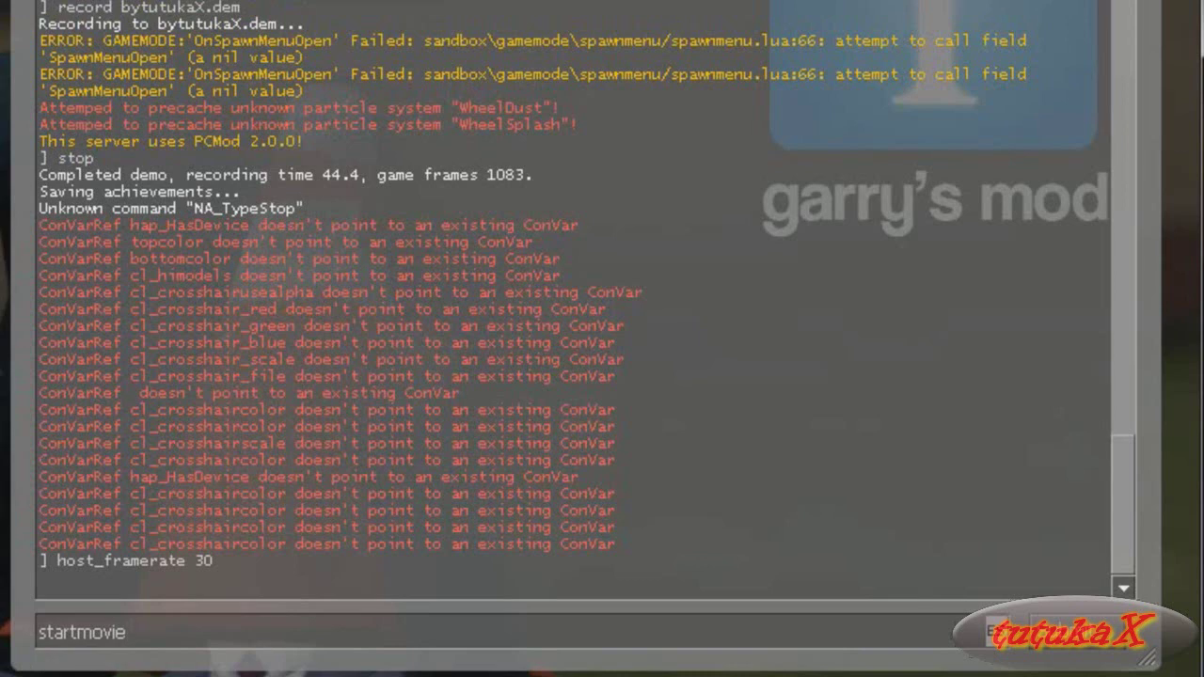
text( bytutukaX)
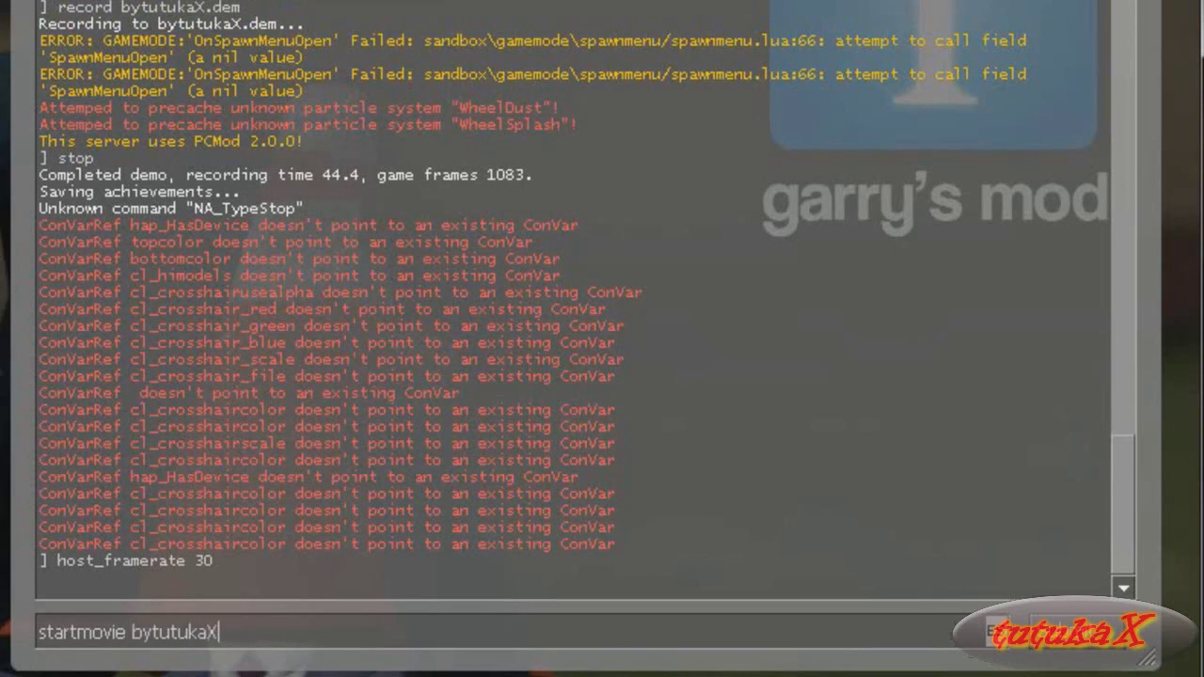
text( avi)
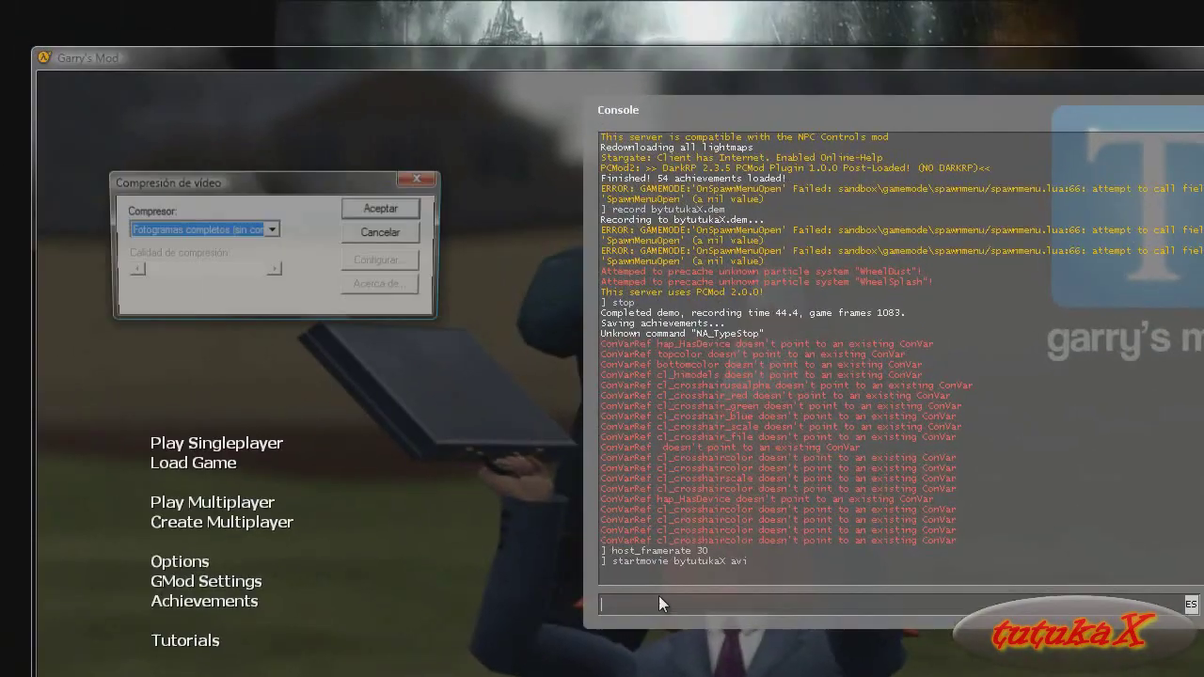
Select Xvid MPEG-4 Codec as the video compressor and accept the compression settings.
drag(231, 181, 480, 266)
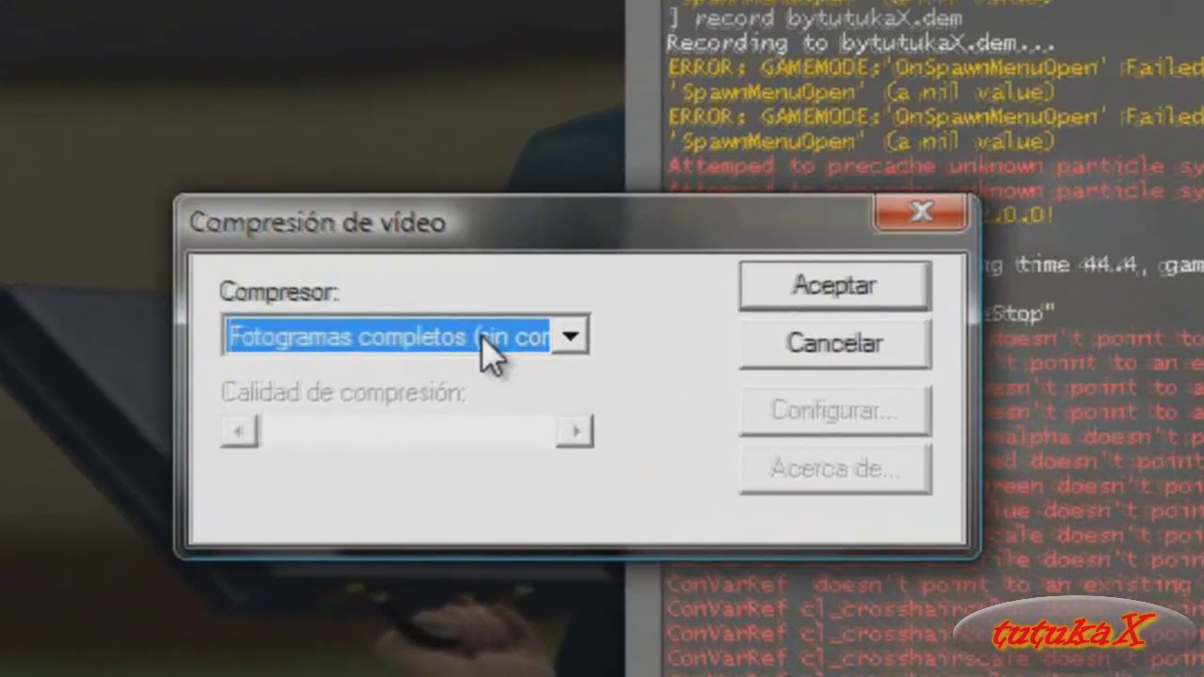
click(483, 317)
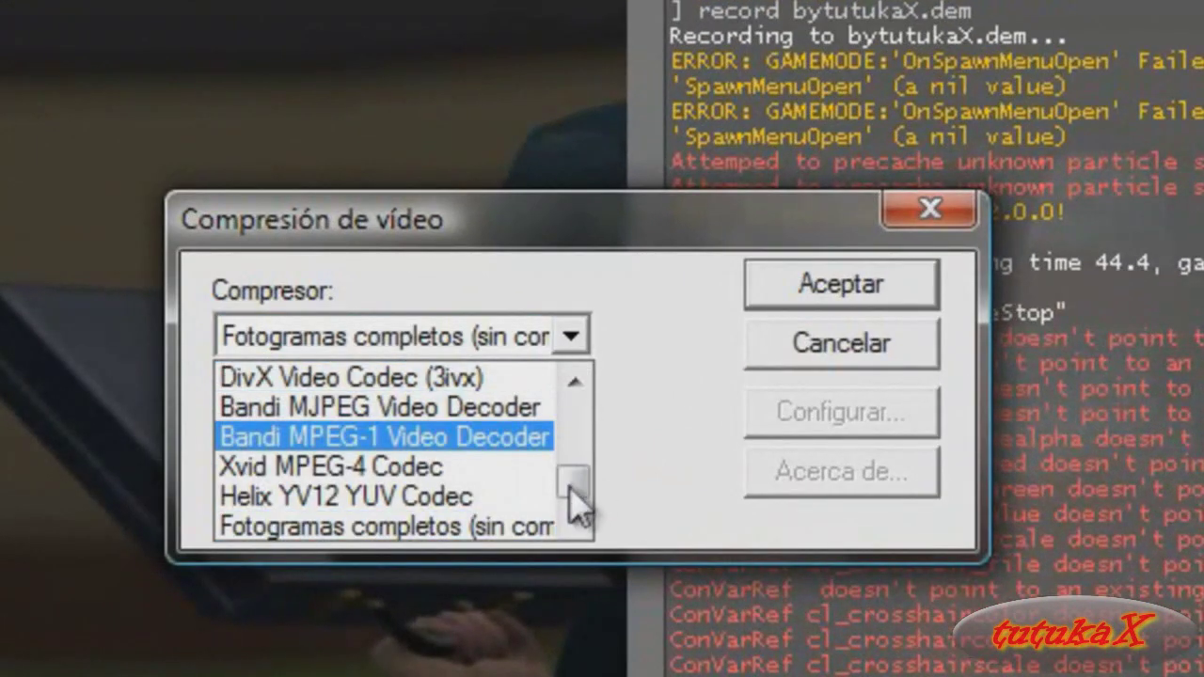
scroll(555, 465, up, 1)
mouse_move(564, 470)
mouse_down()
mouse_move(554, 395)
mouse_move(567, 484)
mouse_up()
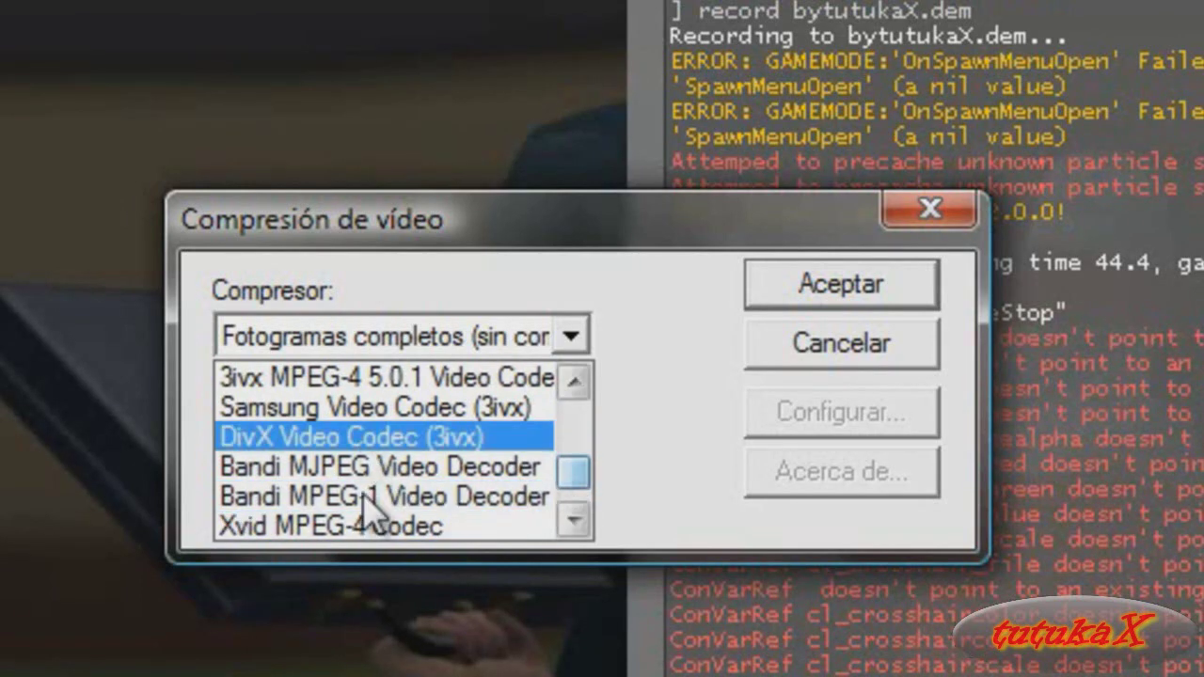
click(371, 526)
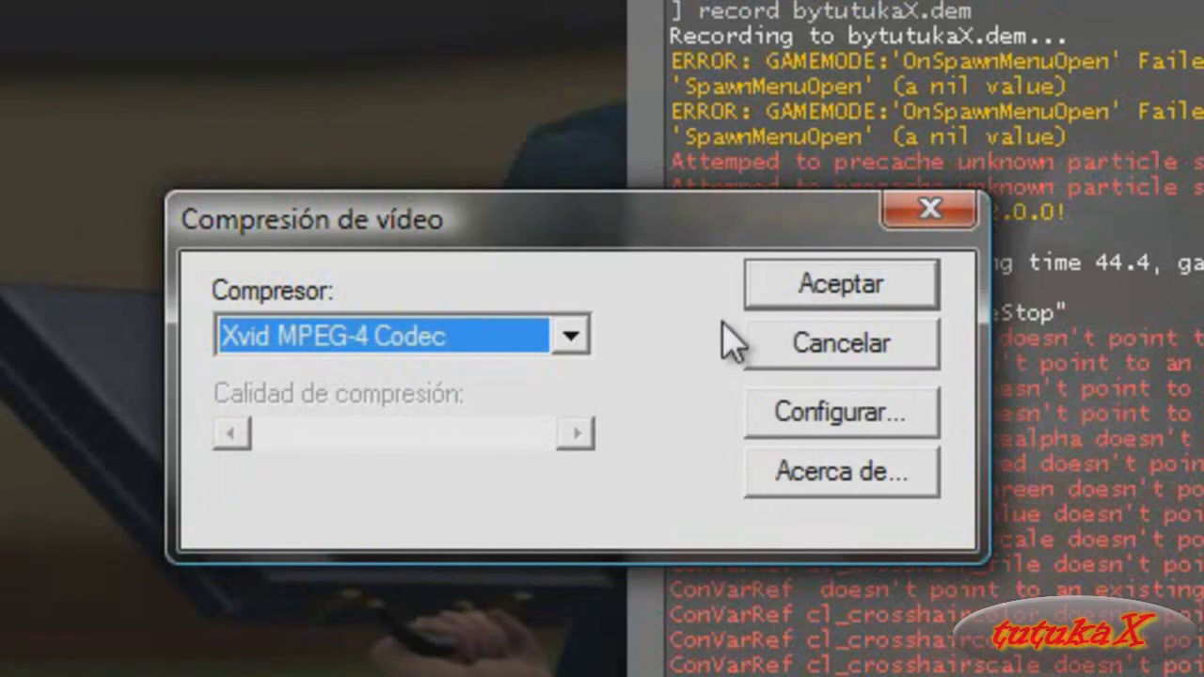
click(824, 296)
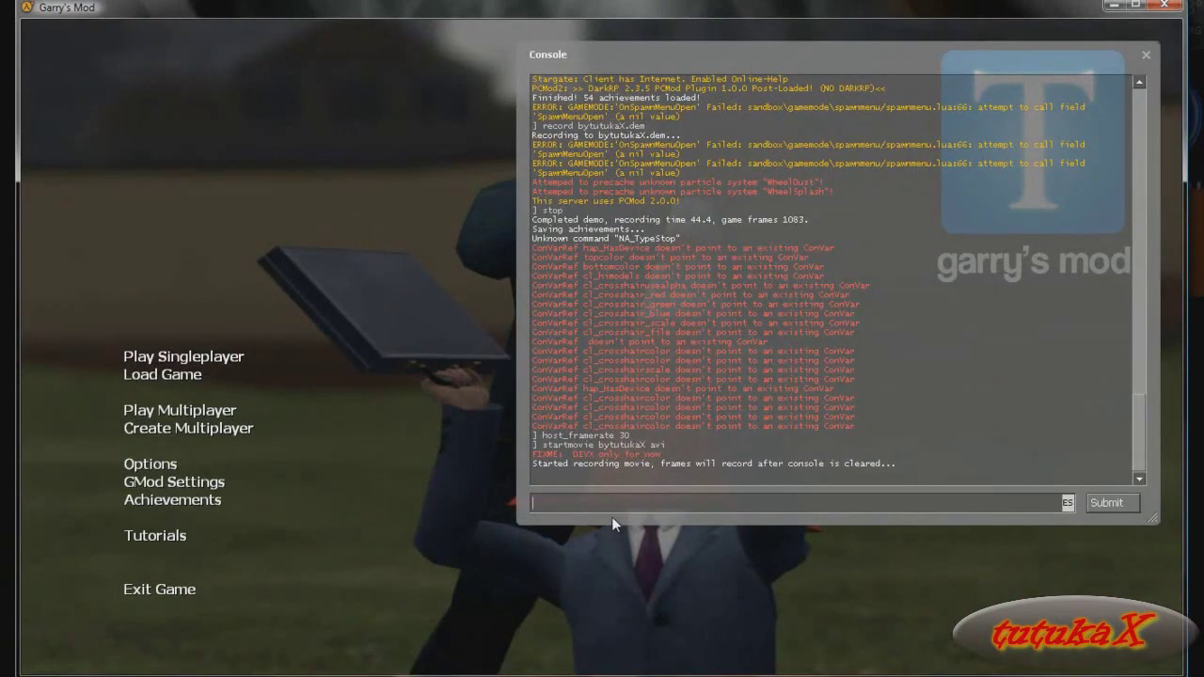
Play back the recorded demo with the console command playdemo bytutukaX.dem.
text(playdemo by)
text(tutukaX.dem)
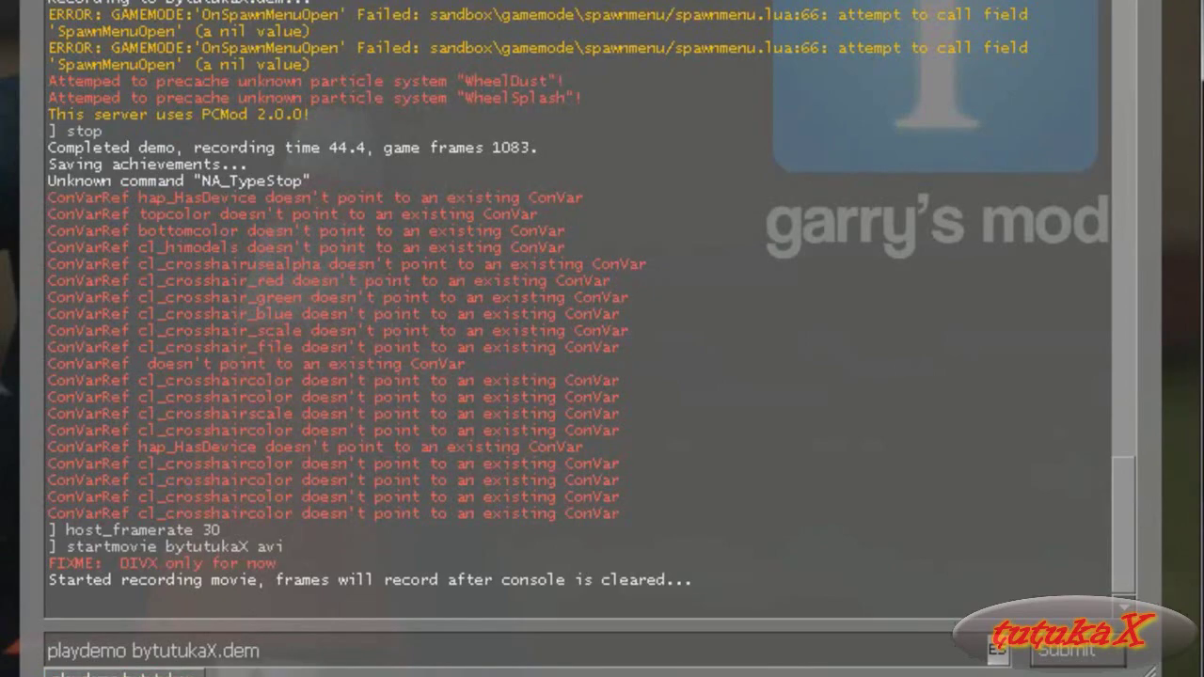
key(Return)
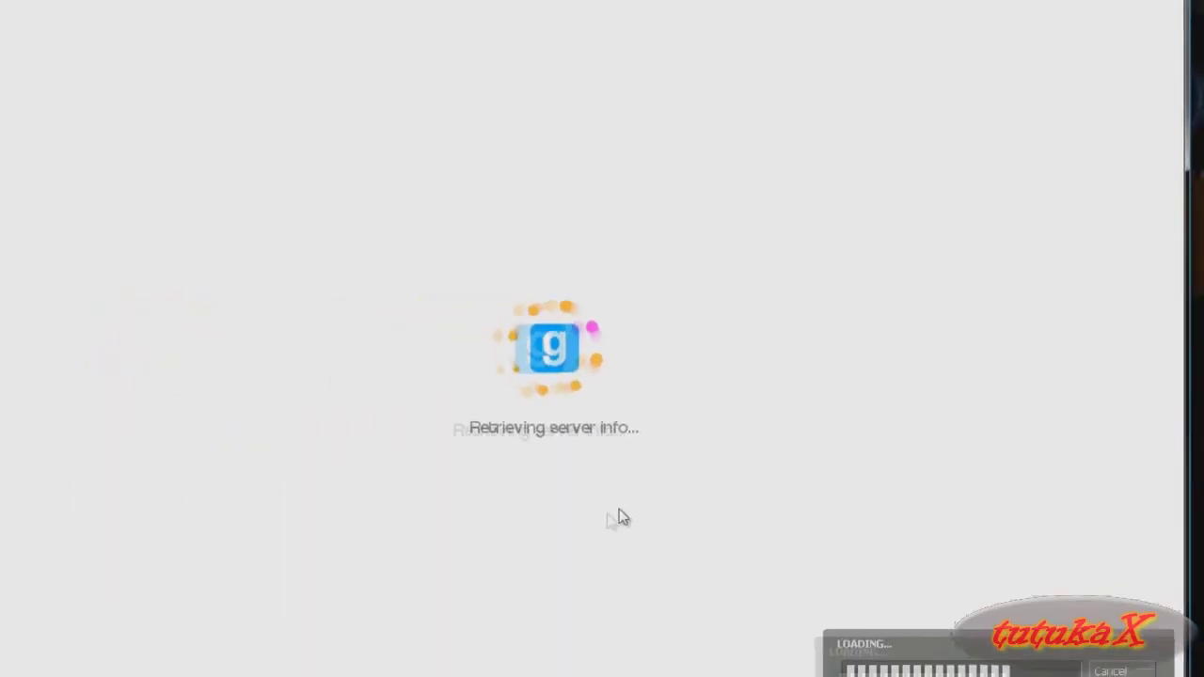